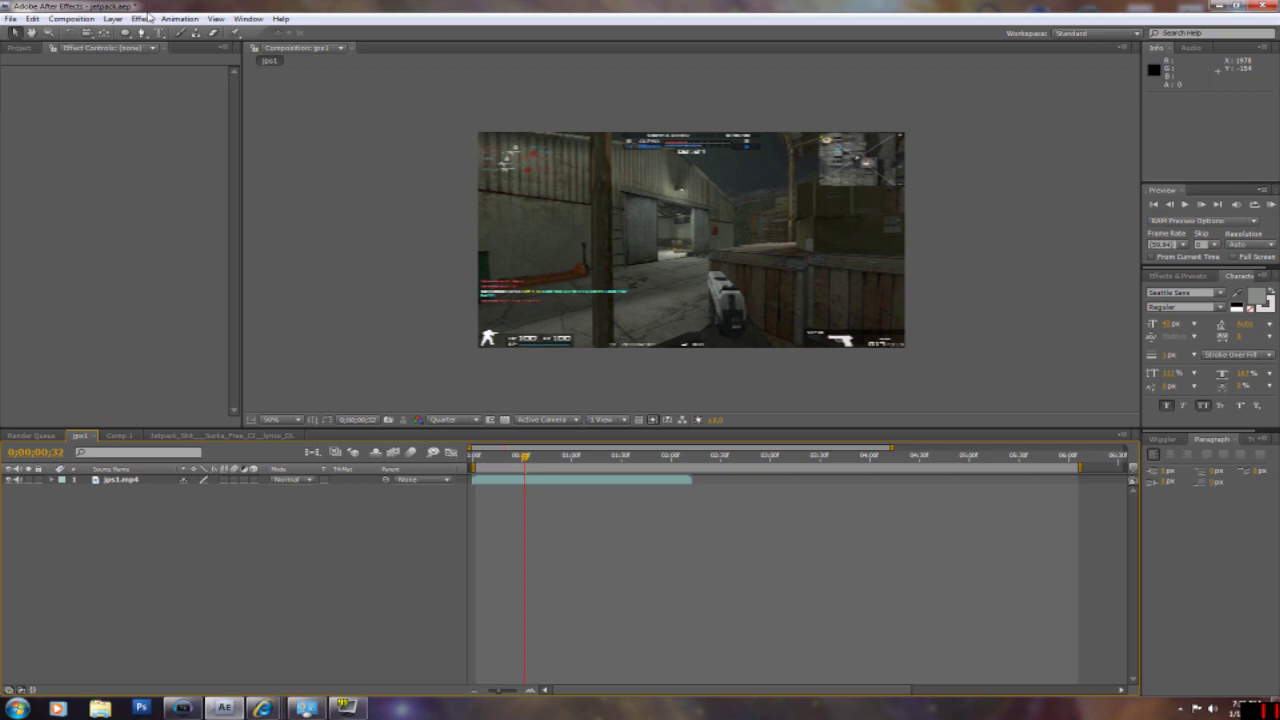
# Add a new adjustment layer above the jps1.mp4 clip
pyautogui.click(142, 19)
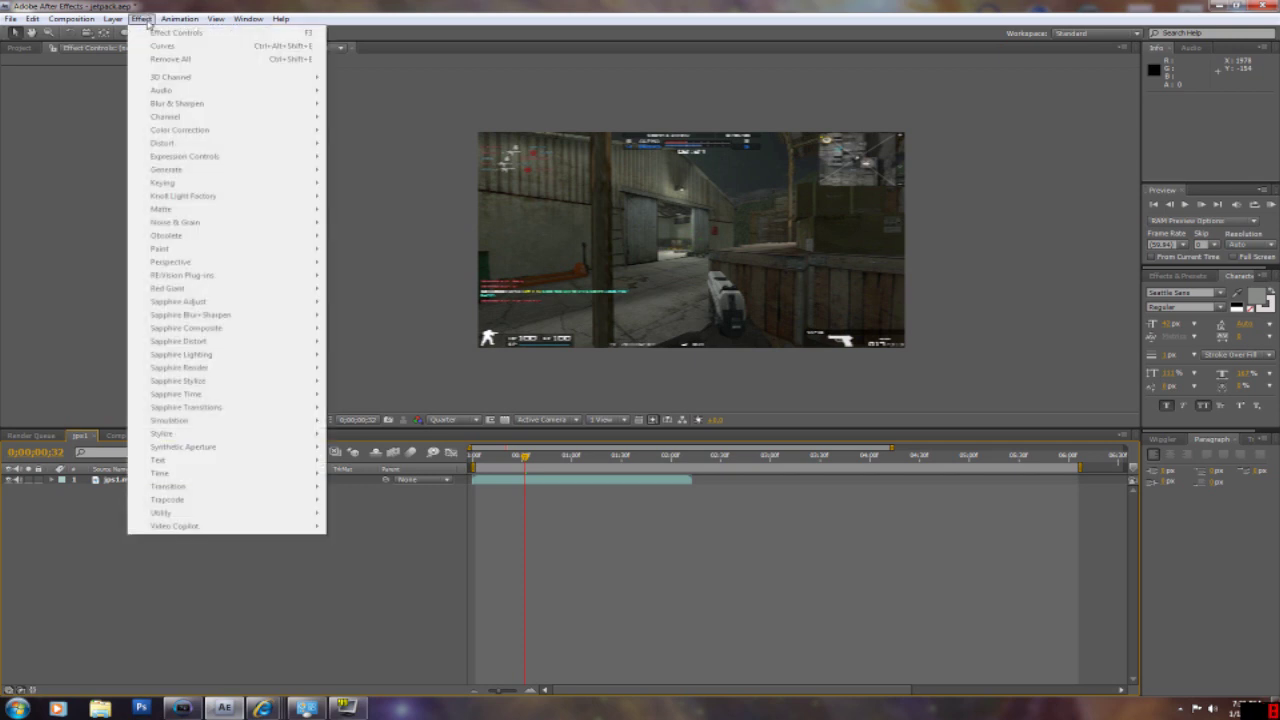
pyautogui.click(108, 574)
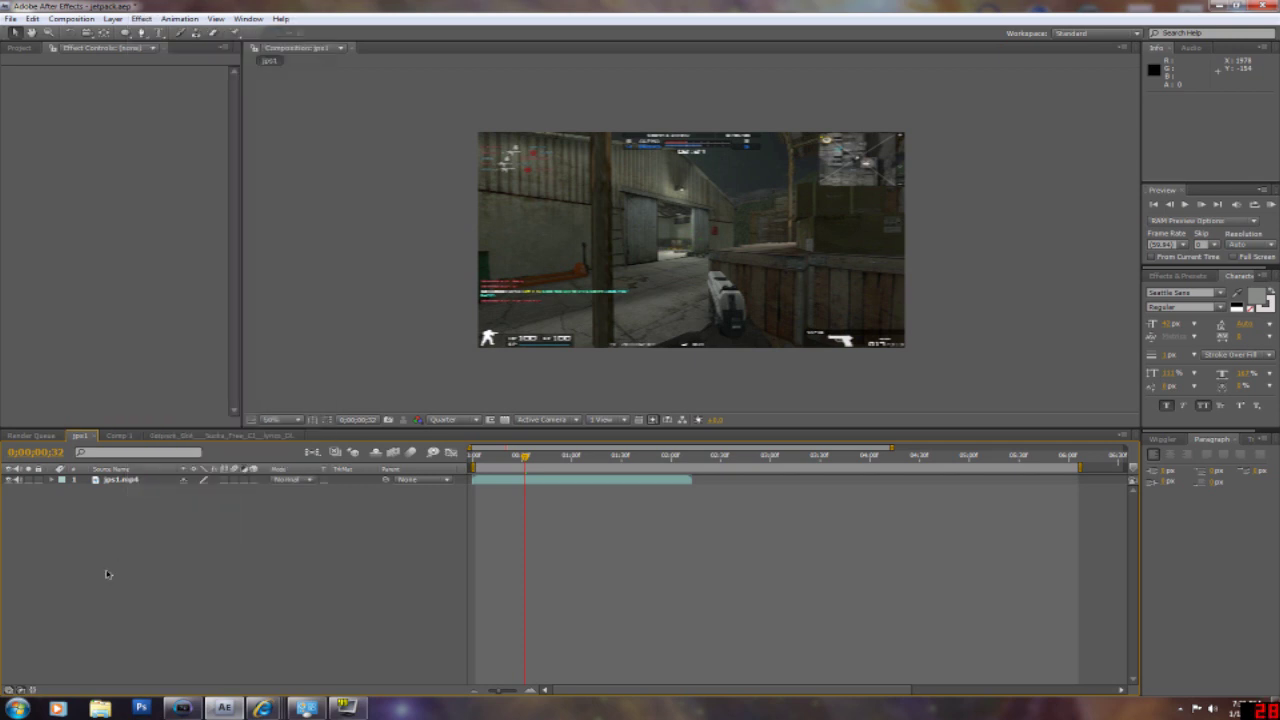
pyautogui.rightClick(173, 535)
pyautogui.moveTo(229, 549)
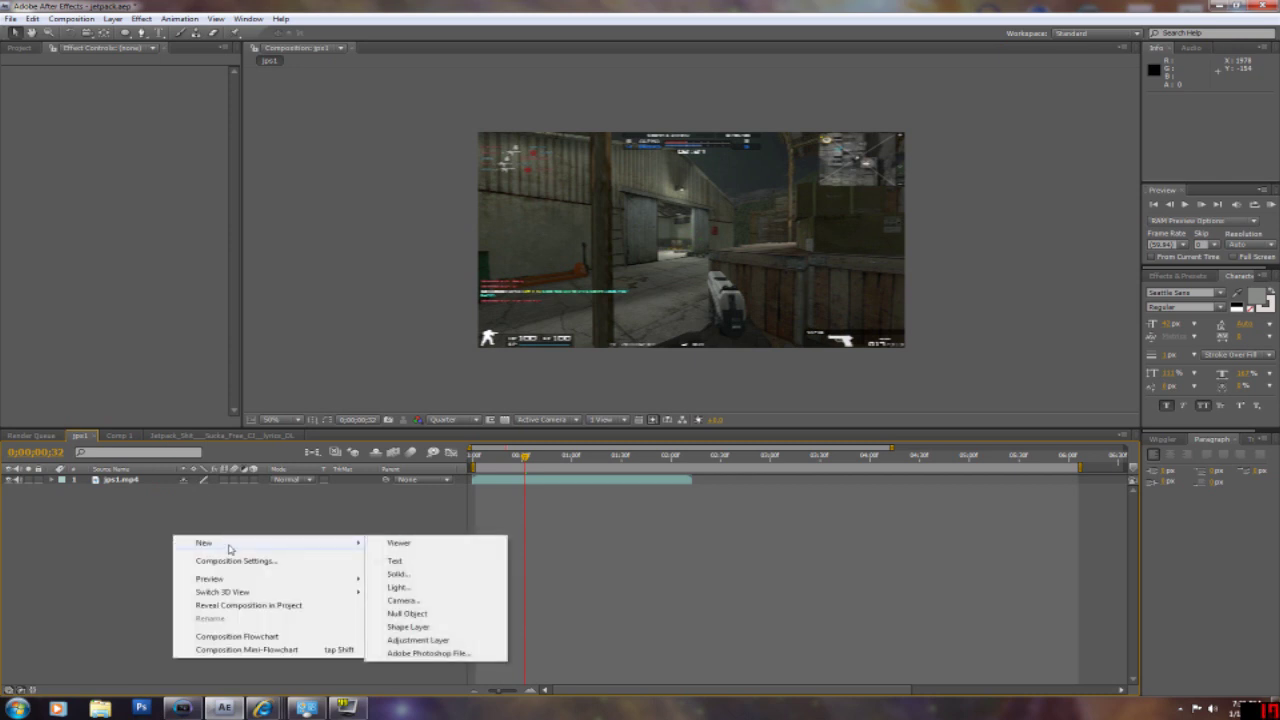
pyautogui.click(437, 641)
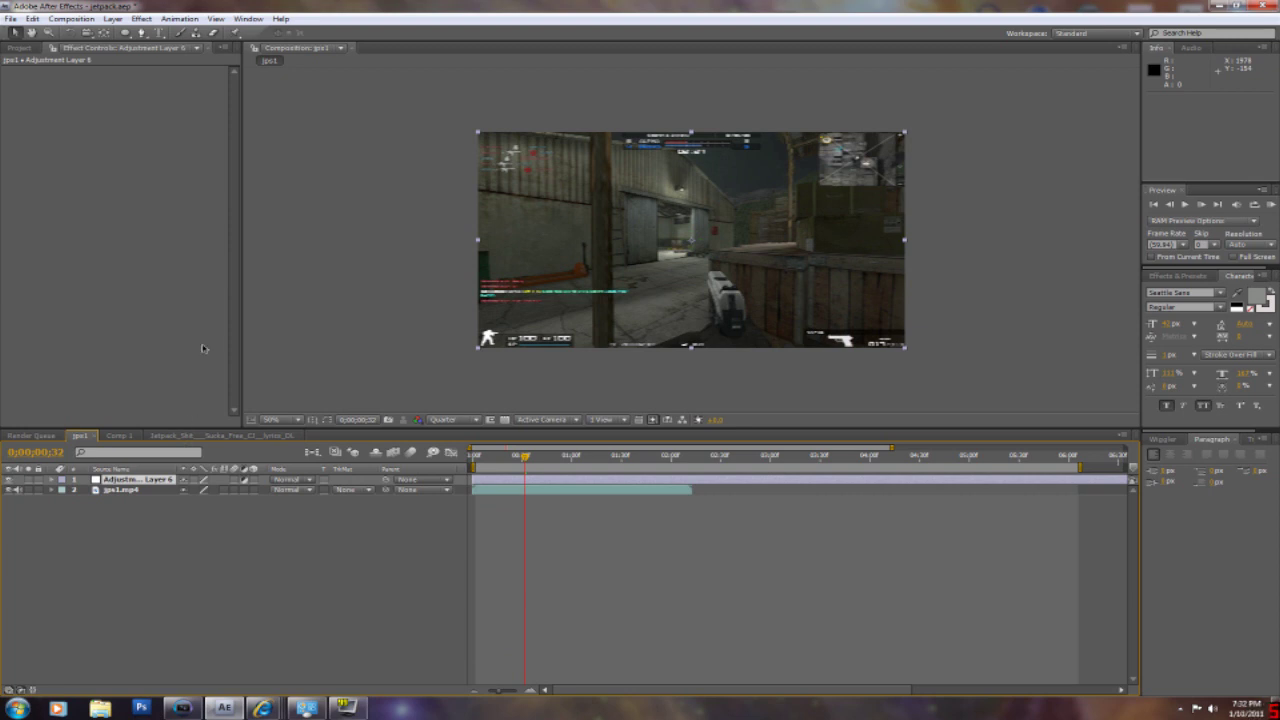
# Apply Curves to the adjustment layer and drag the RGB curve into an S-shape
pyautogui.click(141, 18)
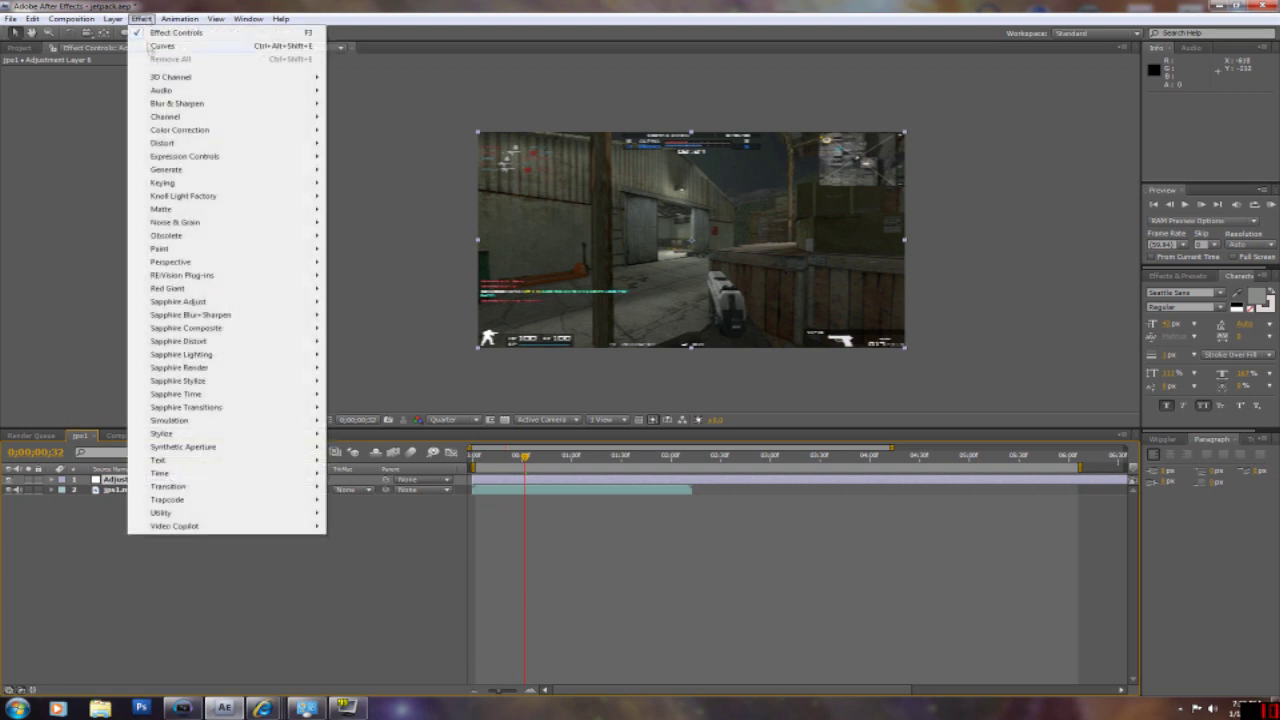
pyautogui.moveTo(184, 130)
pyautogui.click(405, 331)
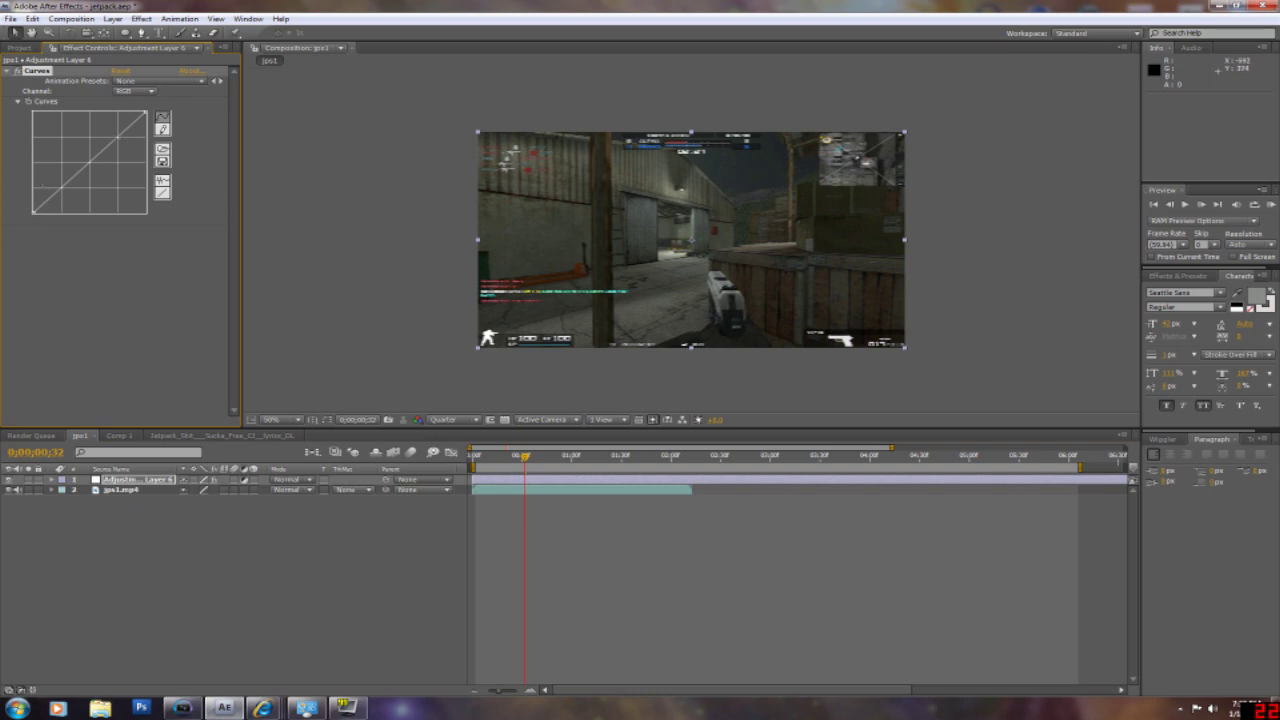
pyautogui.moveTo(120, 138); pyautogui.dragTo(117, 135)
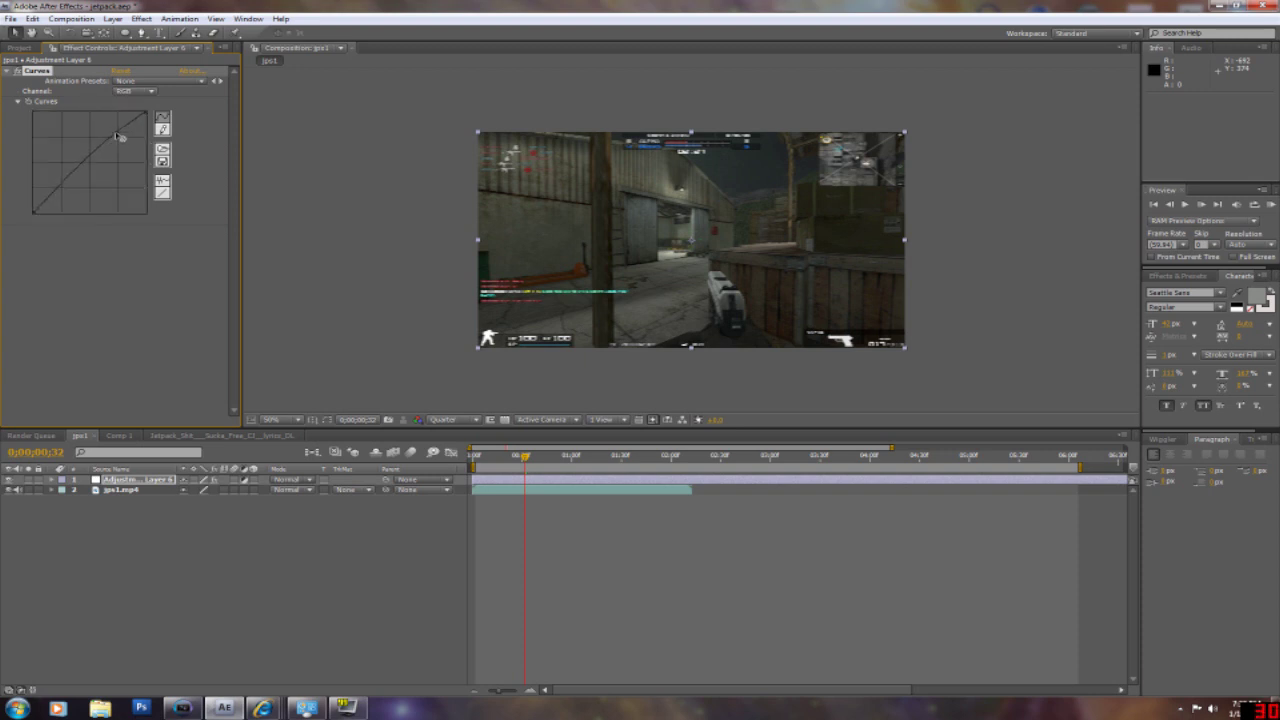
pyautogui.moveTo(117, 135); pyautogui.dragTo(117, 132)
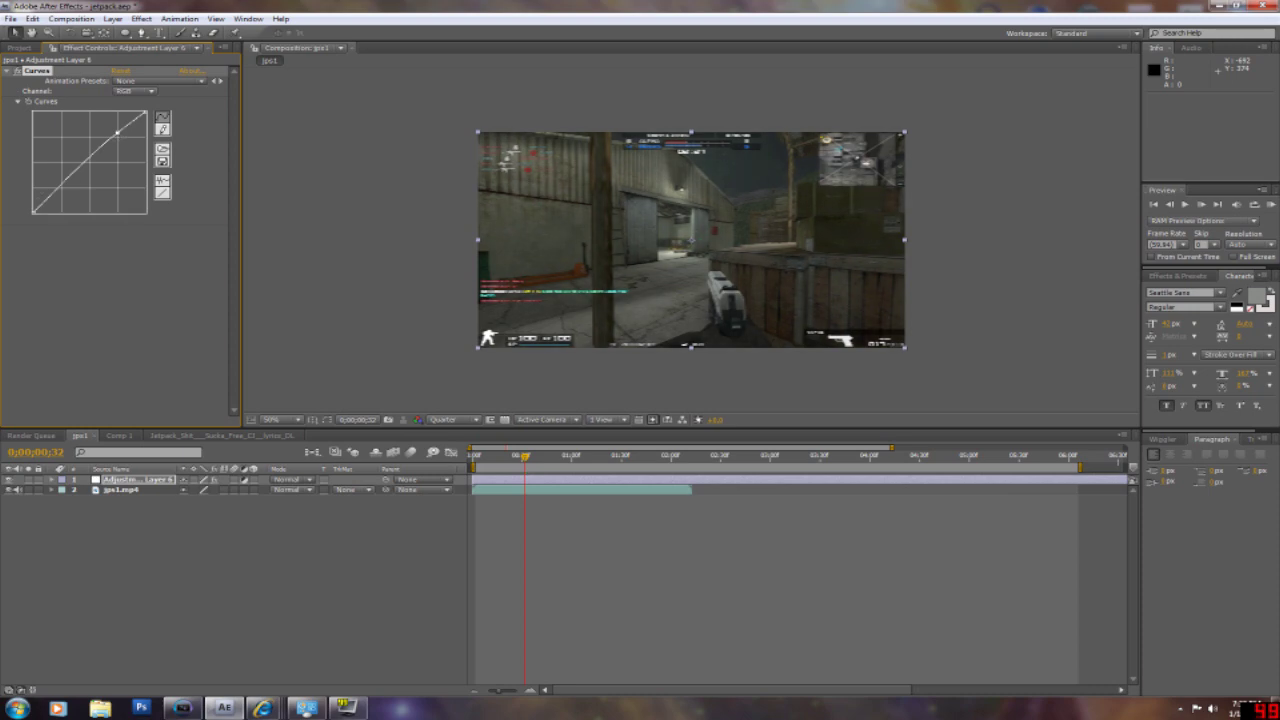
pyautogui.moveTo(60, 188); pyautogui.dragTo(61, 193)
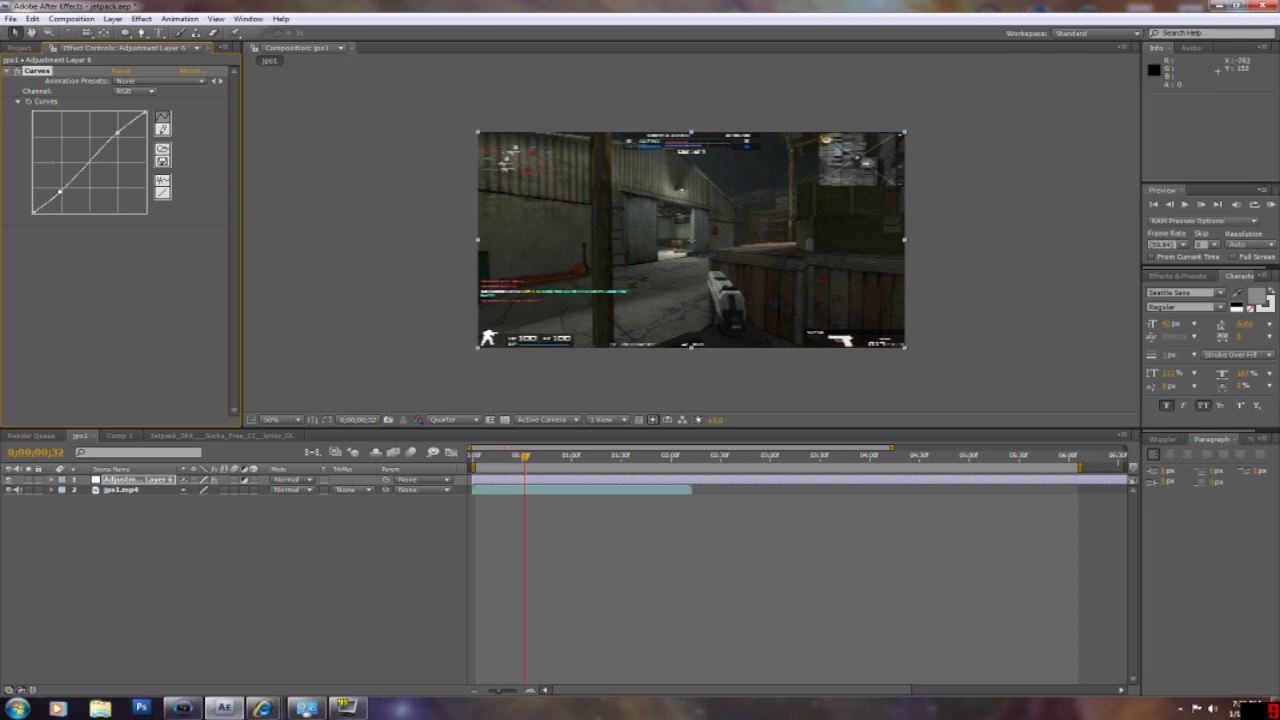
pyautogui.moveTo(60, 190); pyautogui.dragTo(61, 193)
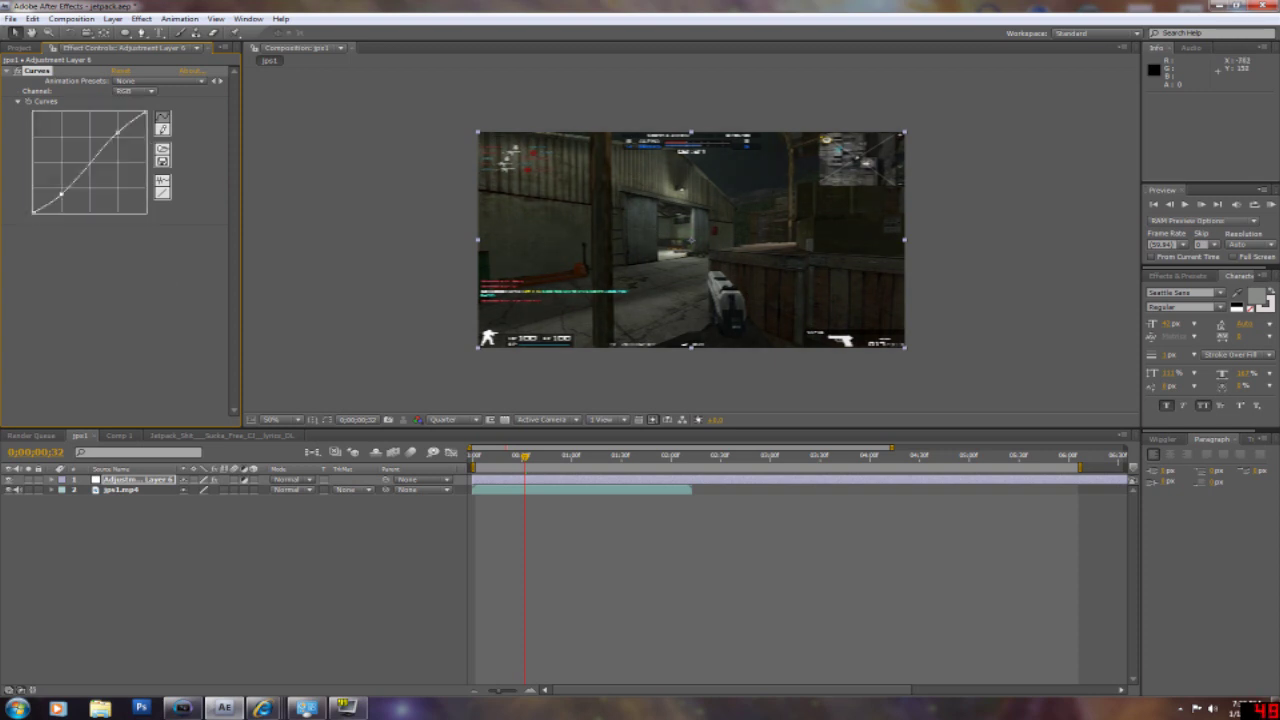
pyautogui.moveTo(117, 131); pyautogui.dragTo(118, 131)
# Bend the Red channel curve to boost red in the shadows, then select the Green channel
pyautogui.click(145, 91)
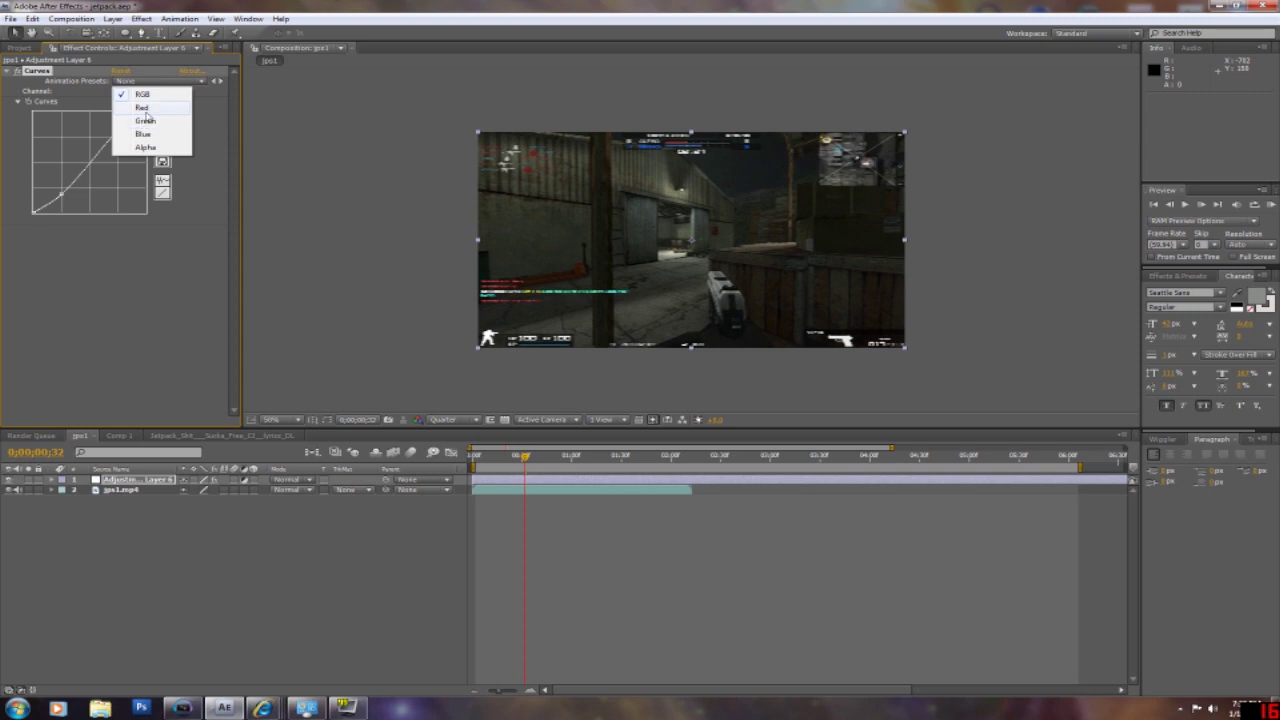
pyautogui.click(145, 109)
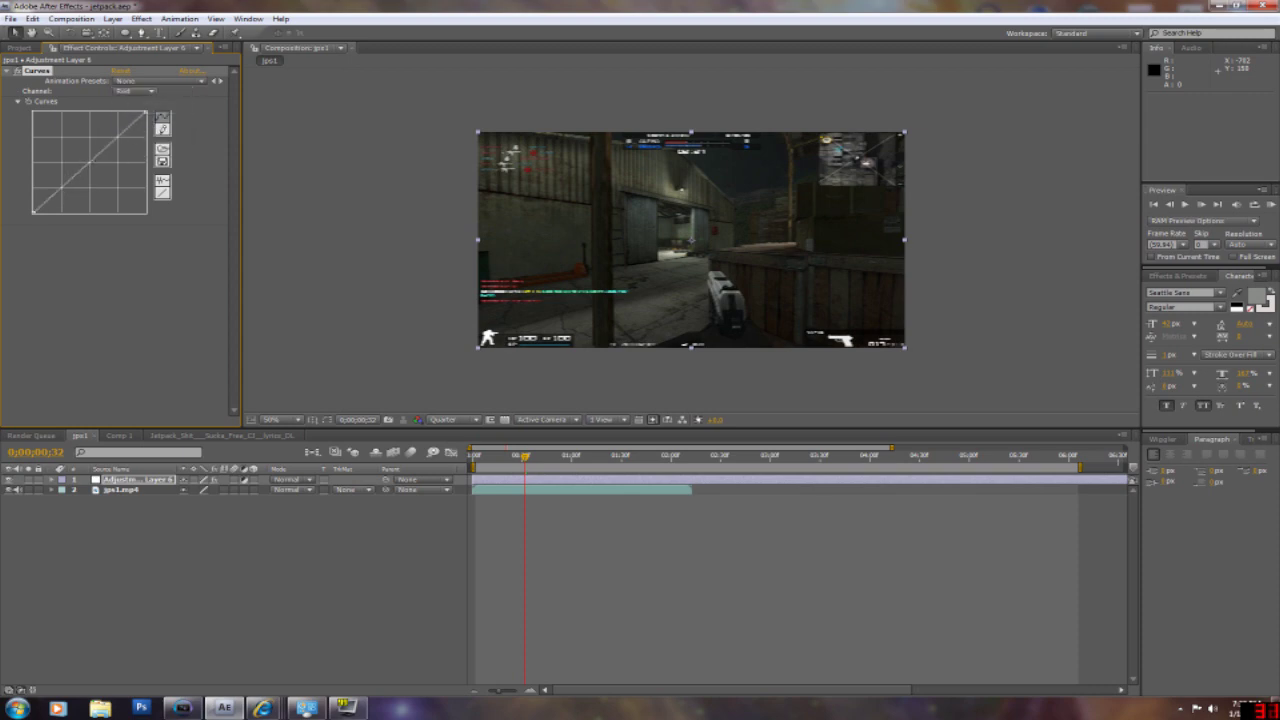
pyautogui.moveTo(64, 185); pyautogui.dragTo(62, 181)
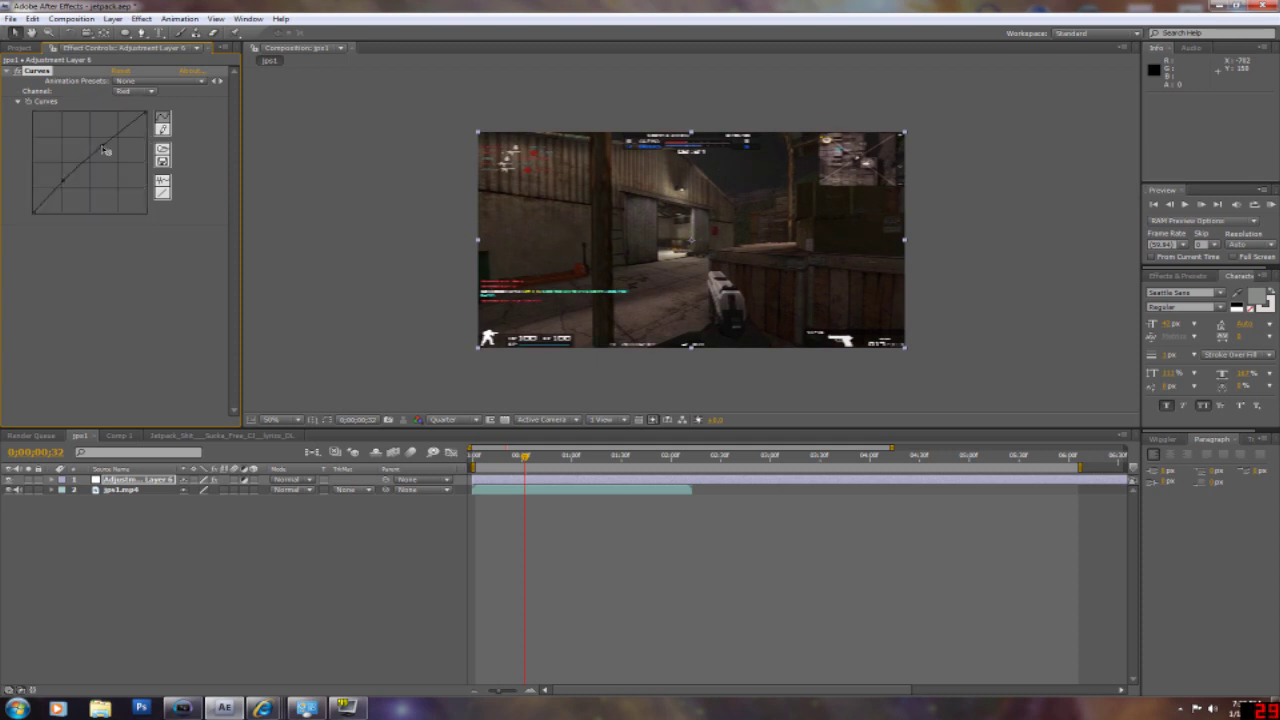
pyautogui.moveTo(106, 143); pyautogui.dragTo(106, 148)
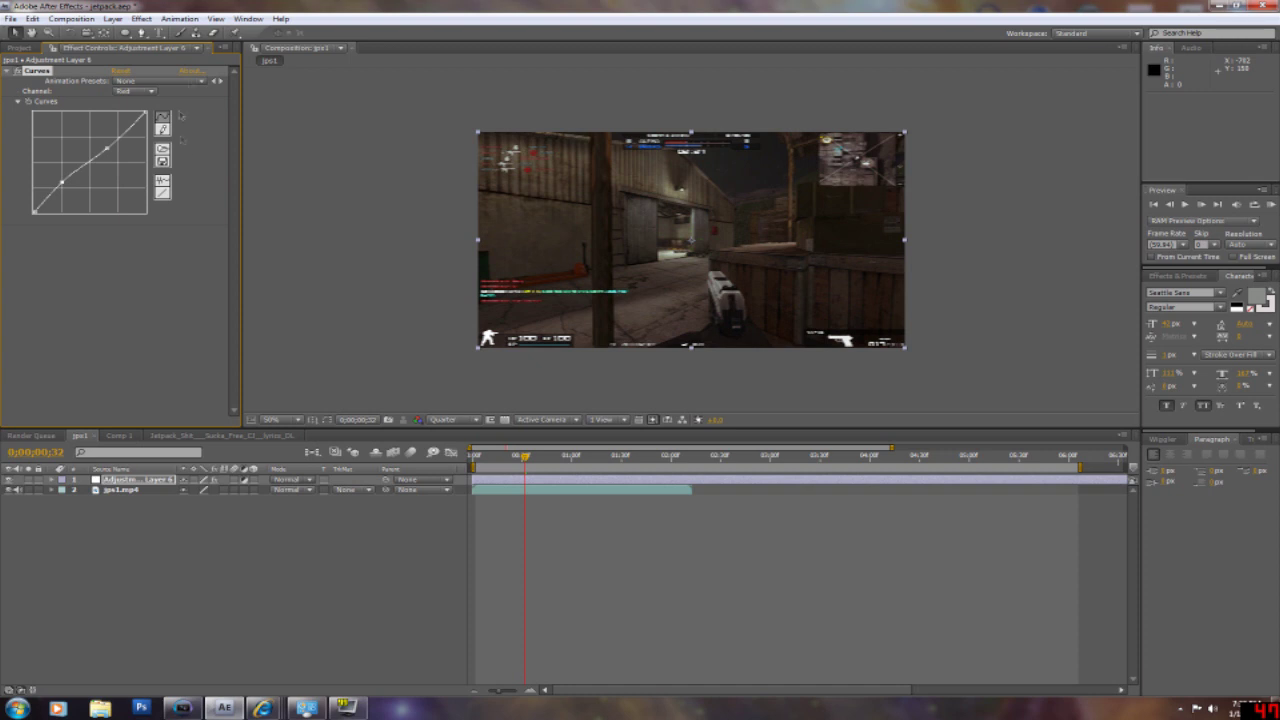
pyautogui.click(136, 91)
pyautogui.click(146, 105)
# Place midtone, shadow and highlight points on the Green curve and nudge them slightly
pyautogui.click(88, 160)
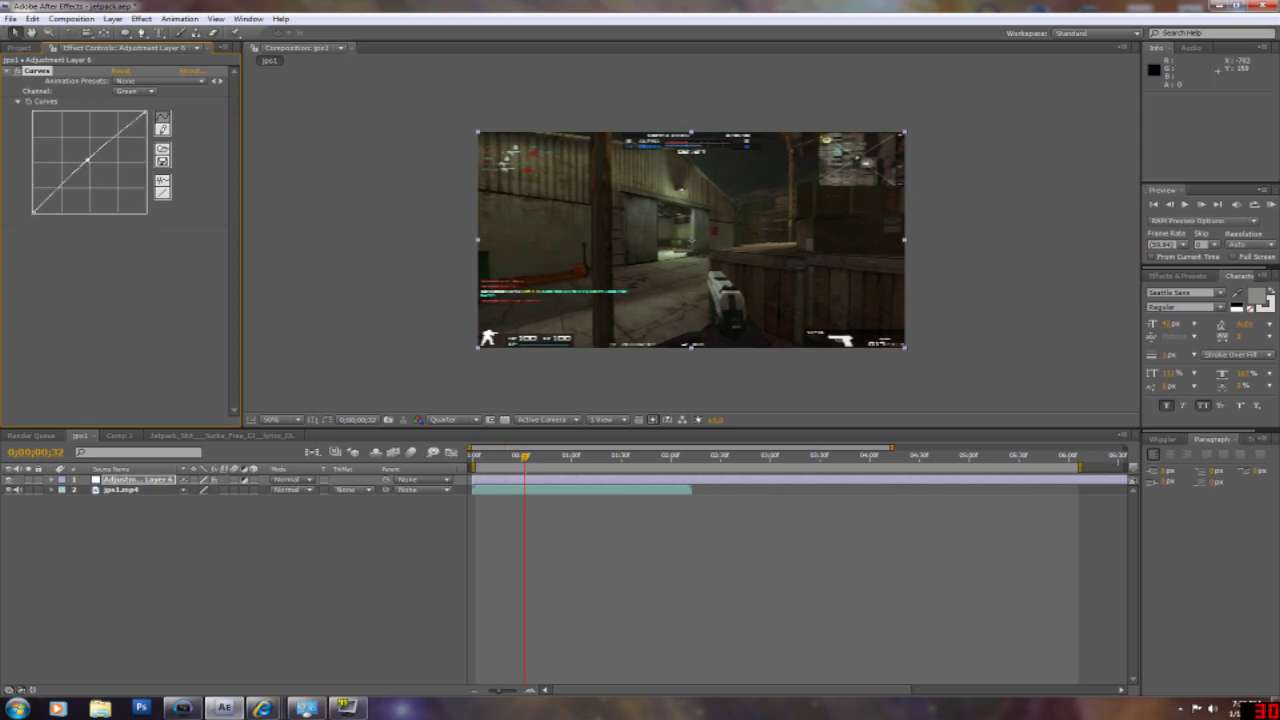
pyautogui.click(60, 190)
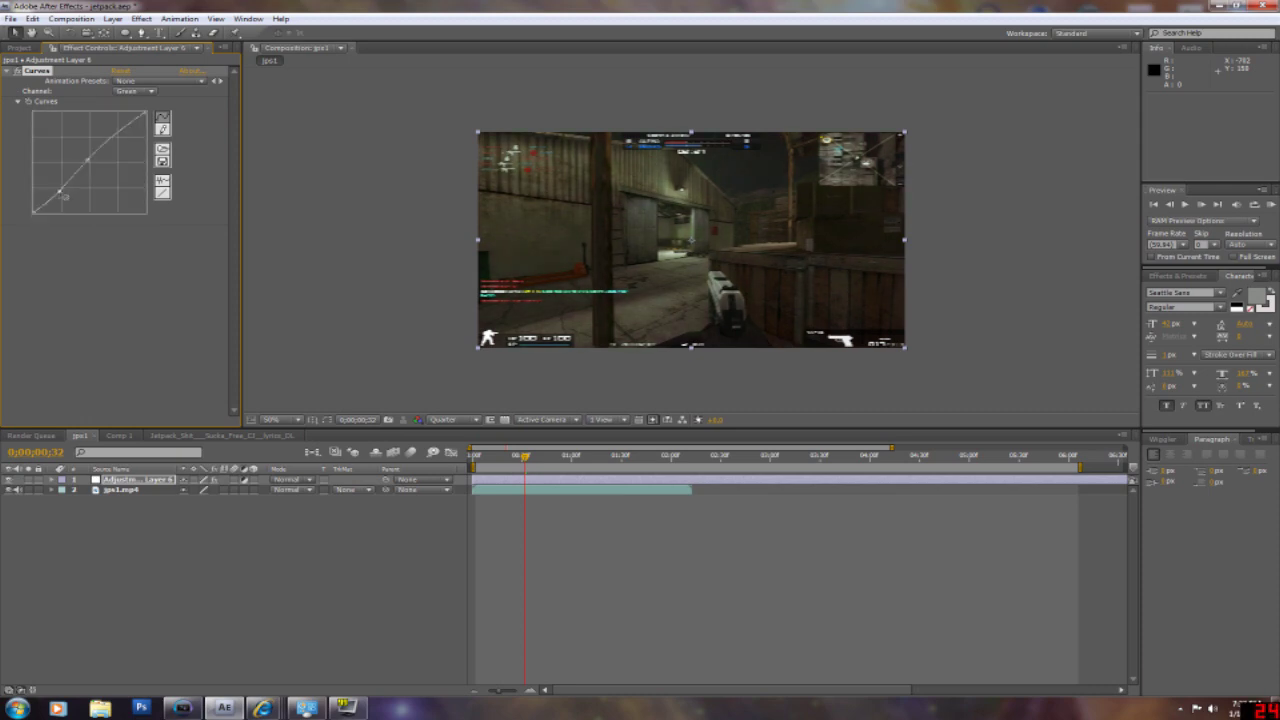
pyautogui.click(121, 131)
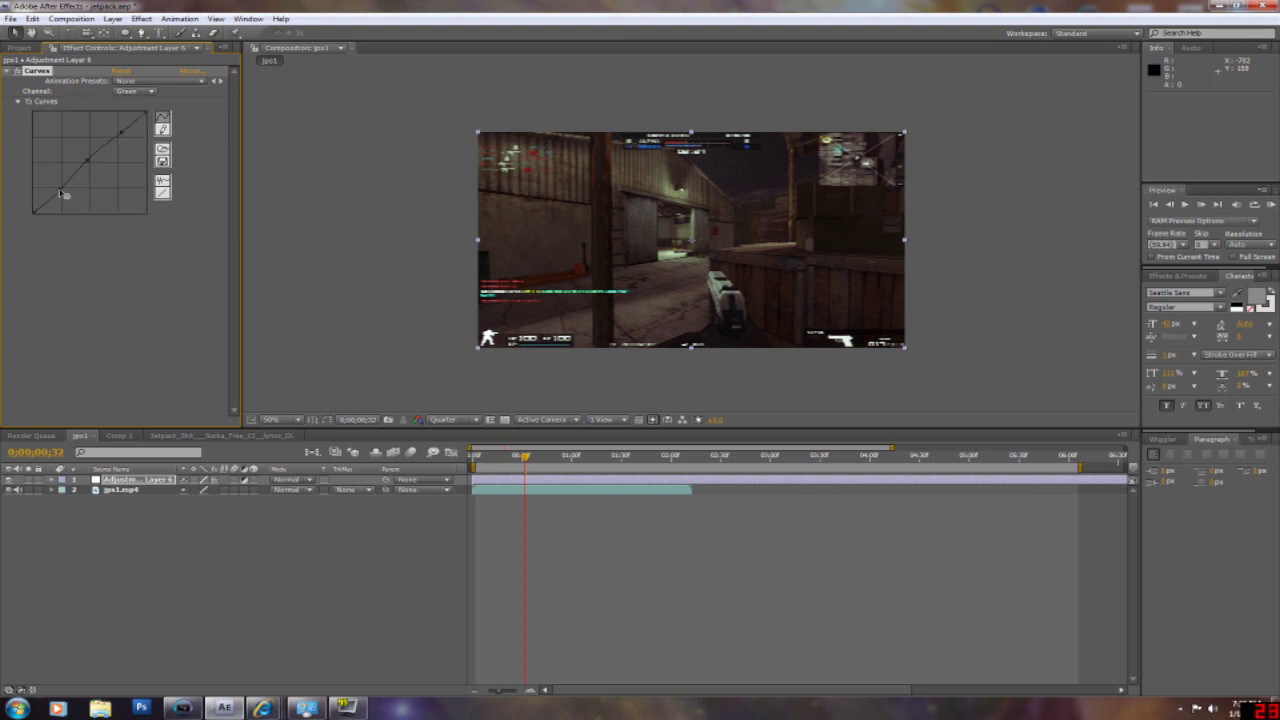
pyautogui.moveTo(60, 189); pyautogui.dragTo(58, 193)
pyautogui.click(128, 128)
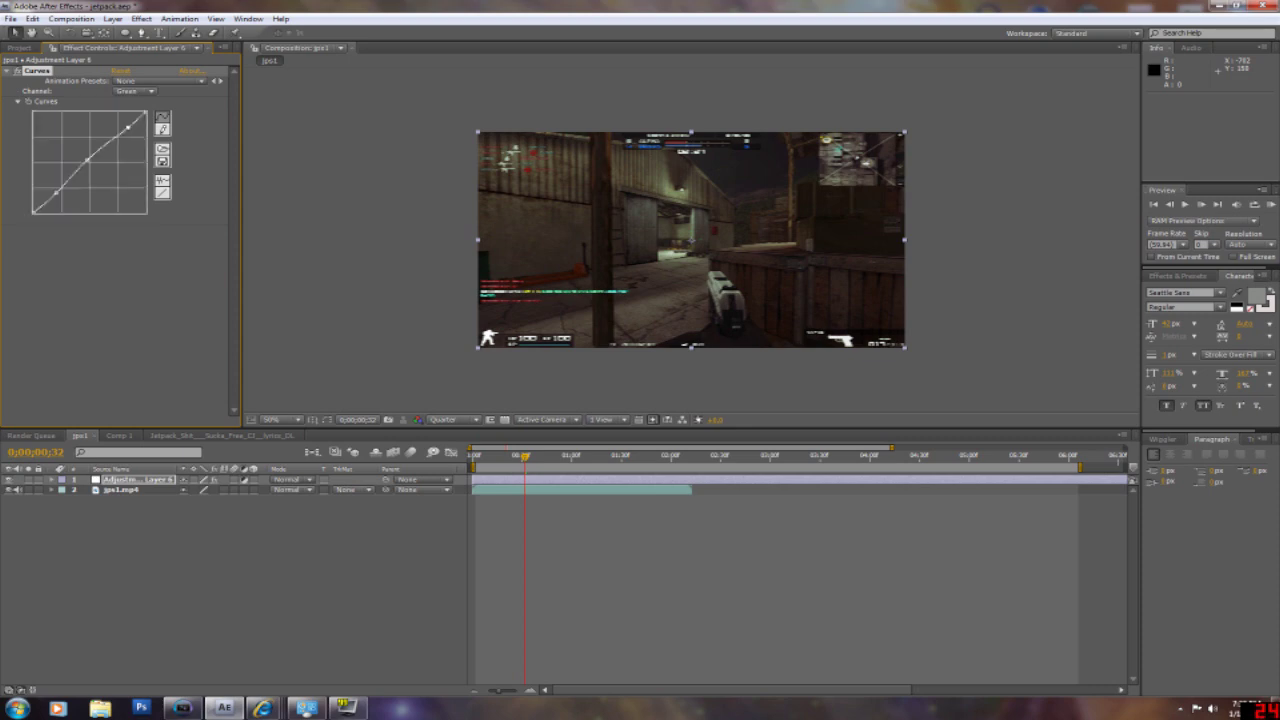
pyautogui.moveTo(88, 160); pyautogui.dragTo(90, 158)
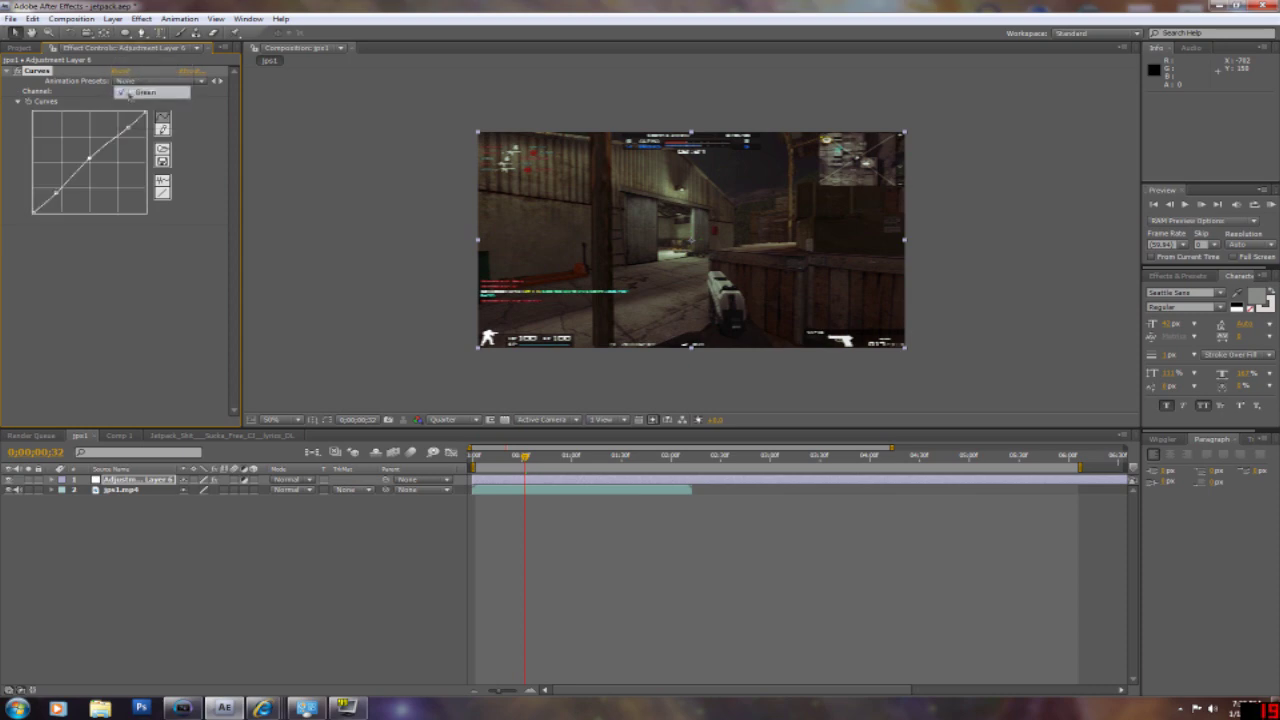
# Select the Blue channel and leave its curve a straight diagonal
pyautogui.click(138, 91)
pyautogui.click(140, 103)
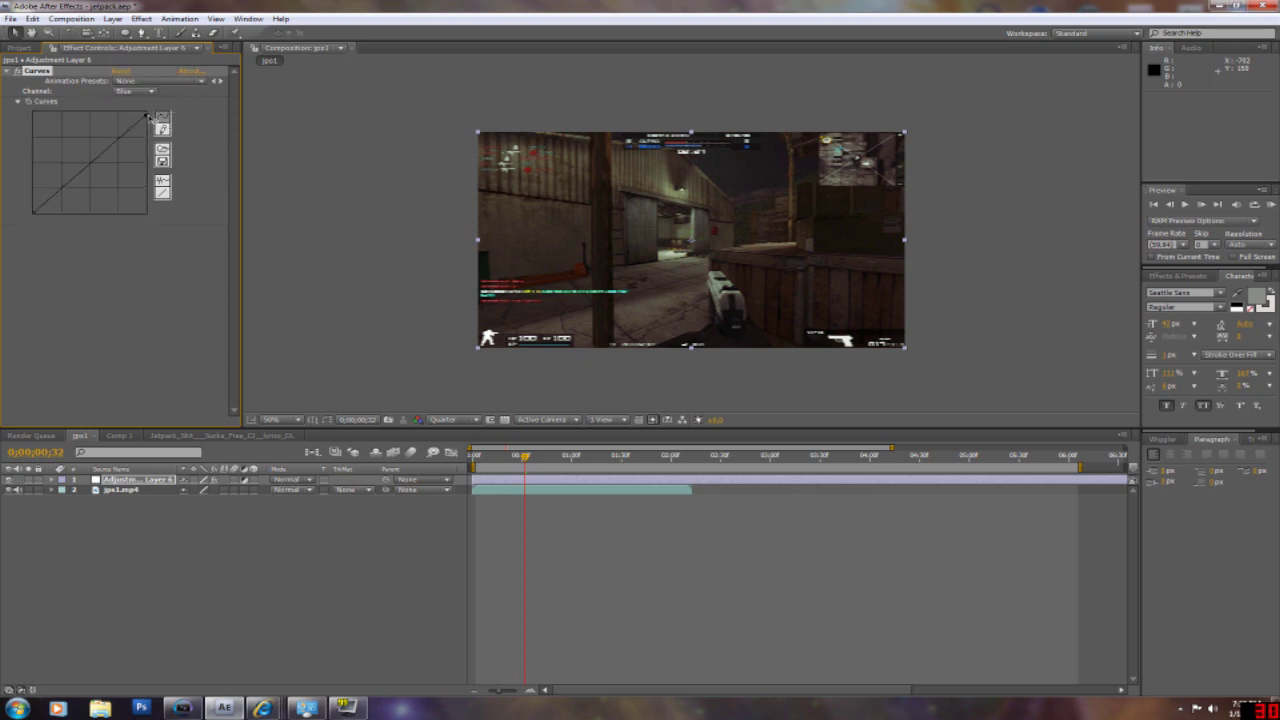
pyautogui.moveTo(33, 212); pyautogui.dragTo(34, 206)
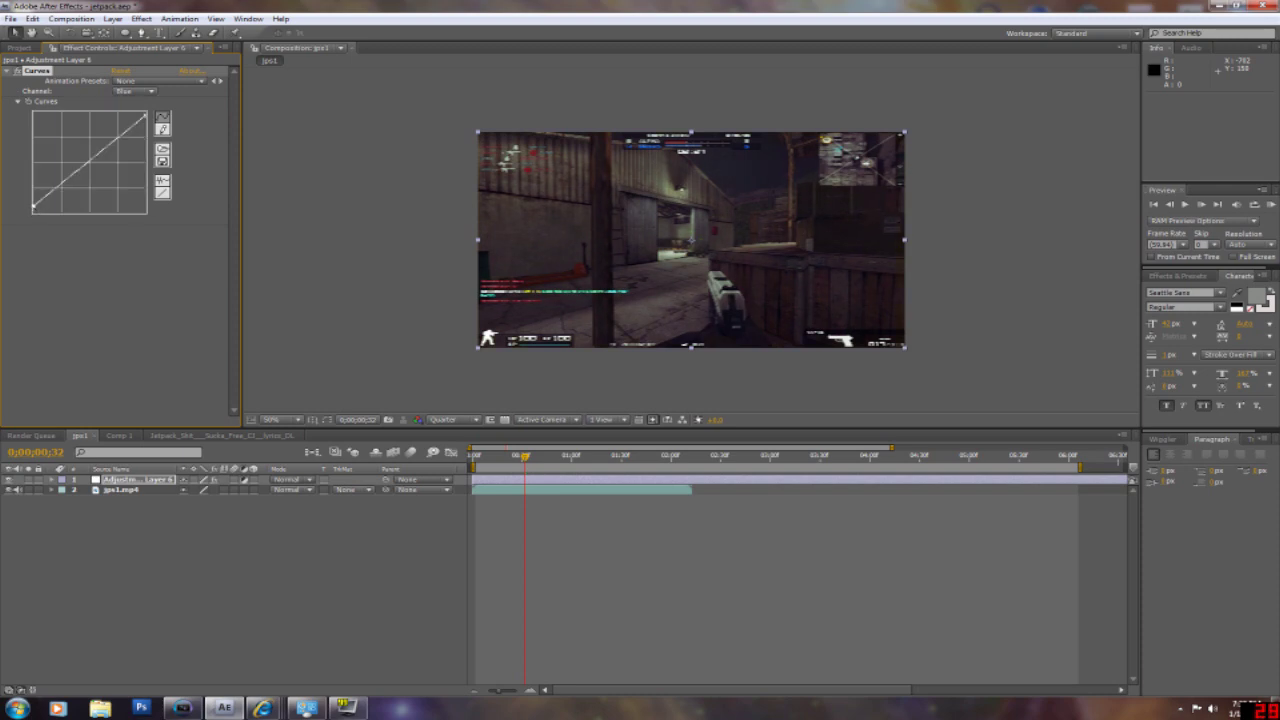
pyautogui.moveTo(34, 206); pyautogui.dragTo(30, 209)
# Toggle Curves off and on to compare, then set preview resolution to Full
pyautogui.click(18, 72)
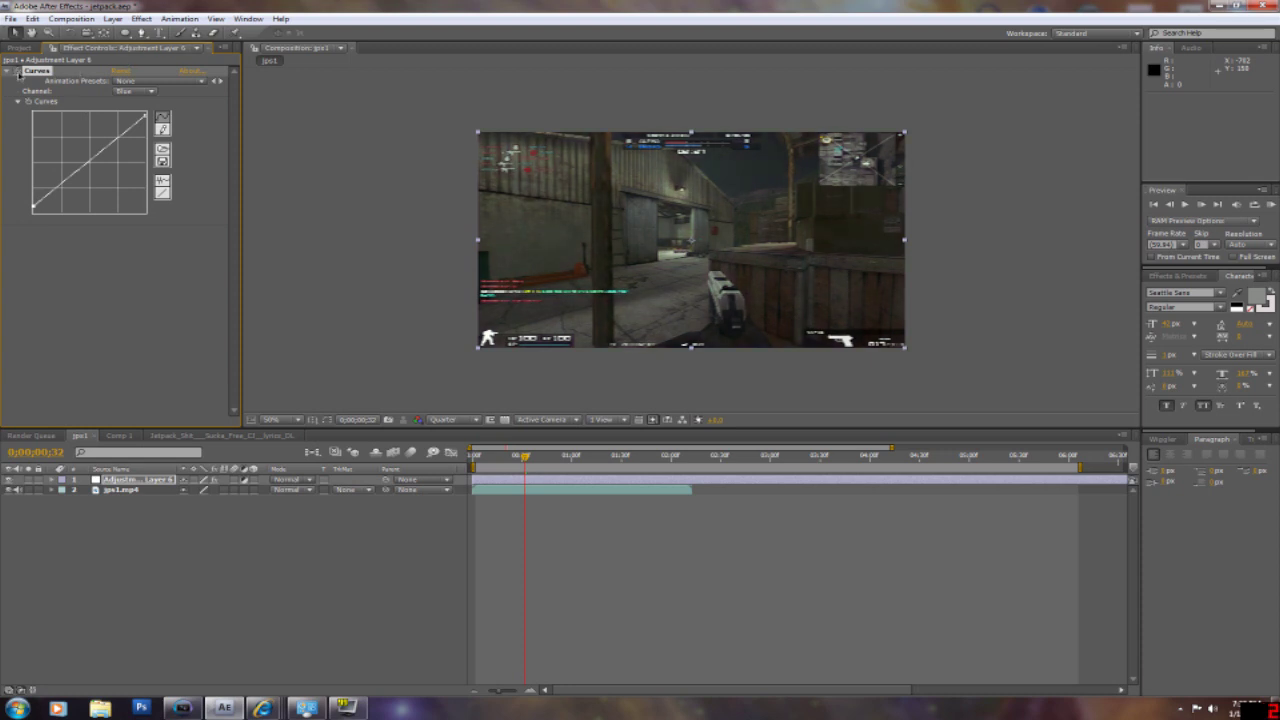
pyautogui.click(18, 72)
pyautogui.click(18, 72)
pyautogui.click(18, 72)
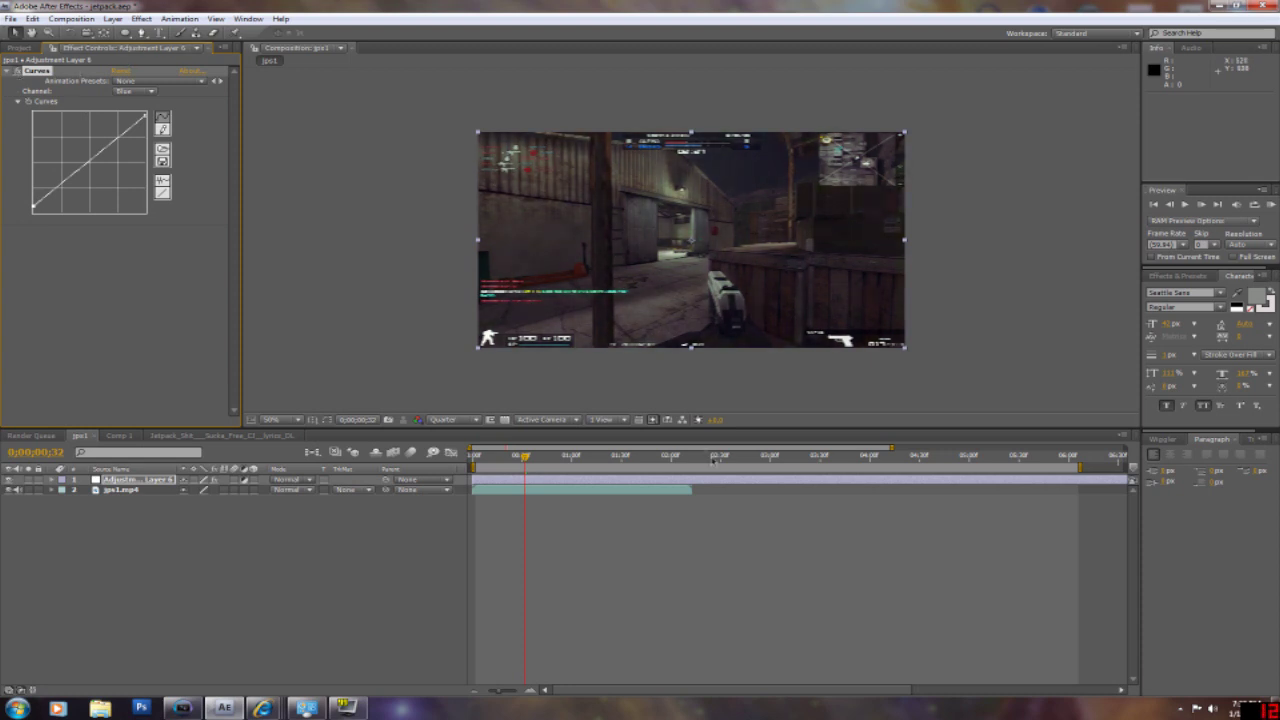
pyautogui.click(458, 421)
pyautogui.click(458, 451)
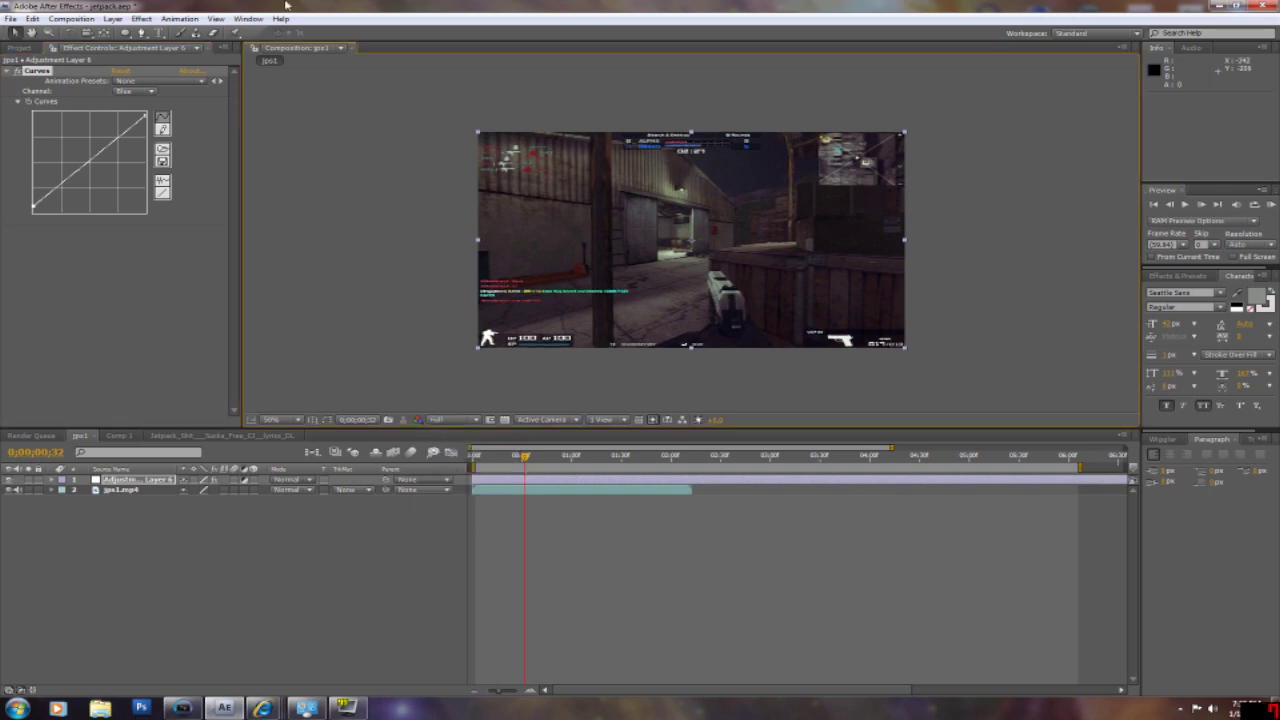
# Add an Exposure effect under Curves and raise Exposure to 1.48
pyautogui.click(141, 19)
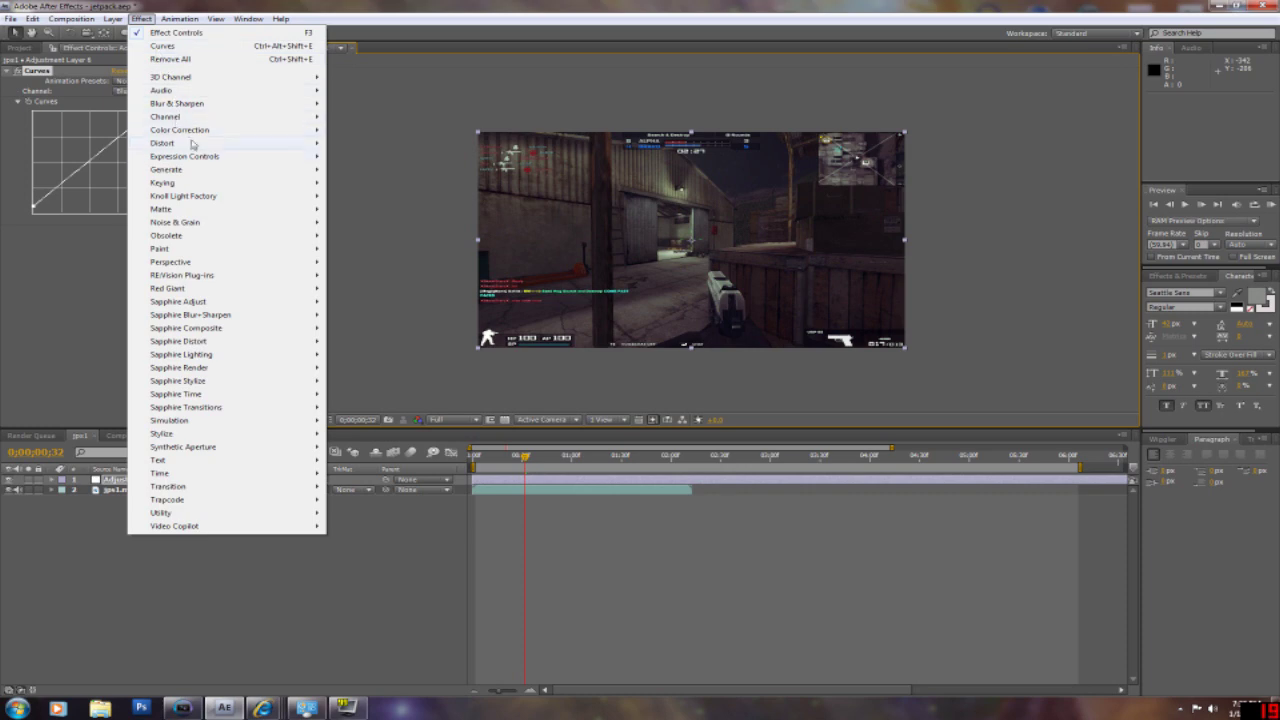
pyautogui.moveTo(212, 135)
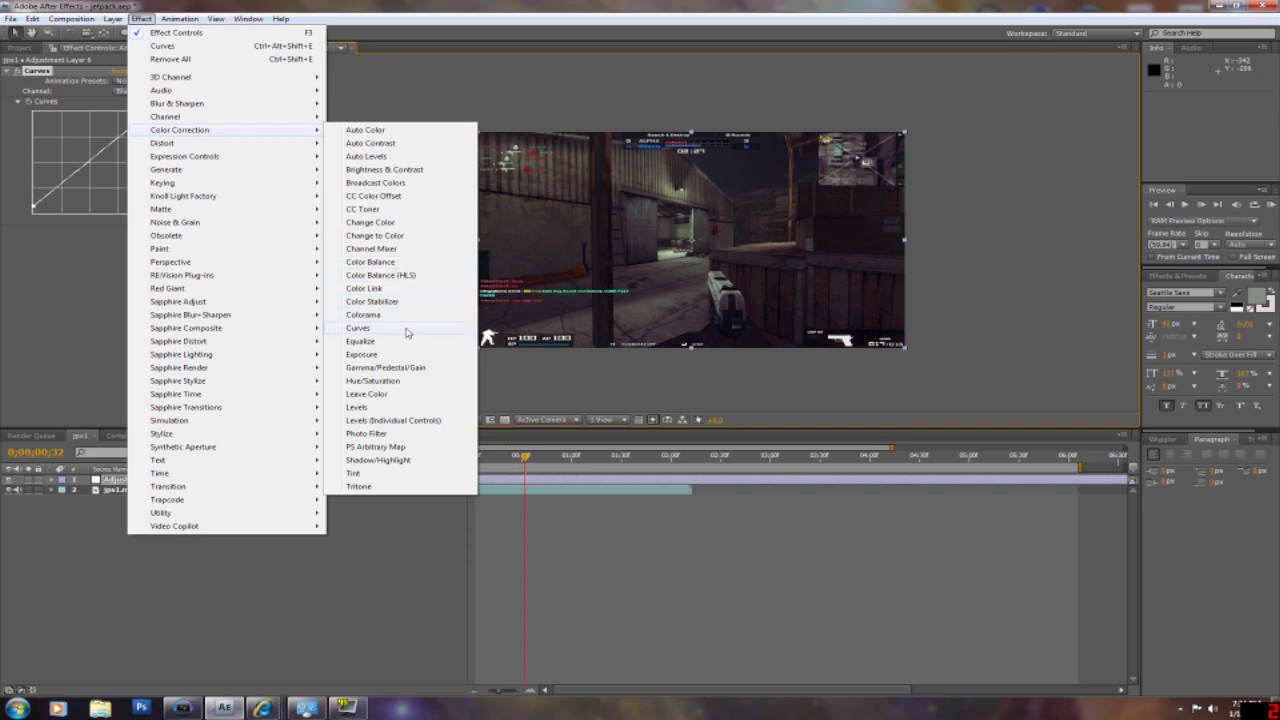
pyautogui.click(405, 355)
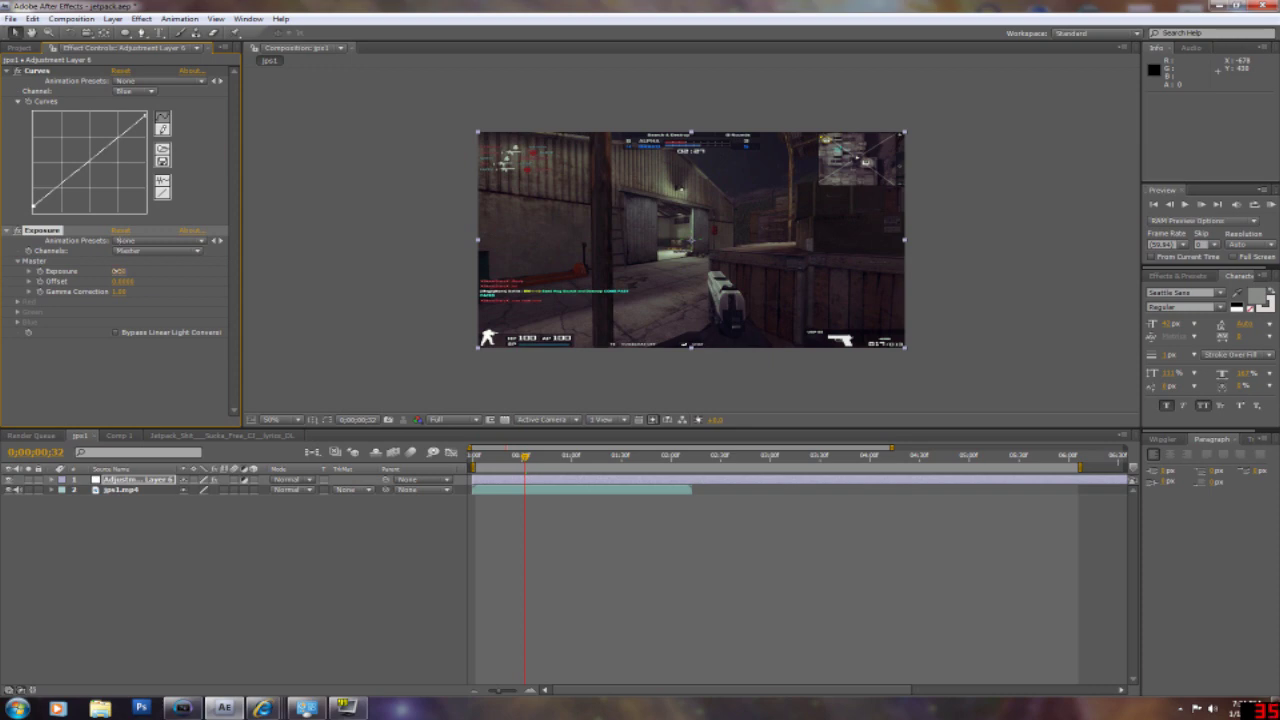
pyautogui.moveTo(122, 272); pyautogui.dragTo(128, 279)
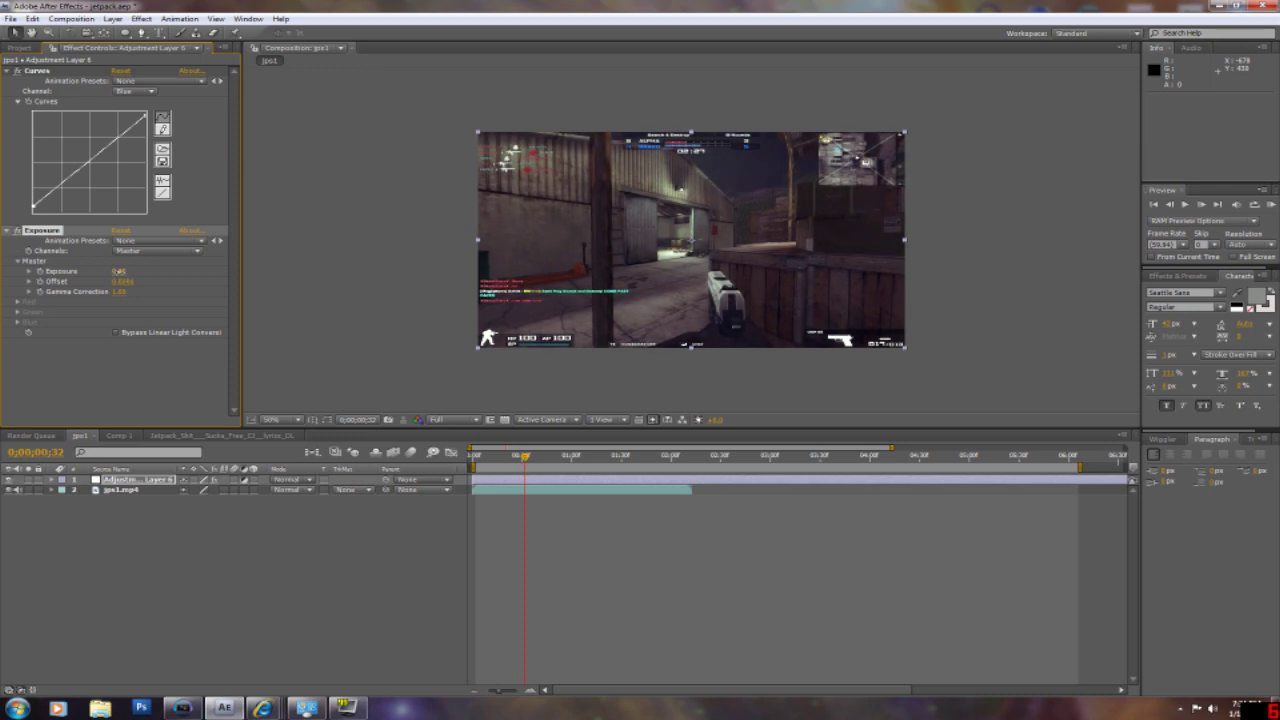
pyautogui.click(118, 272)
pyautogui.write('1')
pyautogui.press('Return')
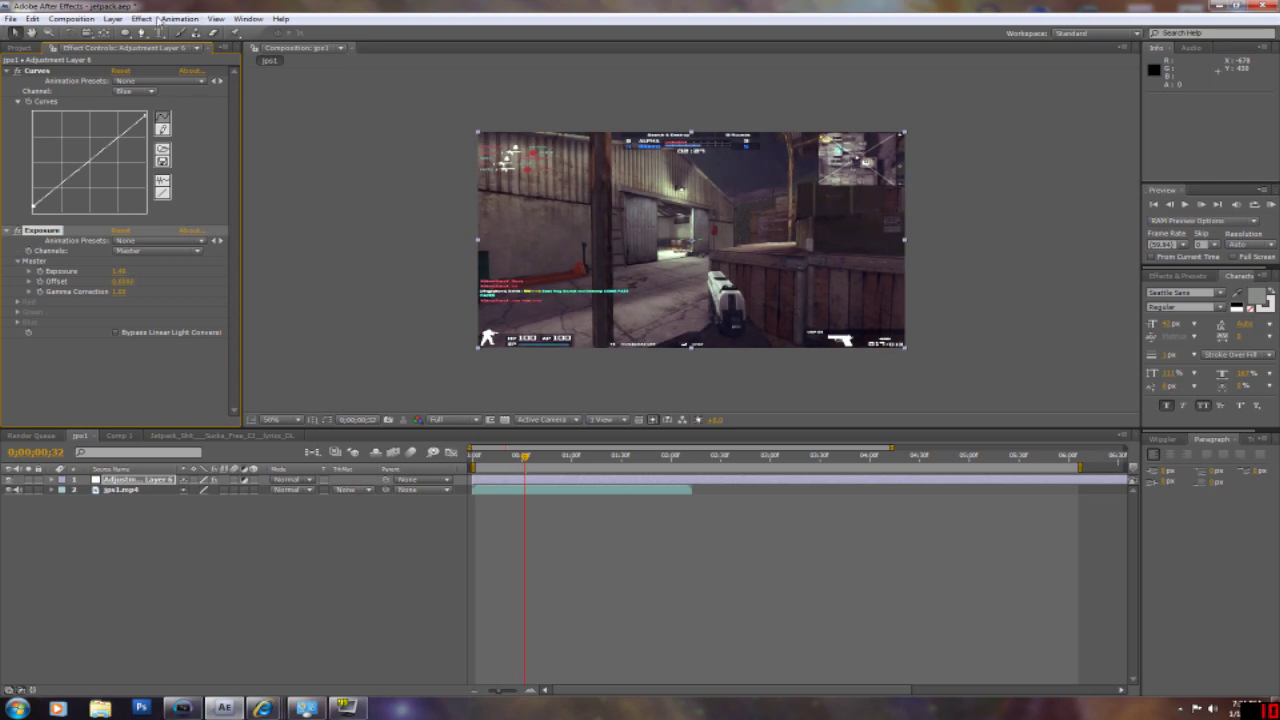
pyautogui.click(141, 18)
pyautogui.moveTo(314, 134)
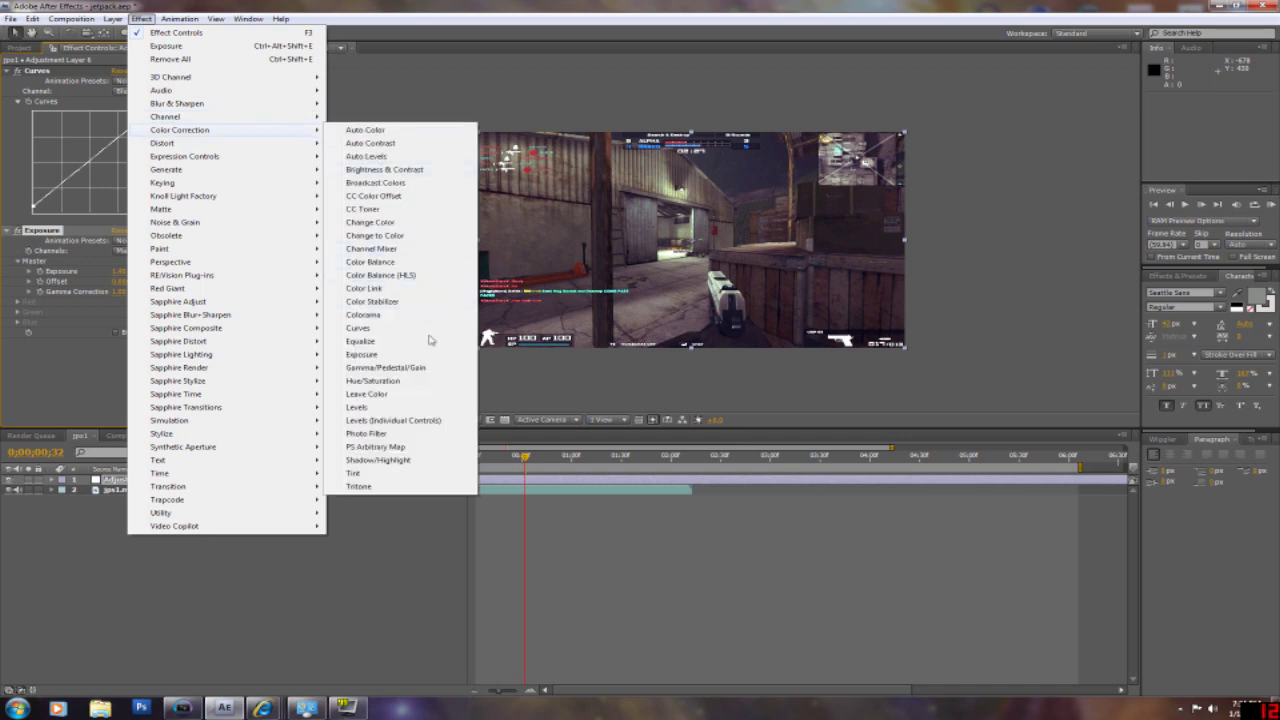
# Add a Levels effect below Exposure and lower its Input White slightly
pyautogui.click(406, 407)
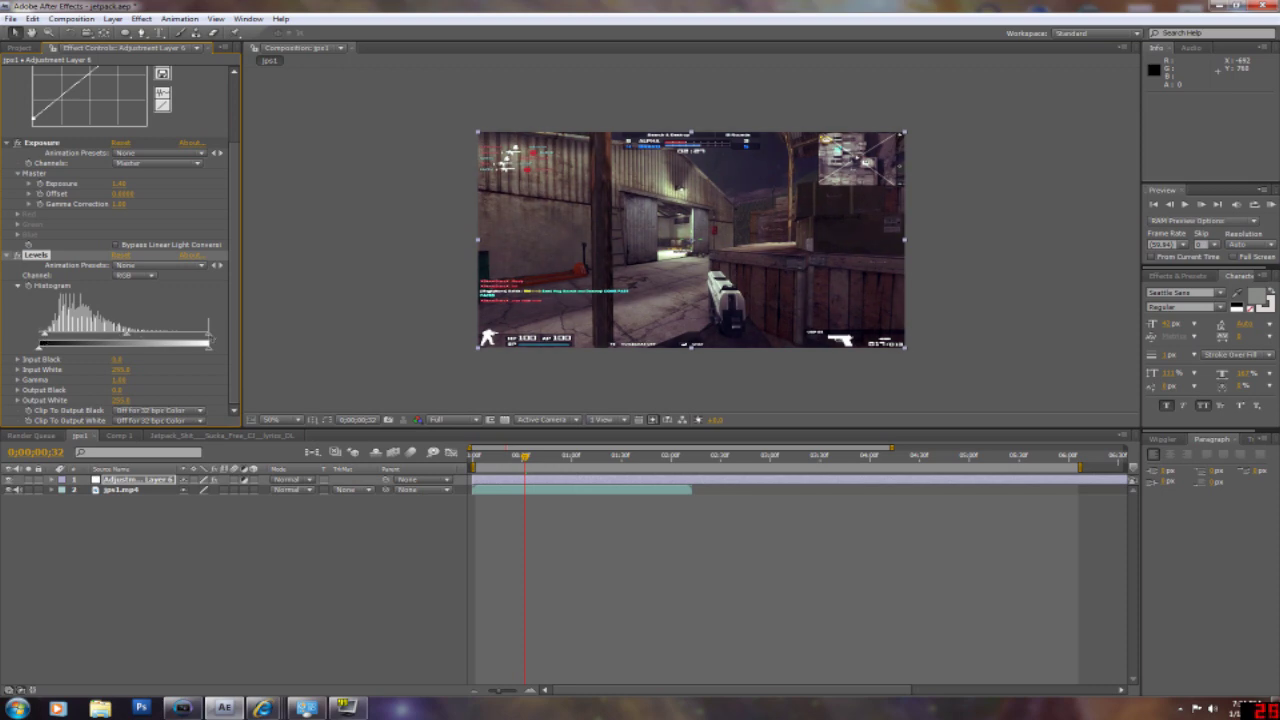
pyautogui.moveTo(200, 339); pyautogui.dragTo(191, 339)
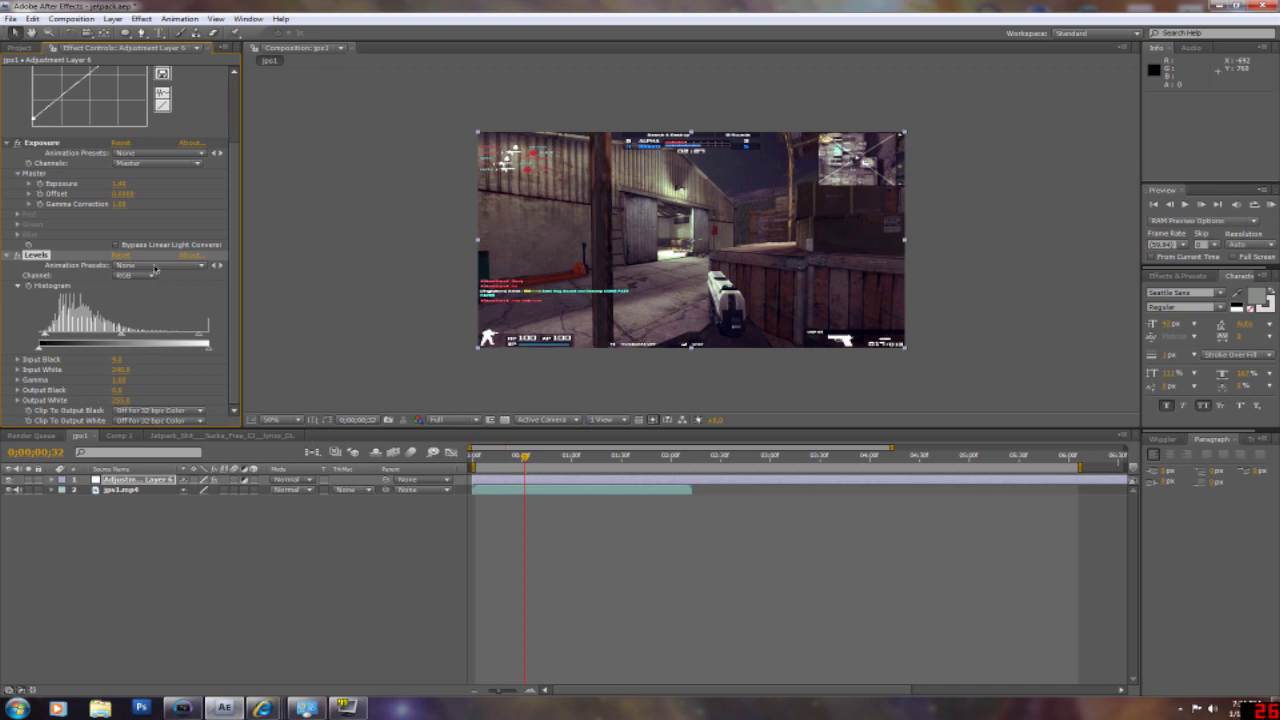
pyautogui.click(141, 19)
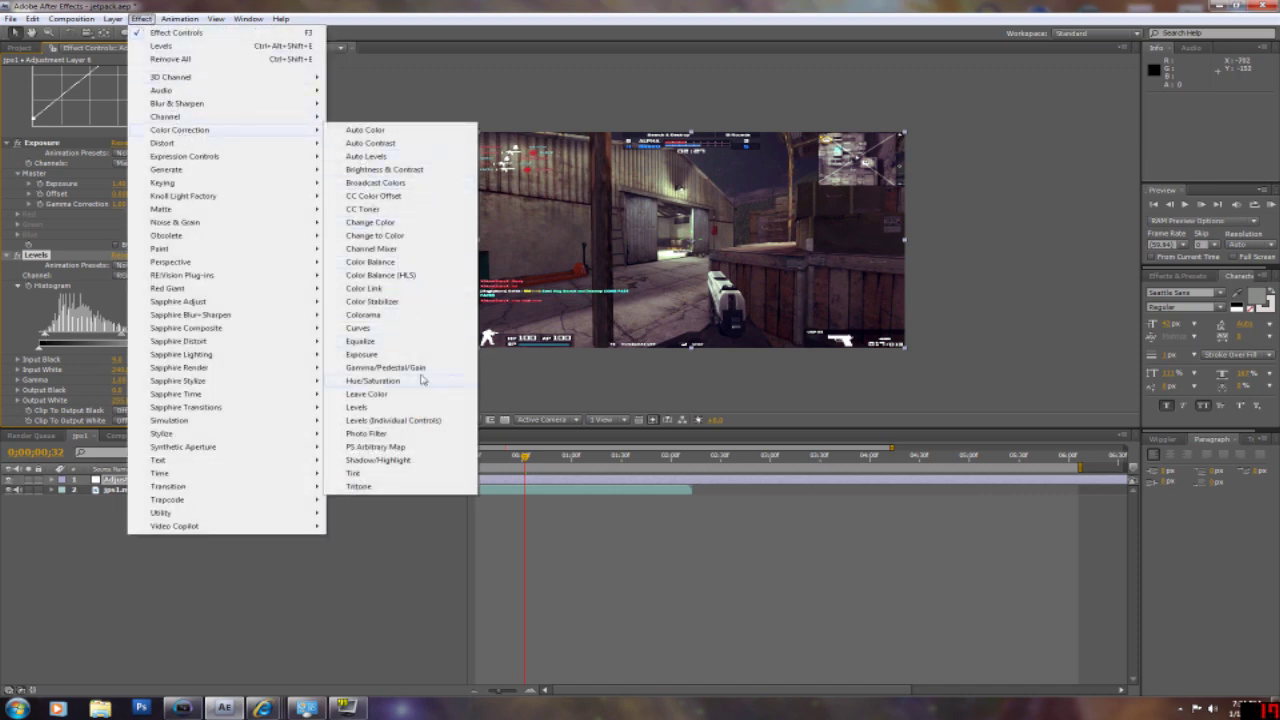
# Add a Color Balance (HLS) effect beneath Levels on the adjustment layer
pyautogui.click(399, 276)
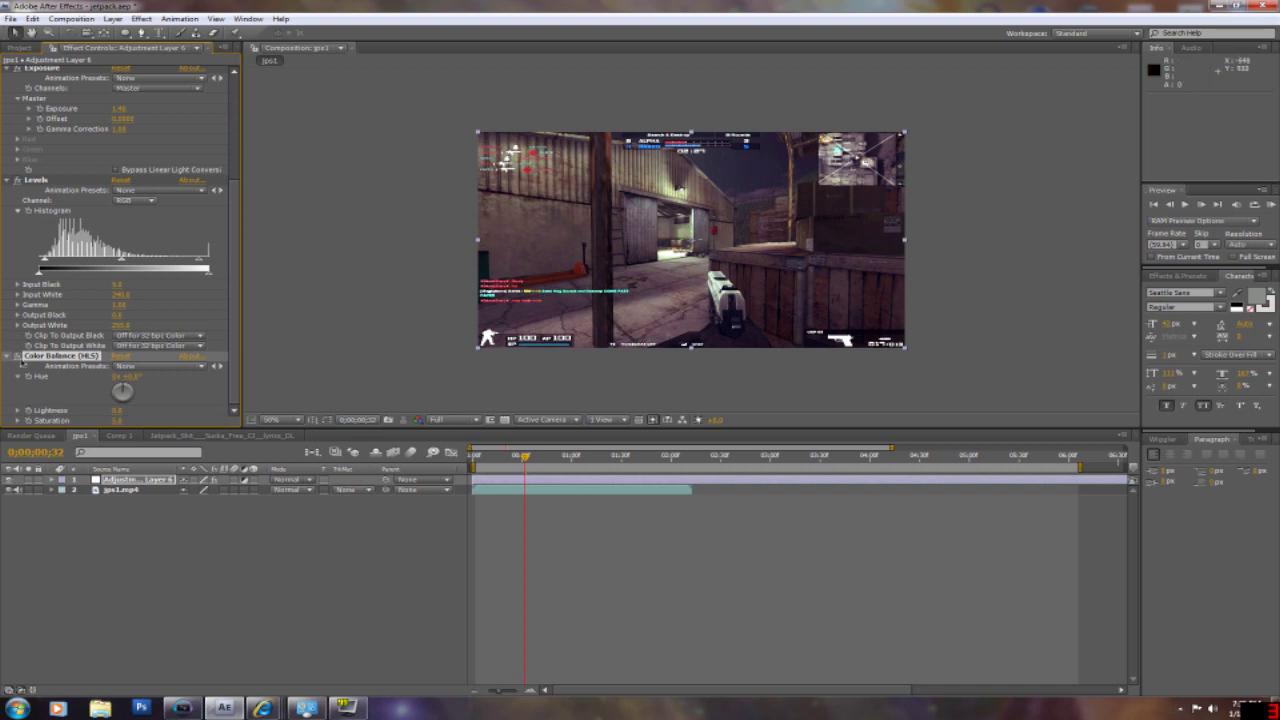
pyautogui.click(141, 18)
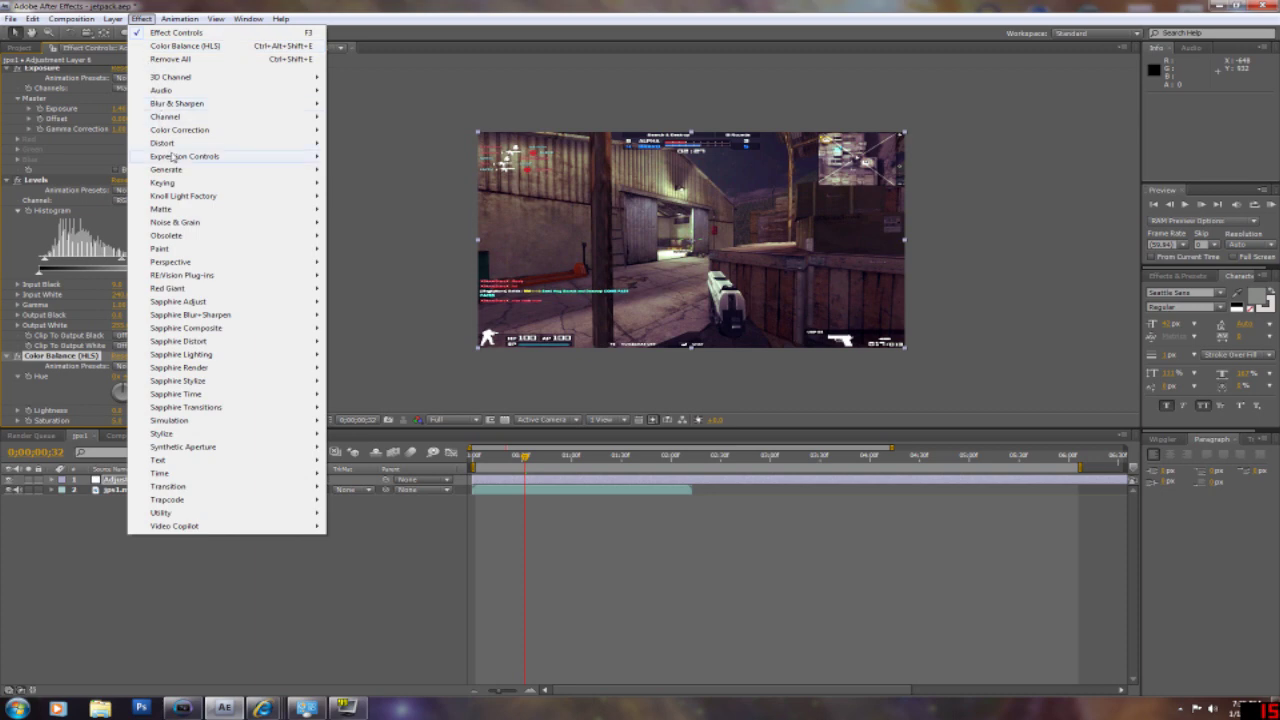
# Add a Tritone effect and set its Midtones colour to a blue-teal
pyautogui.moveTo(198, 136)
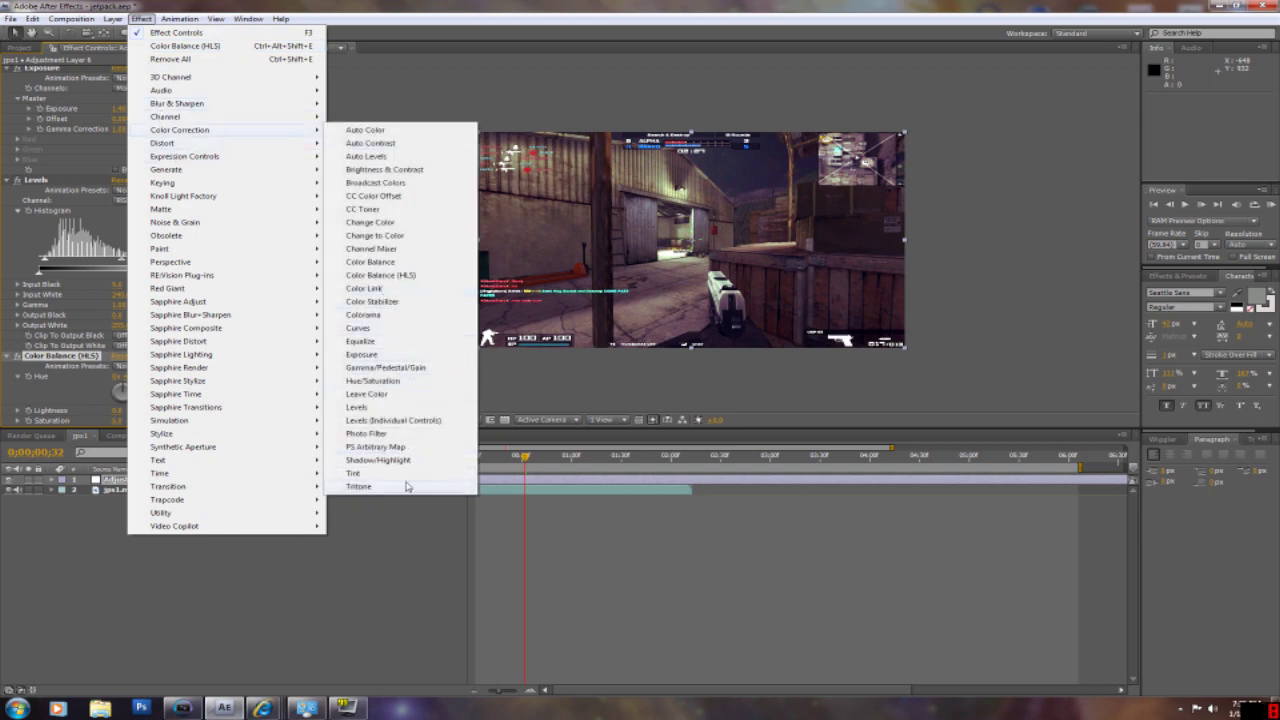
pyautogui.click(358, 486)
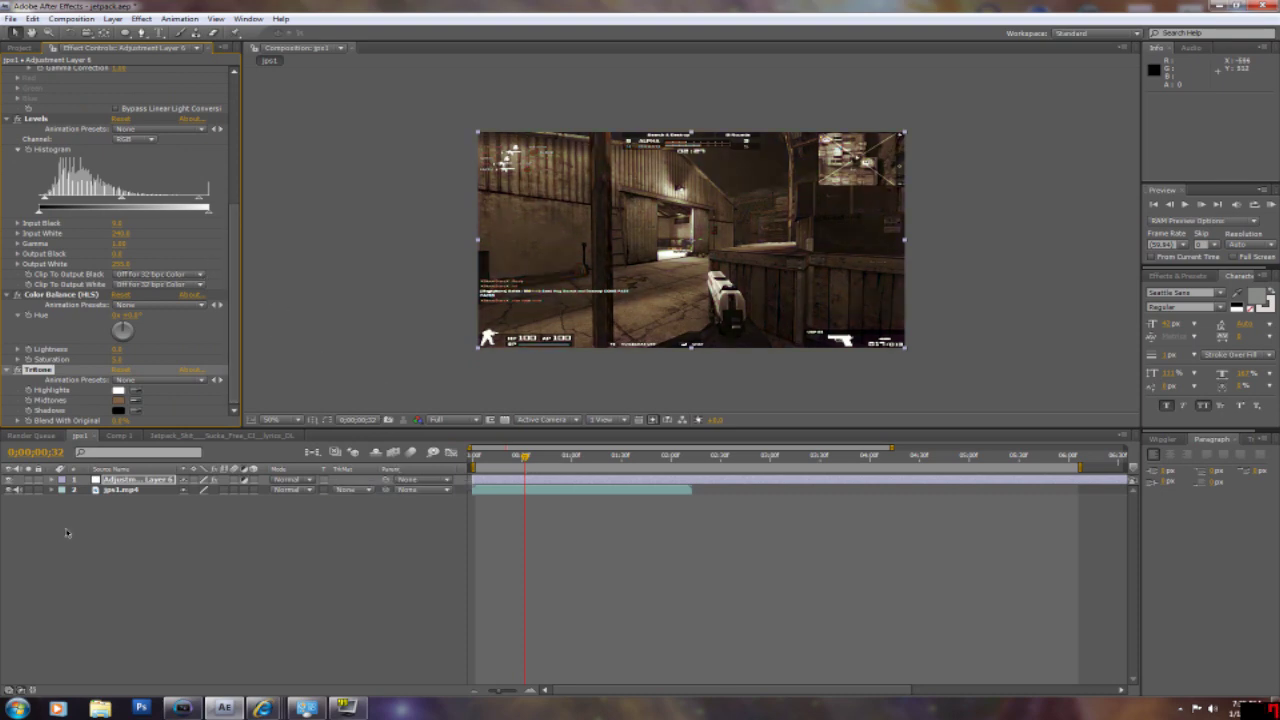
pyautogui.click(118, 400)
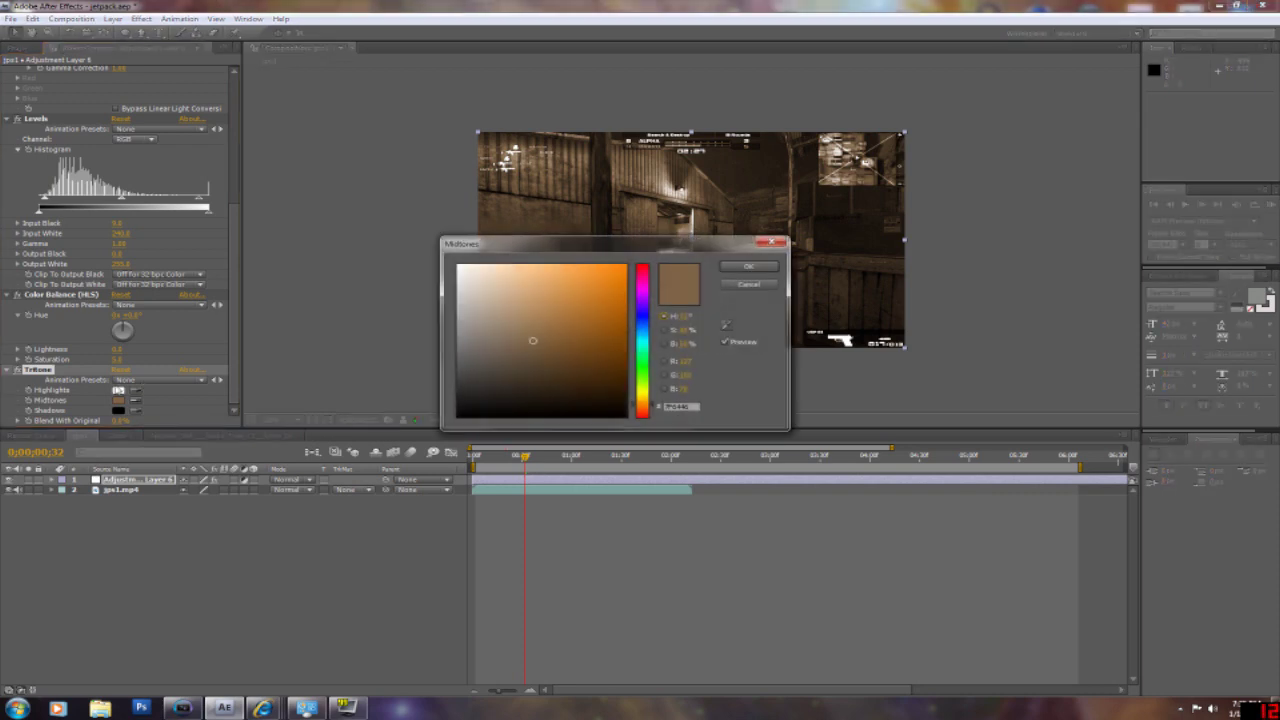
pyautogui.click(644, 336)
pyautogui.moveTo(646, 336); pyautogui.dragTo(646, 341)
pyautogui.moveTo(530, 340); pyautogui.dragTo(559, 336)
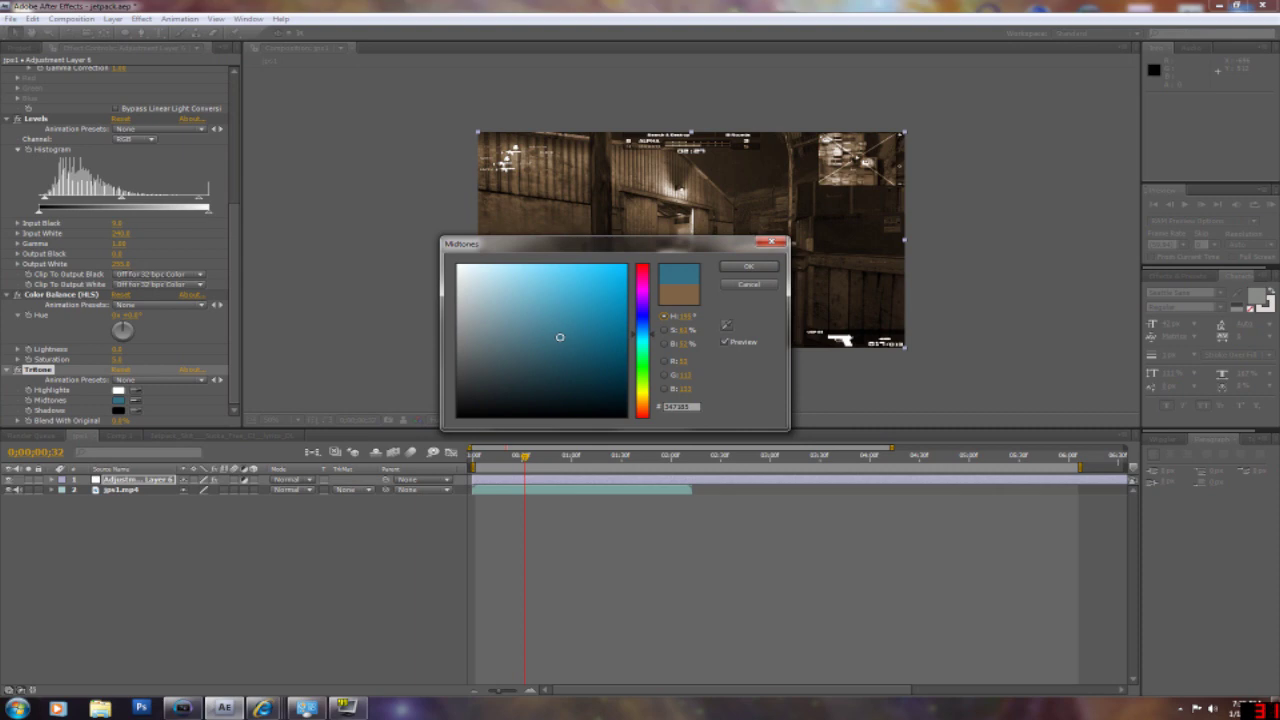
pyautogui.click(749, 267)
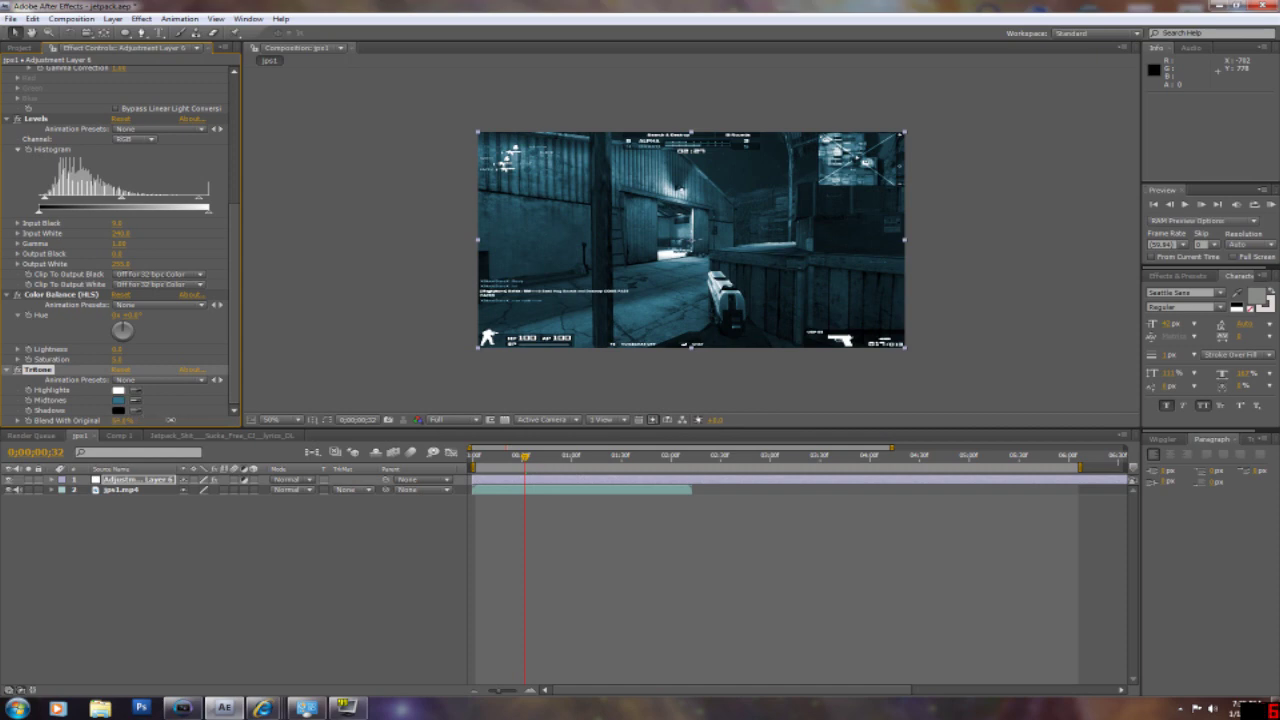
# Raise Tritone's Blend With Original so only a faint blue tint remains
pyautogui.moveTo(168, 420); pyautogui.dragTo(112, 422)
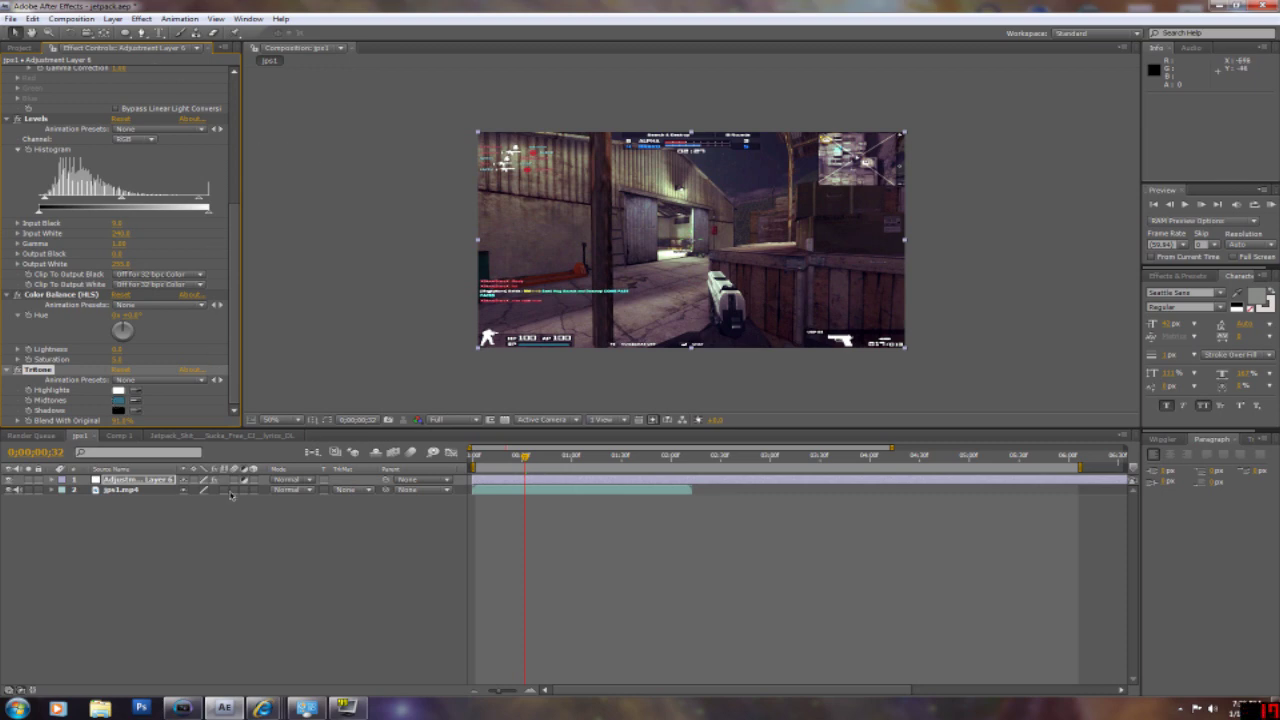
# Apply RSMB motion blur to the adjustment layer beneath Tritone
pyautogui.click(141, 19)
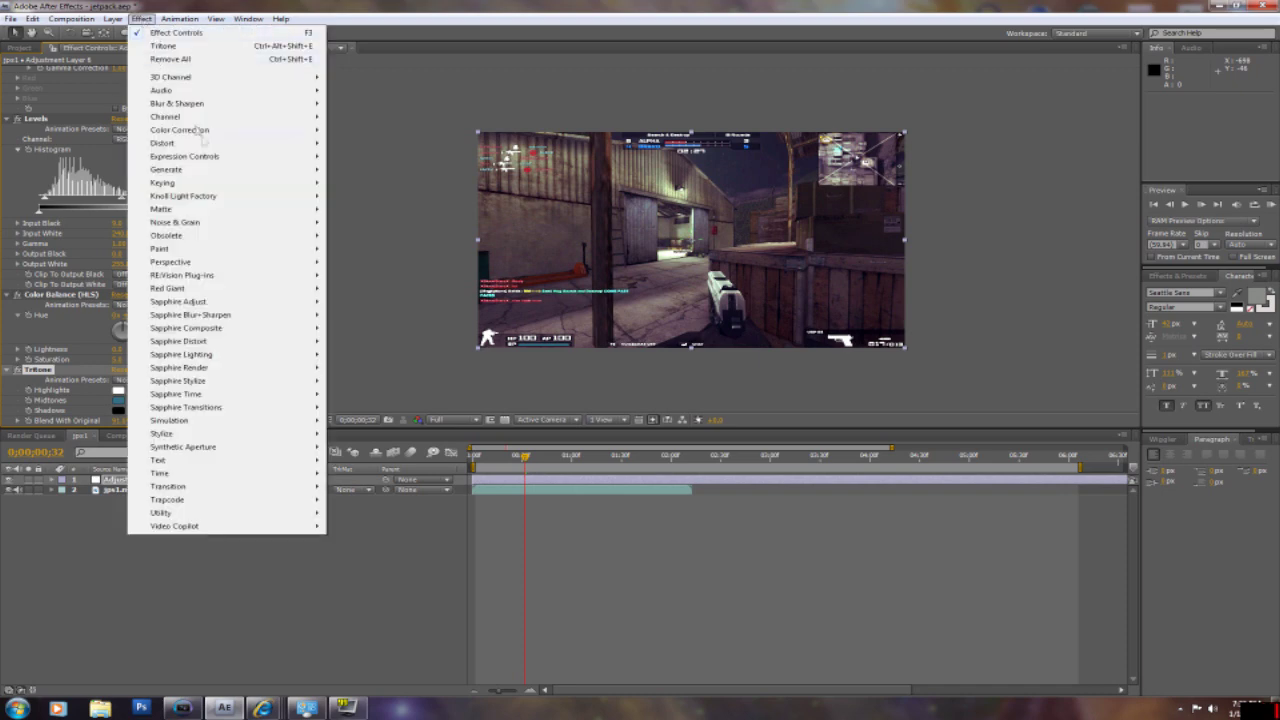
pyautogui.moveTo(228, 275)
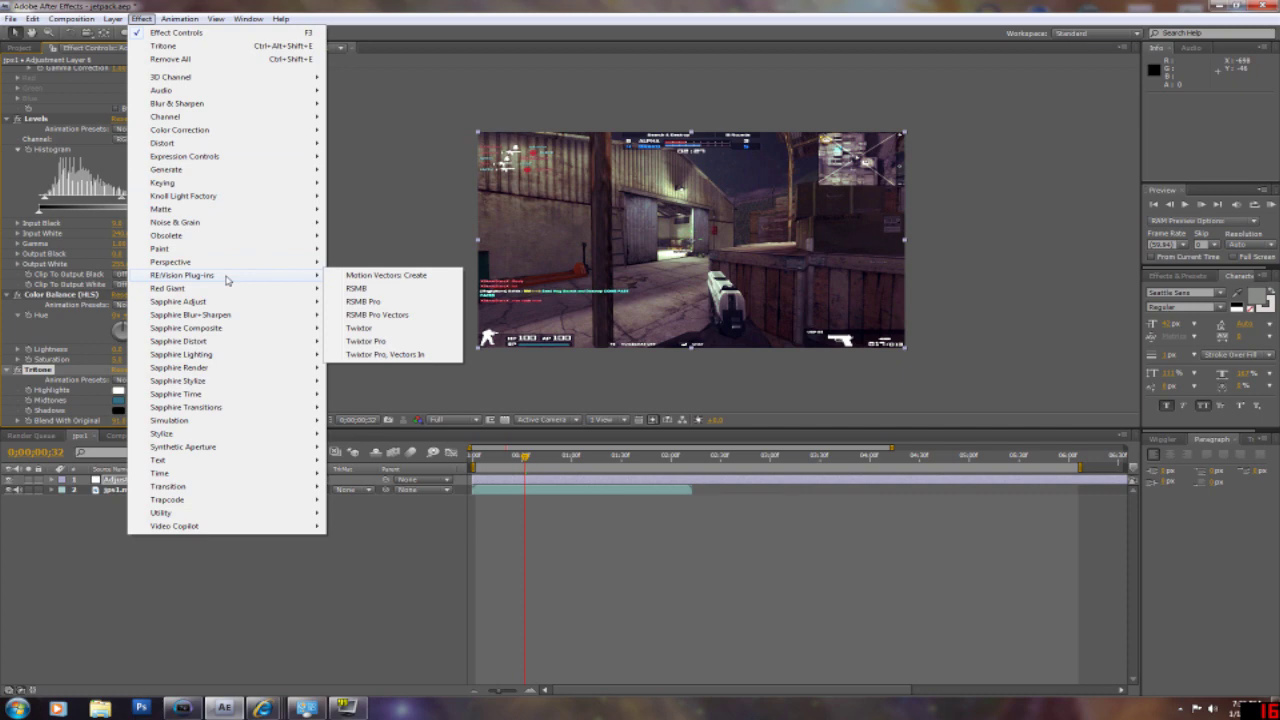
pyautogui.click(360, 288)
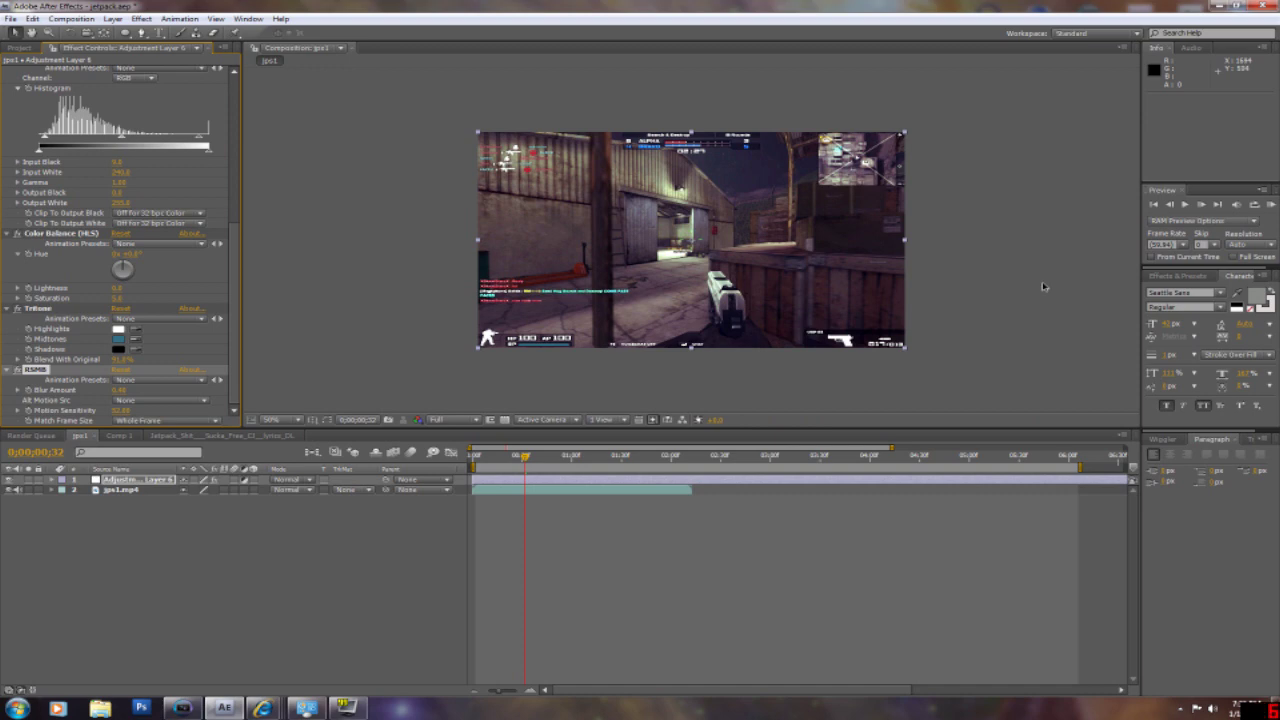
# Step forward five frames to check the motion blur
pyautogui.click(1202, 205)
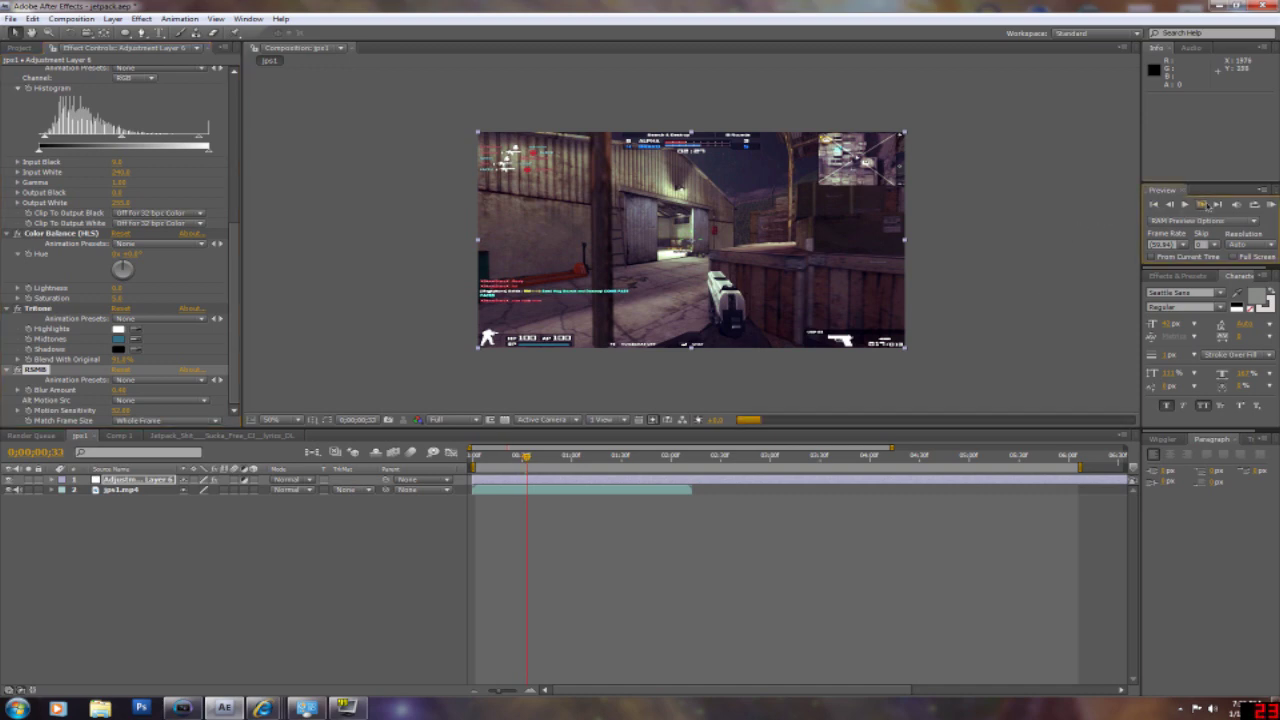
pyautogui.click(1207, 205)
pyautogui.click(1207, 205)
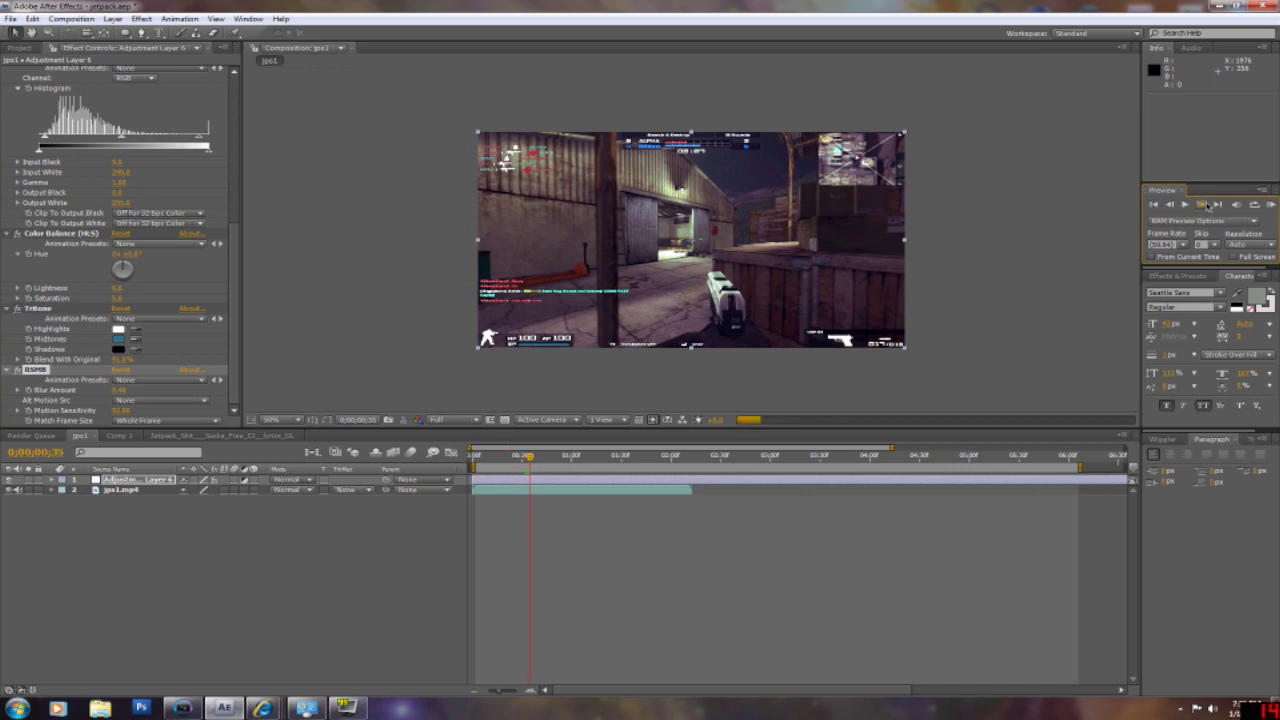
pyautogui.click(1207, 205)
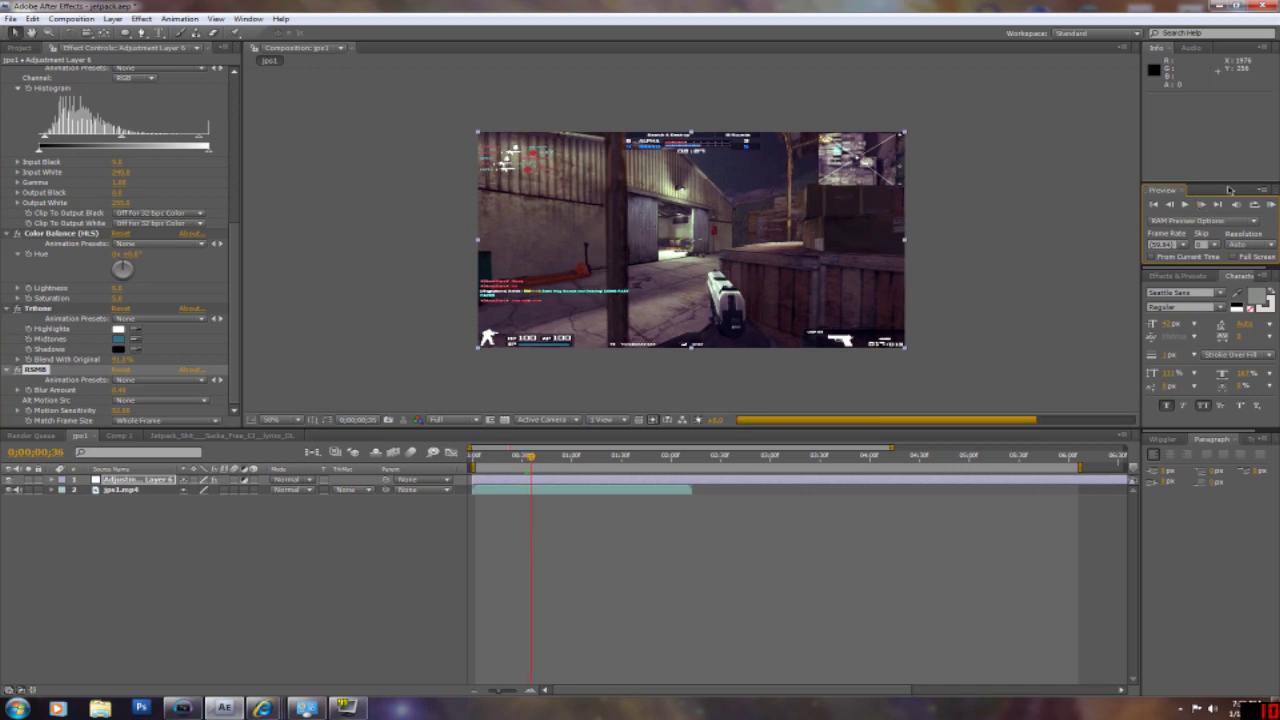
pyautogui.click(1207, 205)
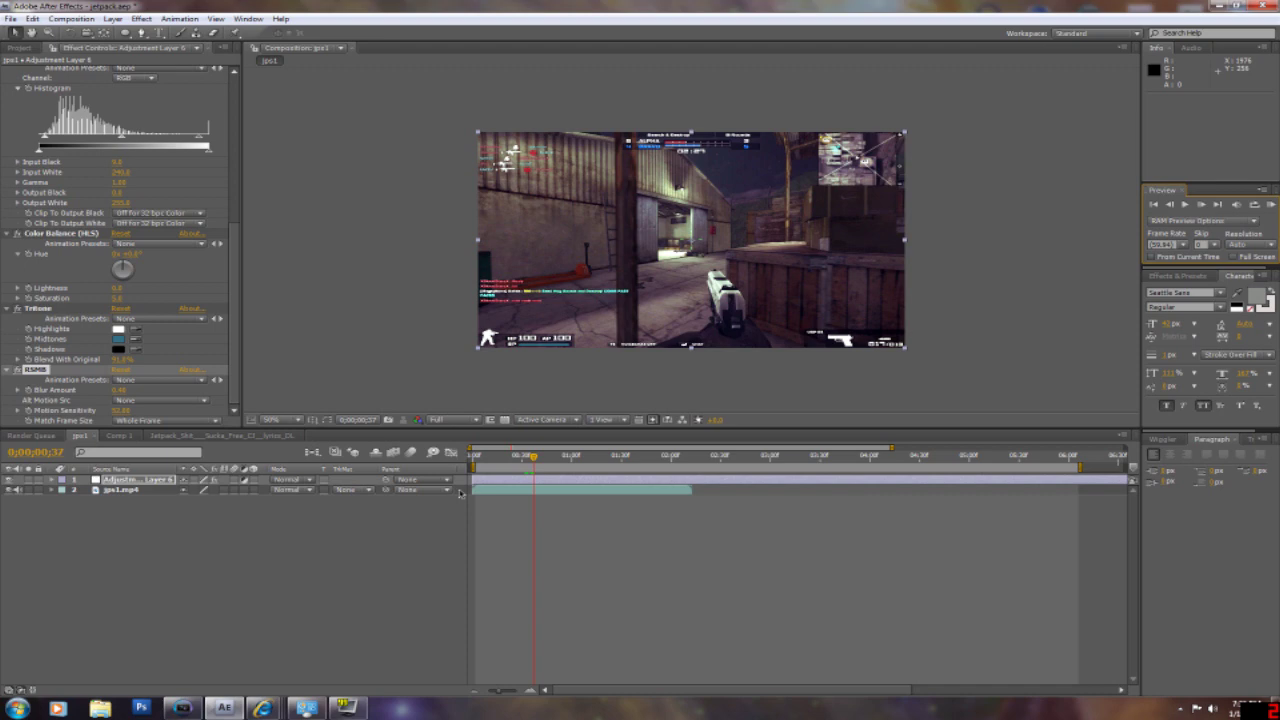
# Add a new adjustment layer, Adjustment Layer 7, at the top of the timeline
pyautogui.rightClick(217, 528)
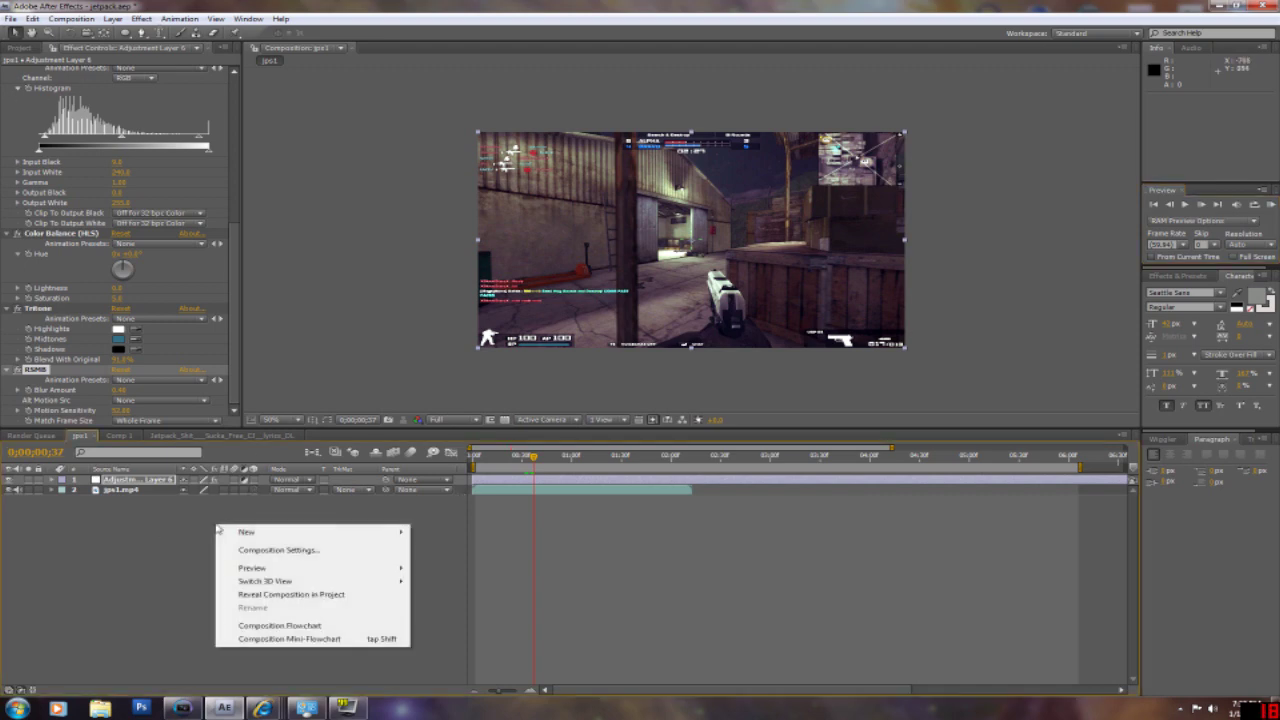
pyautogui.moveTo(312, 534)
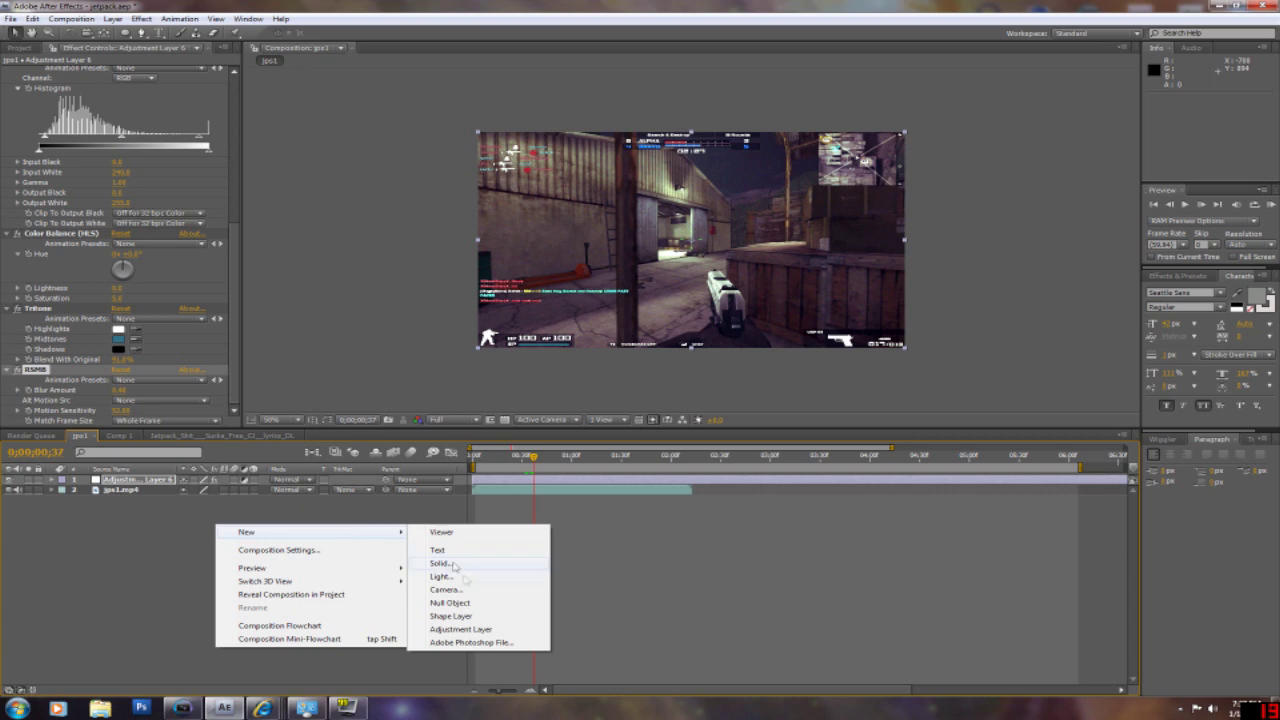
pyautogui.click(470, 629)
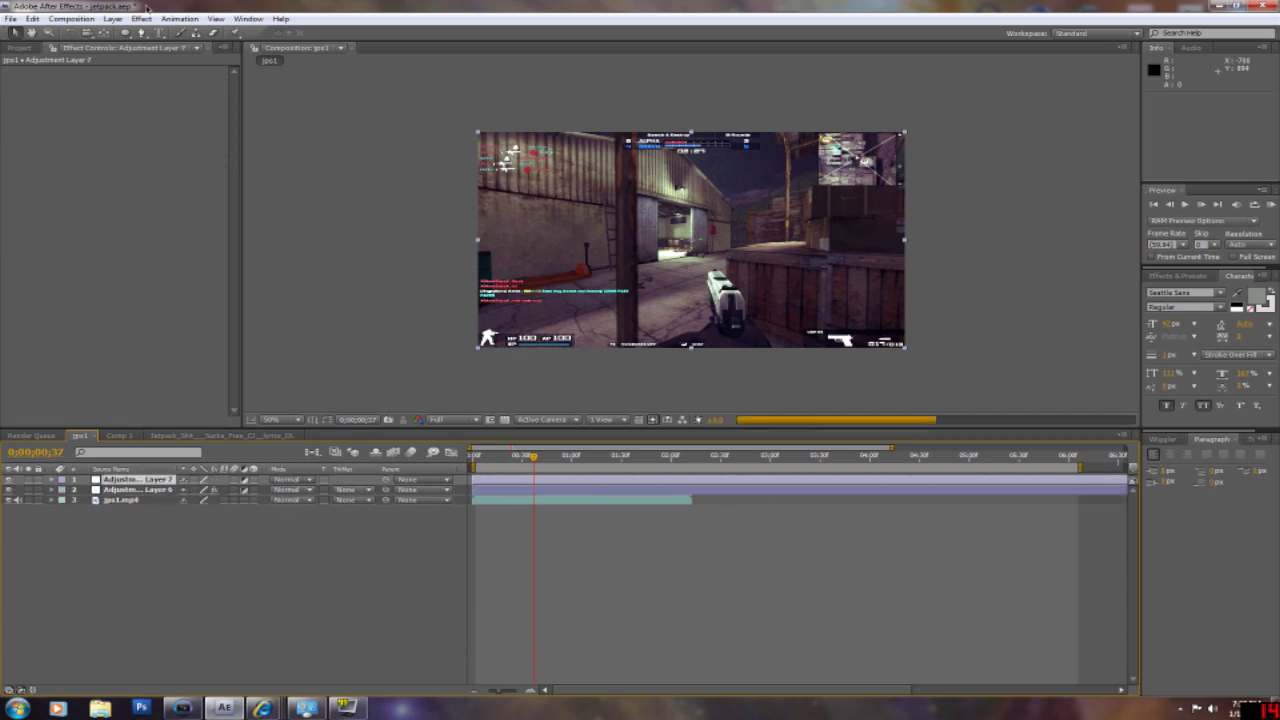
# Apply the Knoll Light Factory LF Glow effect to Adjustment Layer 7
pyautogui.click(179, 18)
pyautogui.moveTo(141, 18)
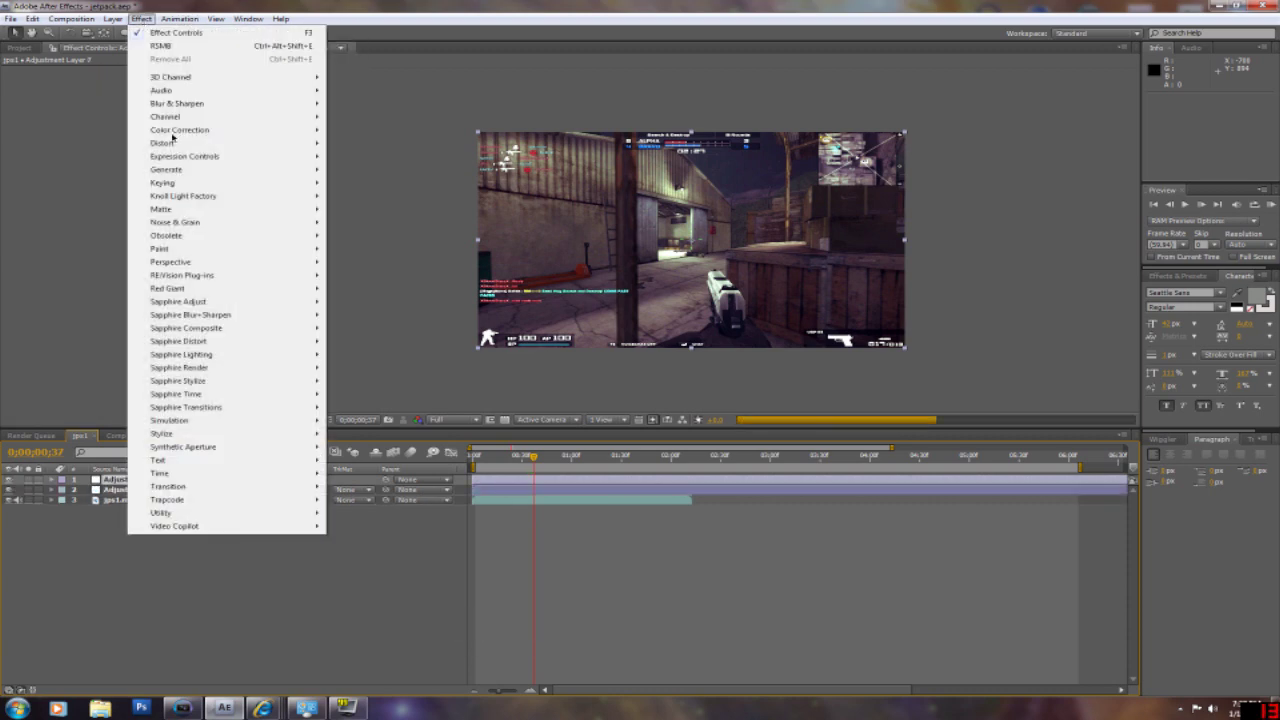
pyautogui.press('Escape')
pyautogui.click(141, 18)
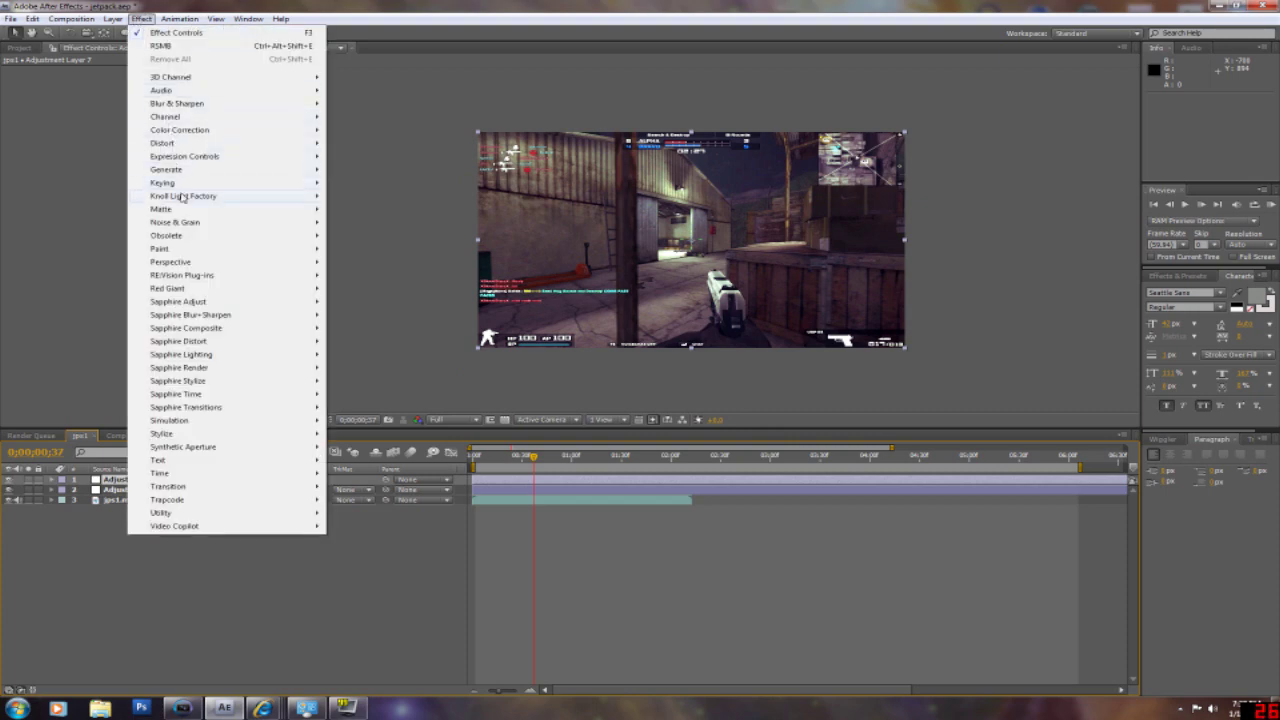
pyautogui.moveTo(183, 197)
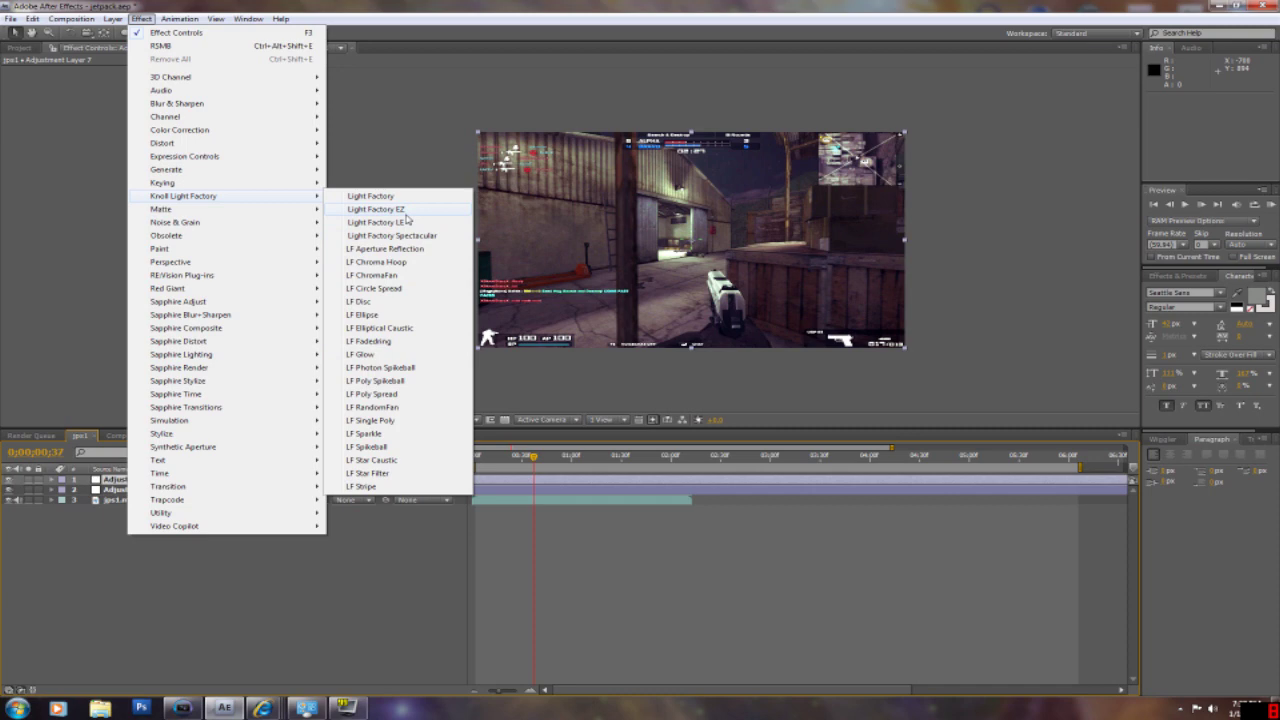
pyautogui.click(410, 354)
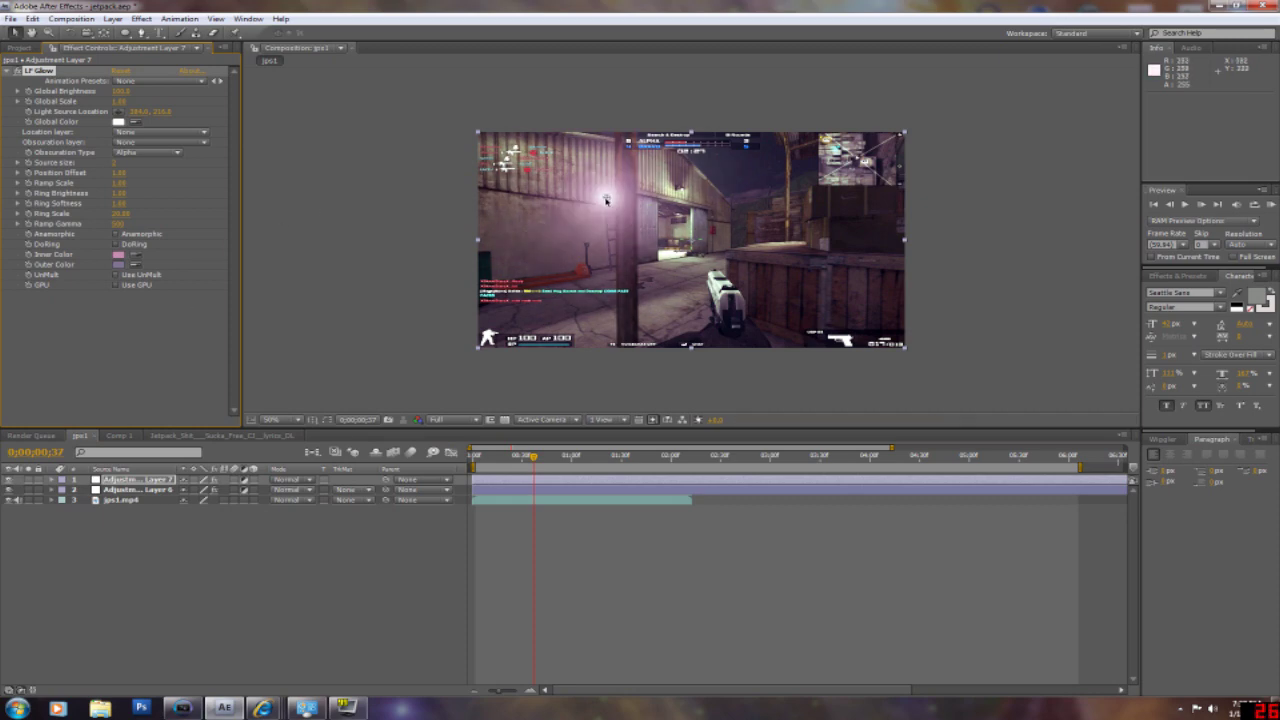
# Move the LF Glow light source to the upper middle, set preview resolution to Third, and return to the start
pyautogui.moveTo(606, 200); pyautogui.dragTo(481, 134)
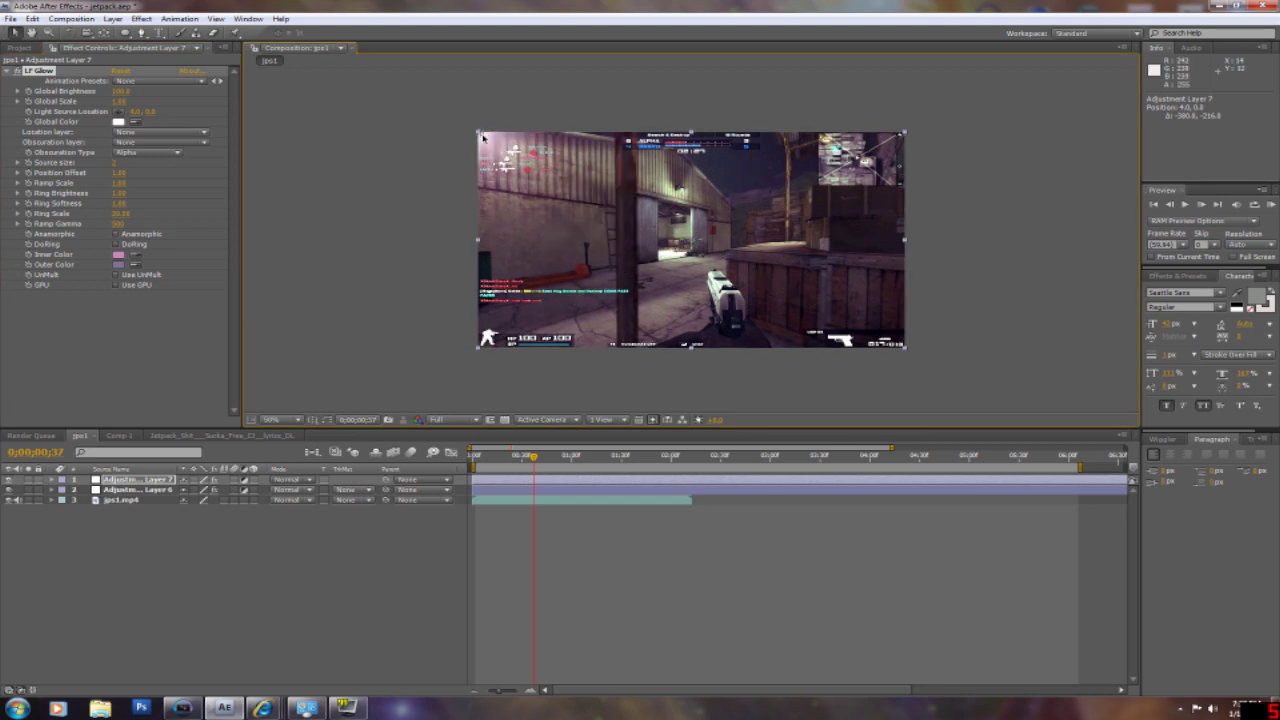
pyautogui.moveTo(482, 137); pyautogui.dragTo(686, 194)
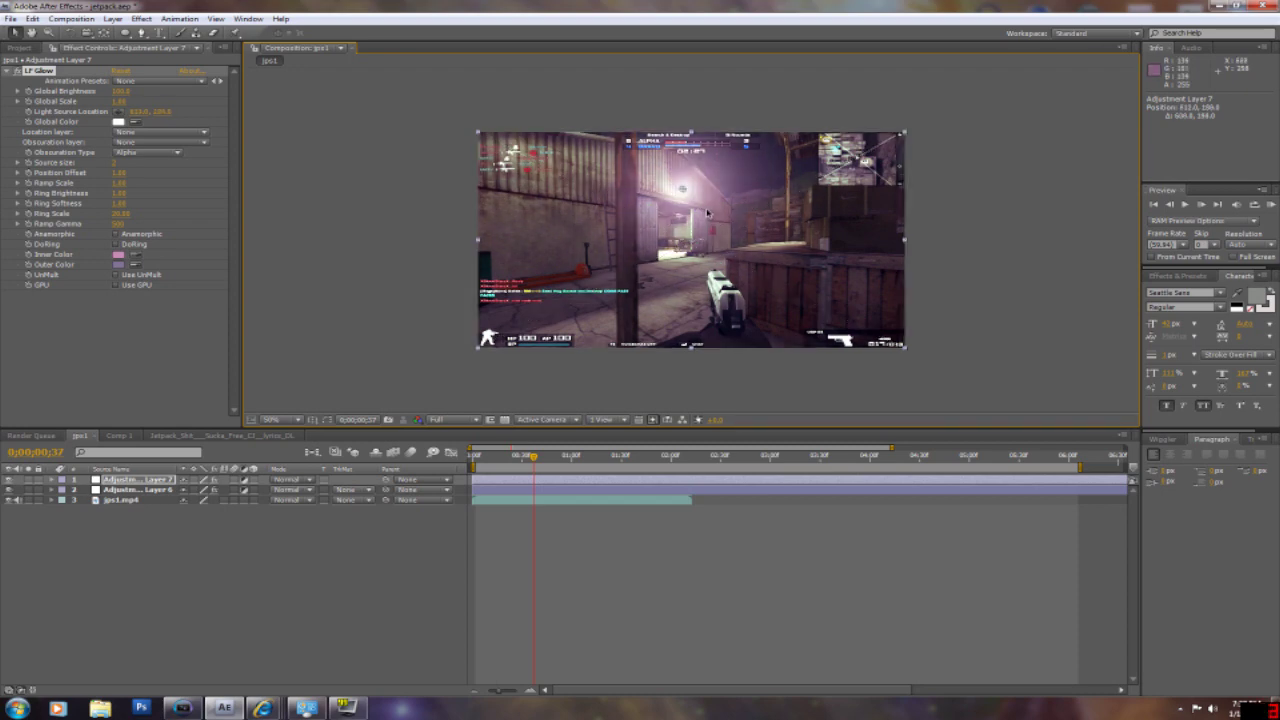
pyautogui.click(460, 420)
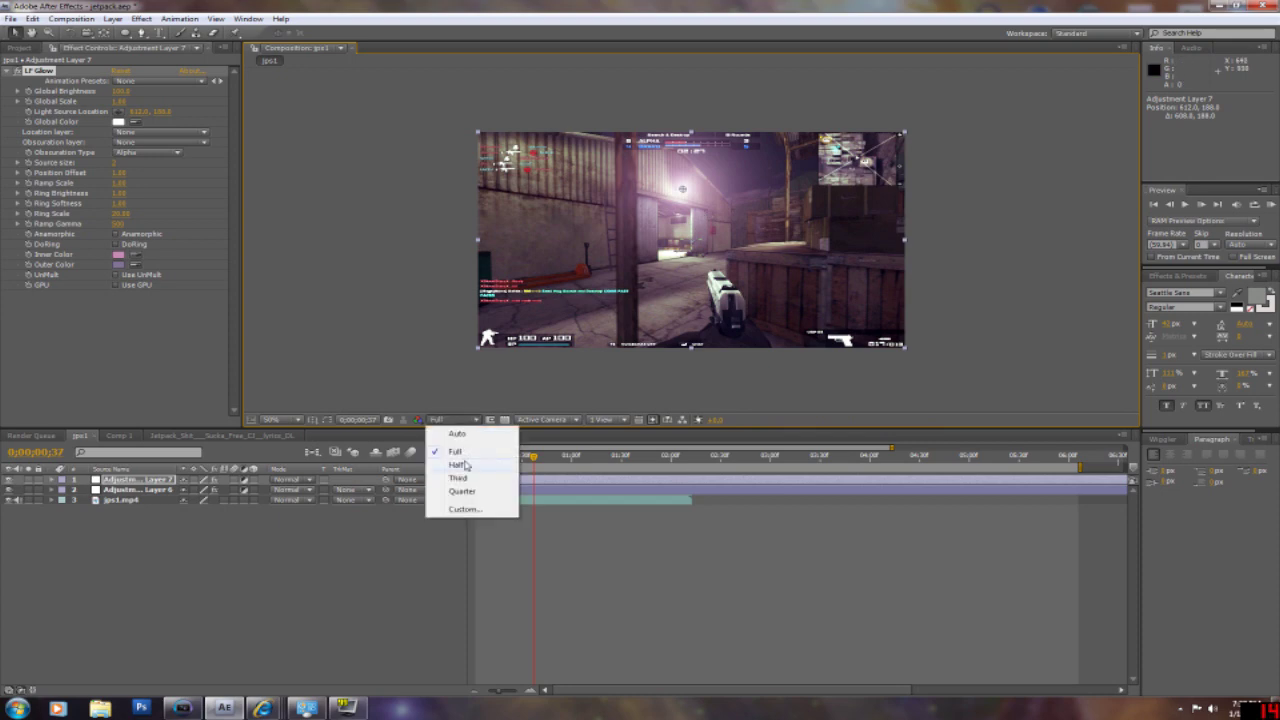
pyautogui.click(462, 477)
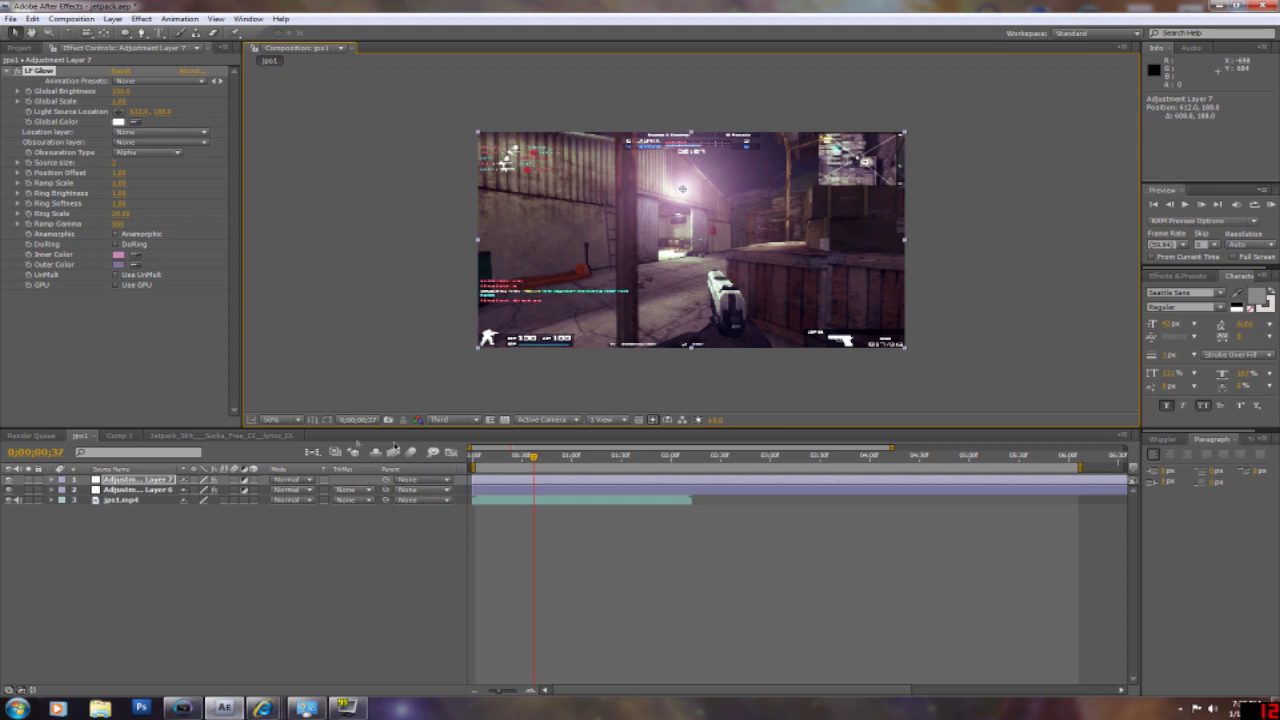
pyautogui.click(476, 456)
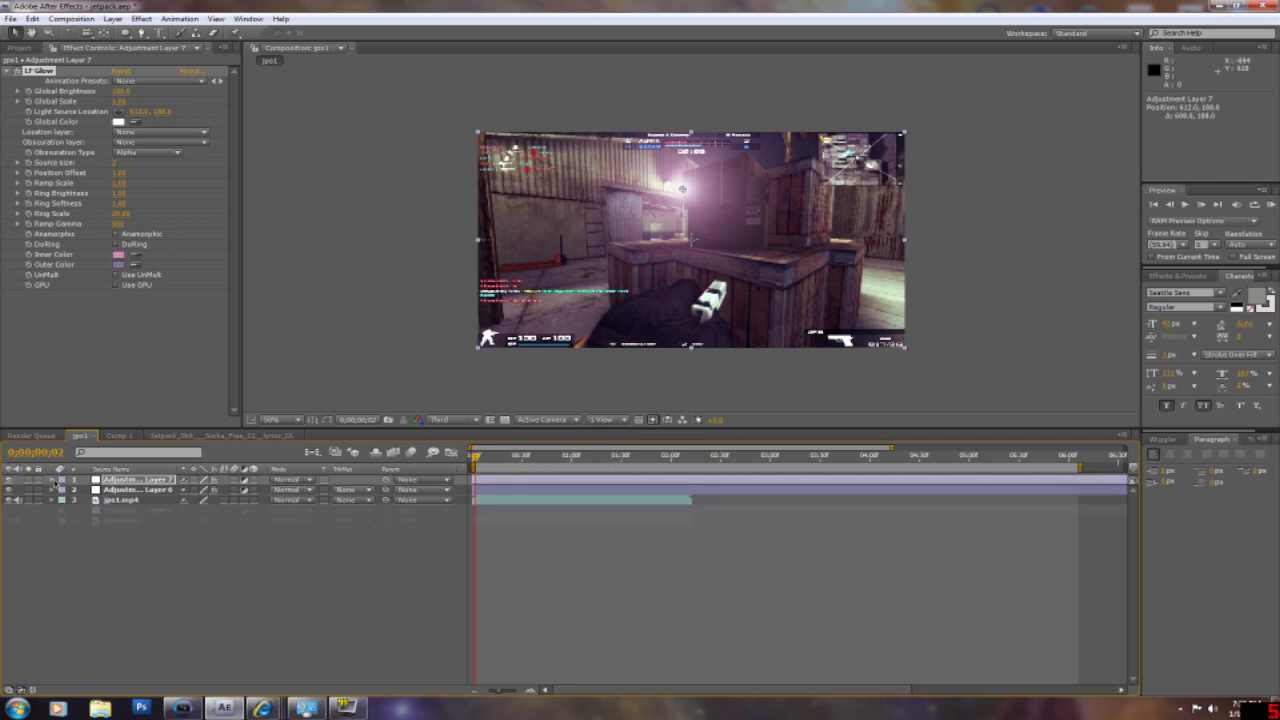
pyautogui.click(53, 480)
# Enable the Light Source Location stopwatch and place the glow point on the lamp
pyautogui.click(63, 490)
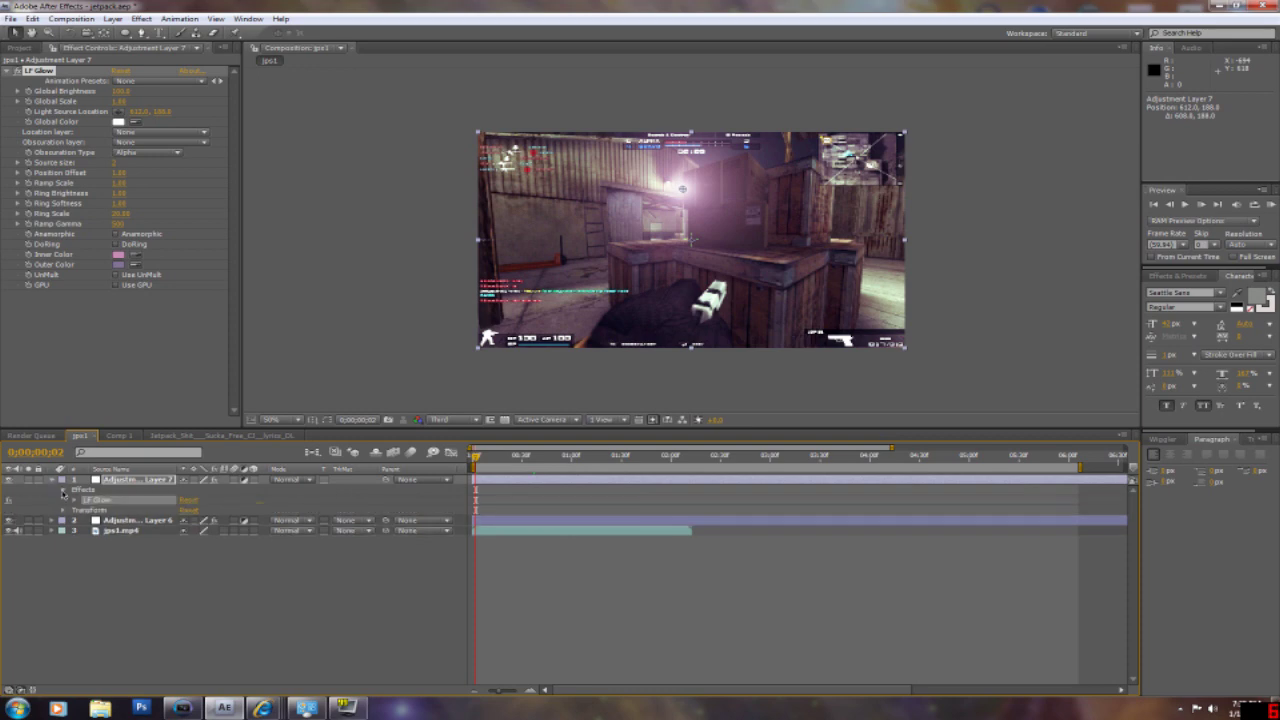
pyautogui.click(77, 501)
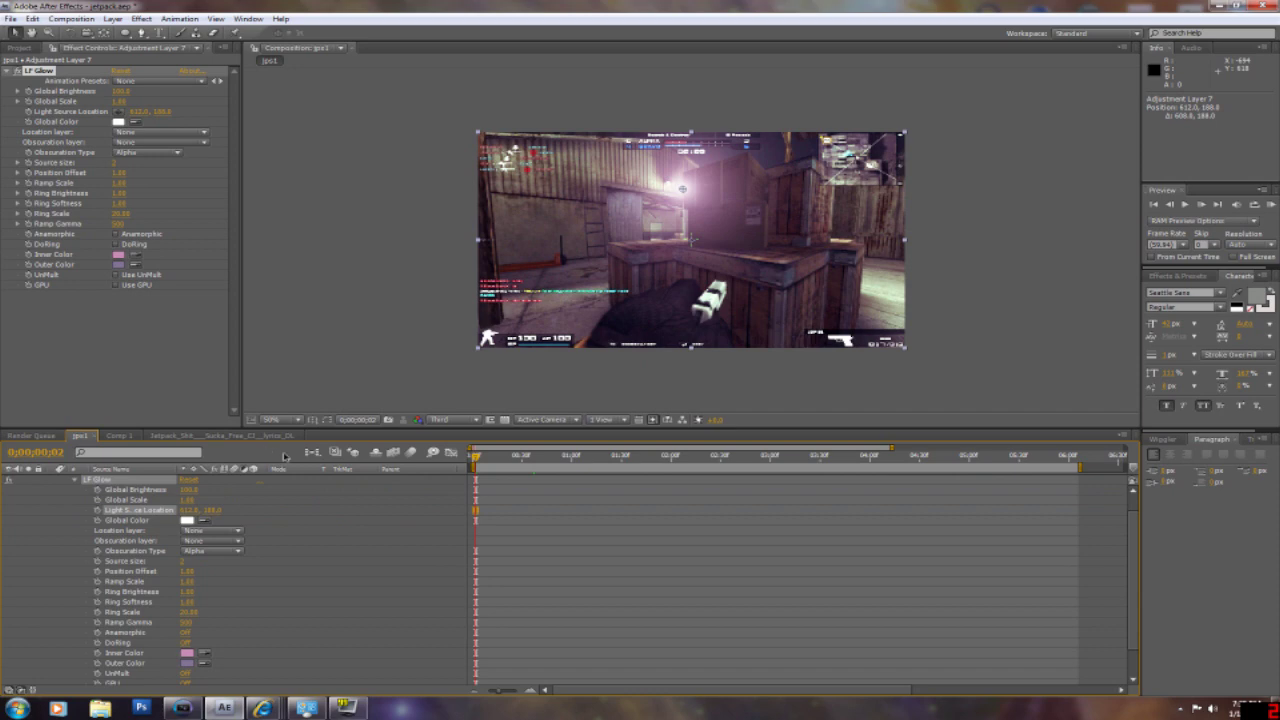
pyautogui.click(97, 511)
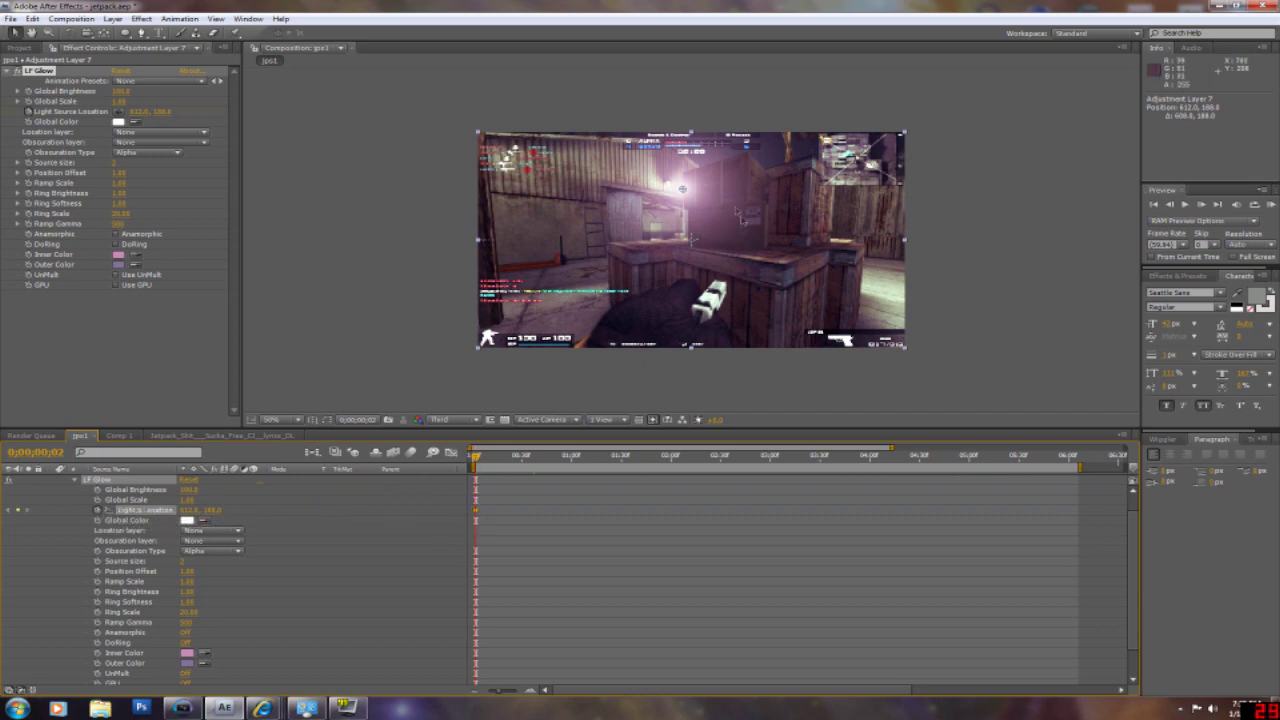
pyautogui.moveTo(685, 197); pyautogui.dragTo(667, 185)
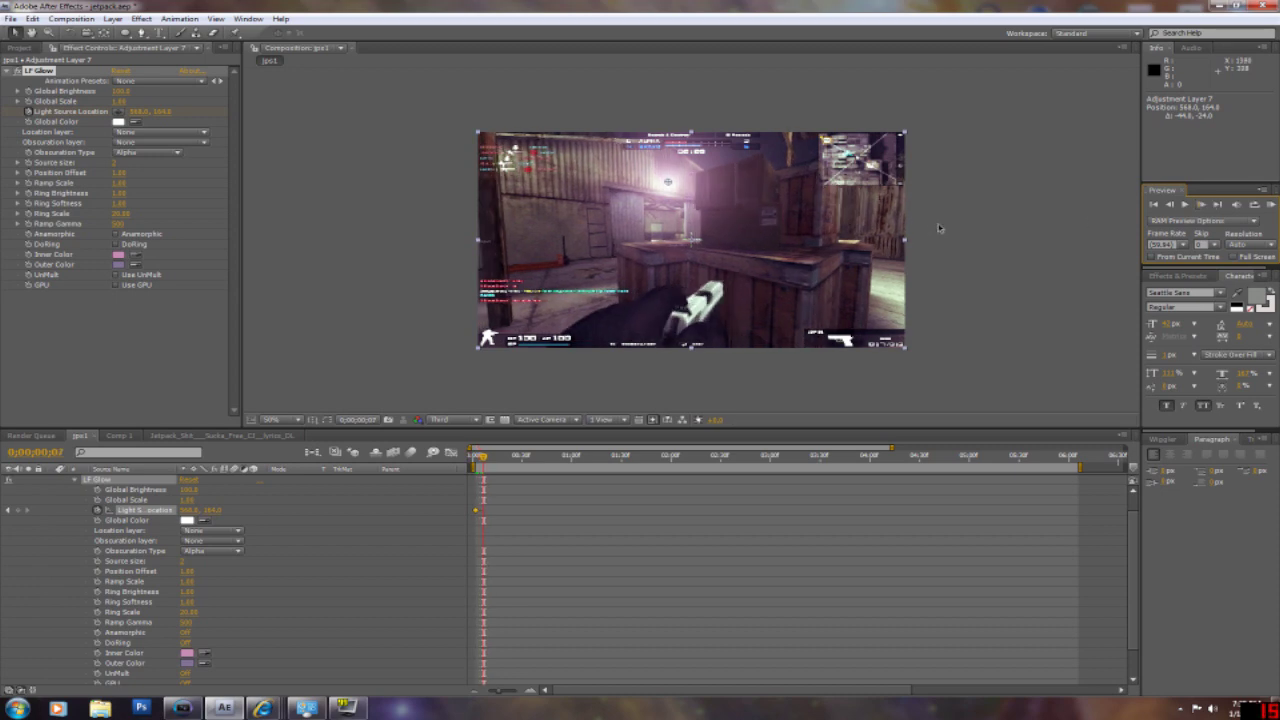
pyautogui.click(670, 185)
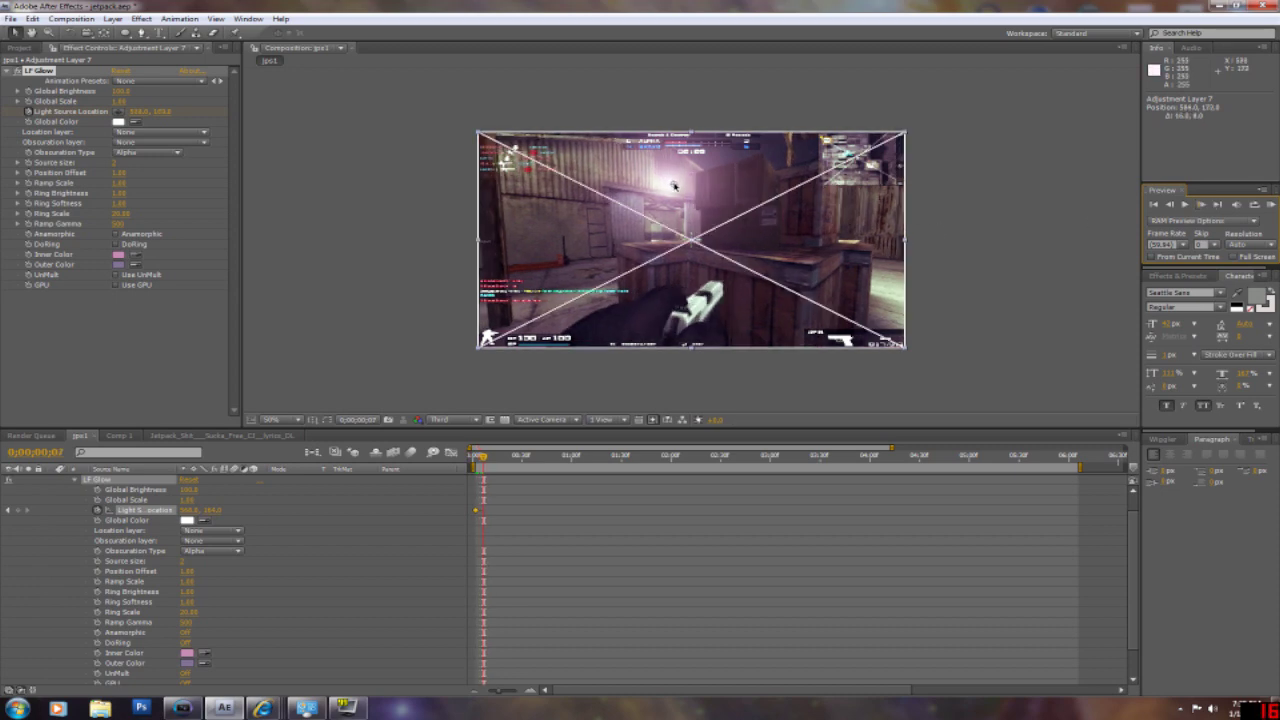
pyautogui.moveTo(674, 186); pyautogui.dragTo(670, 183)
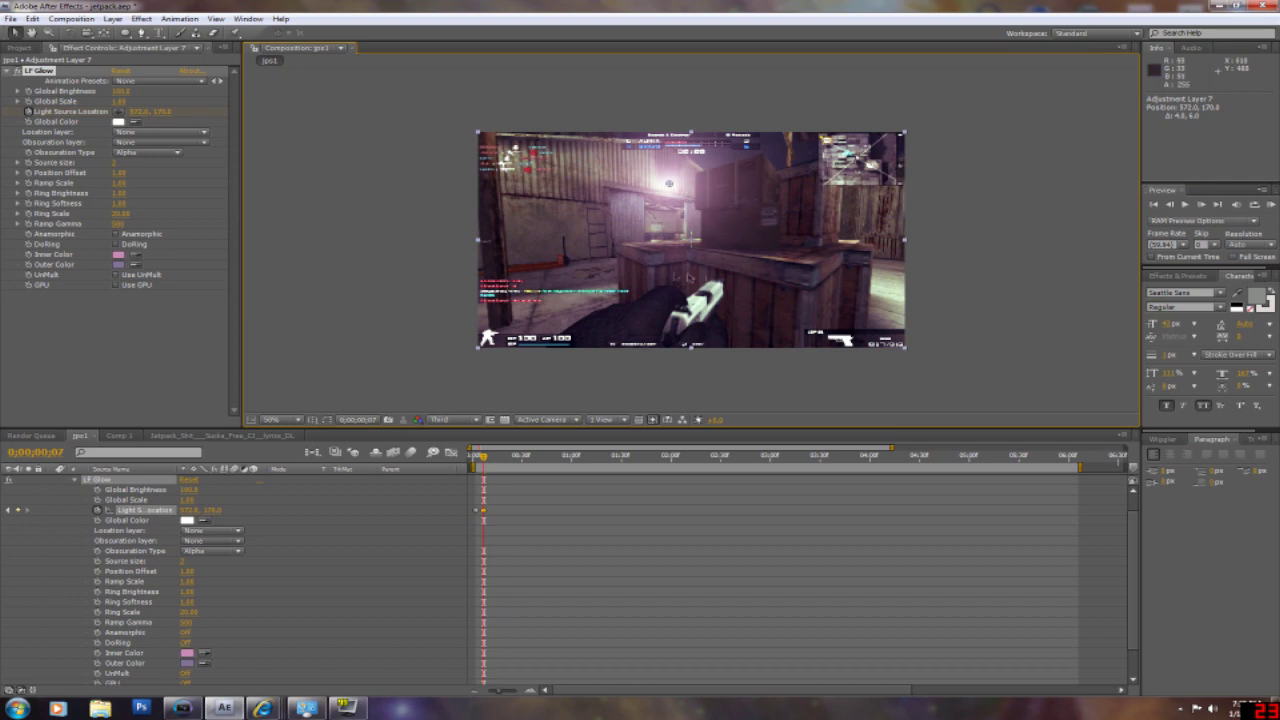
# Step ahead to frame 11 and reposition the light source to add another keyframe
pyautogui.click(1203, 204)
pyautogui.click(1203, 204)
pyautogui.click(1203, 204)
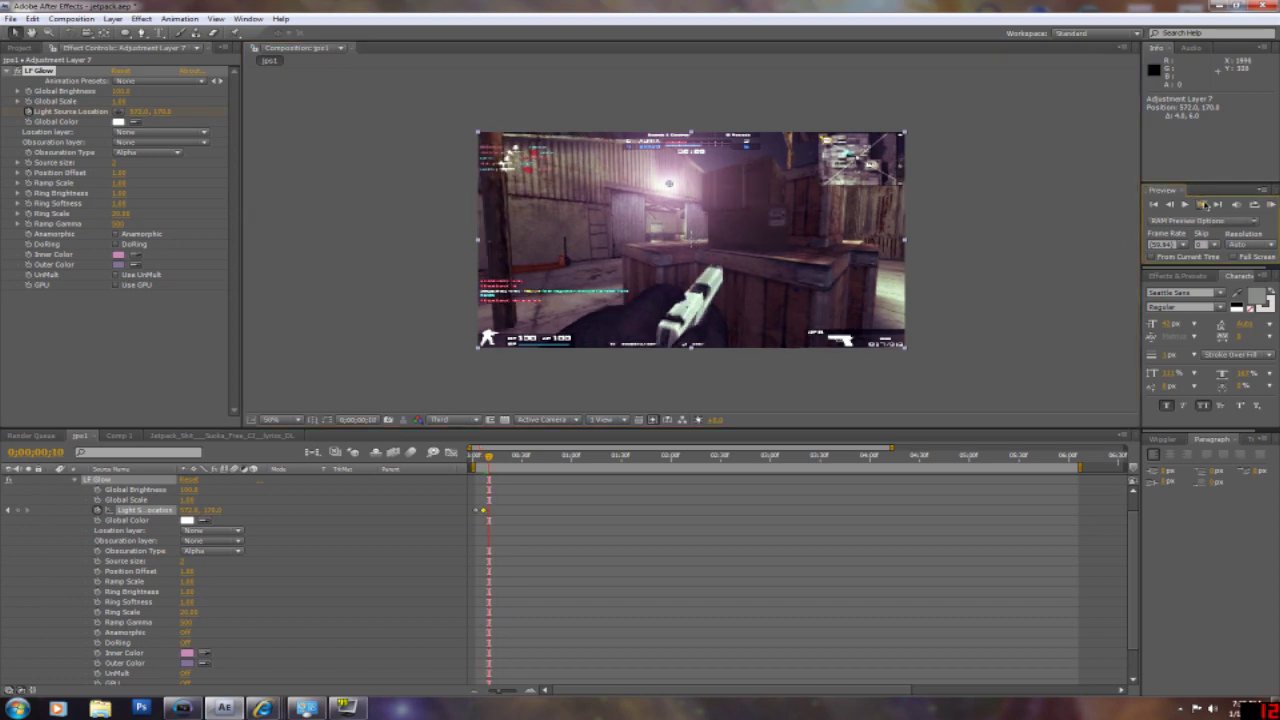
pyautogui.click(1203, 204)
pyautogui.click(670, 188)
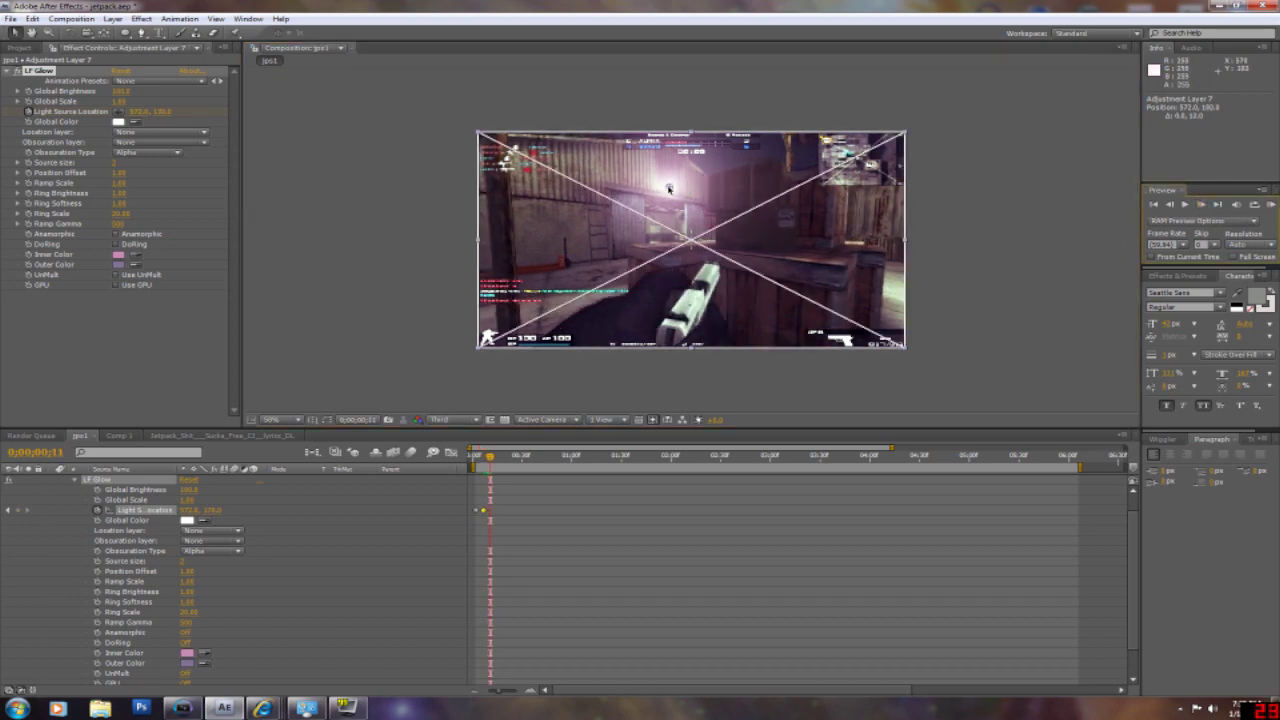
pyautogui.moveTo(669, 188); pyautogui.dragTo(669, 186)
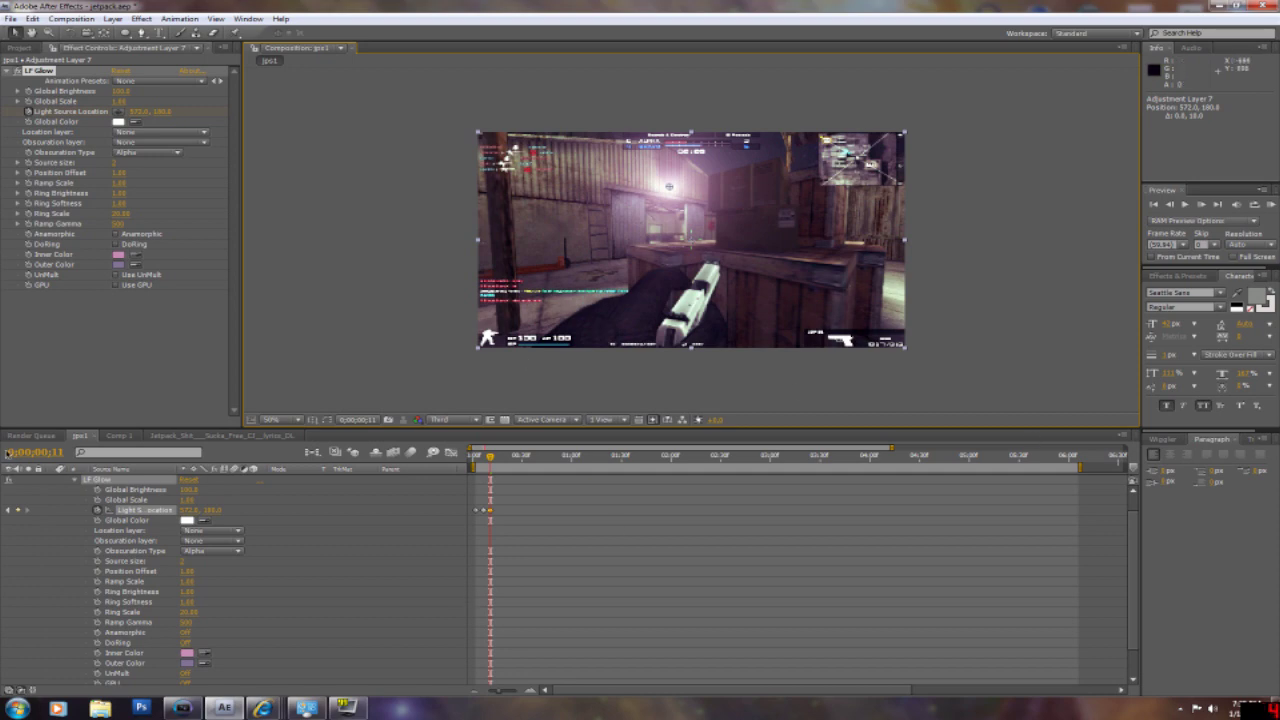
pyautogui.click(75, 479)
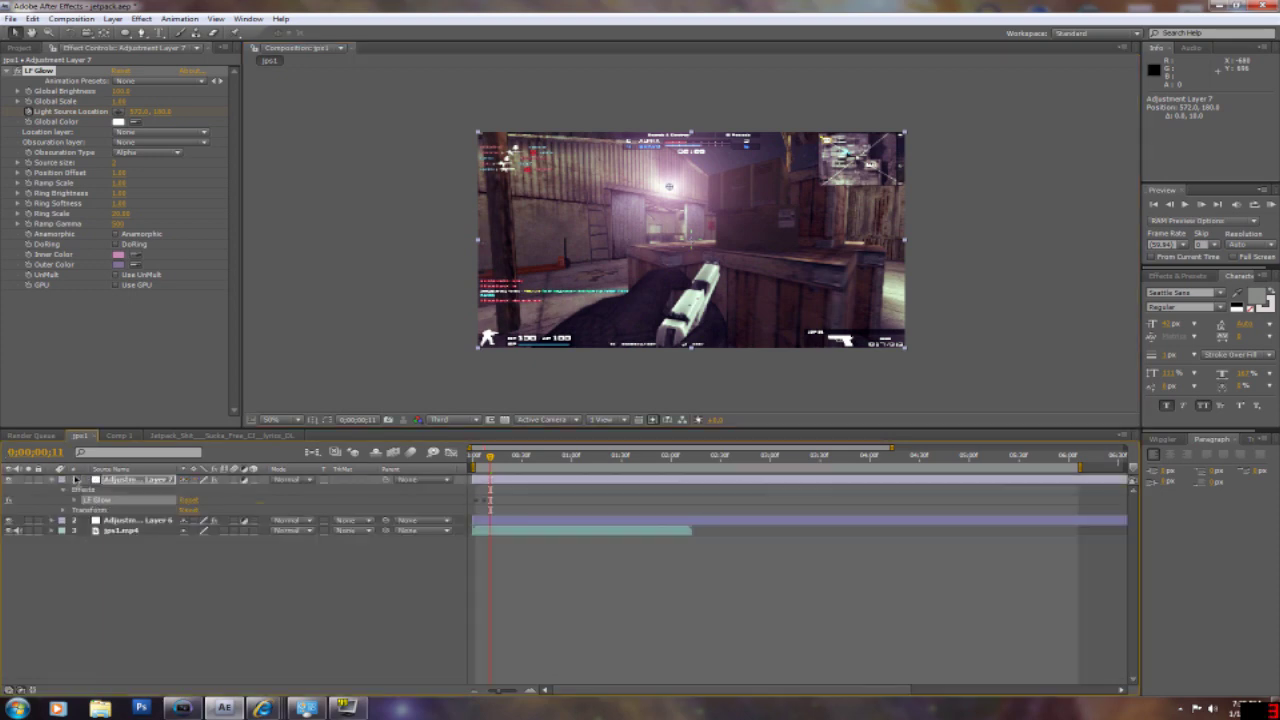
# Collapse the glow layer's properties and add a new Adjustment Layer 8
pyautogui.click(57, 481)
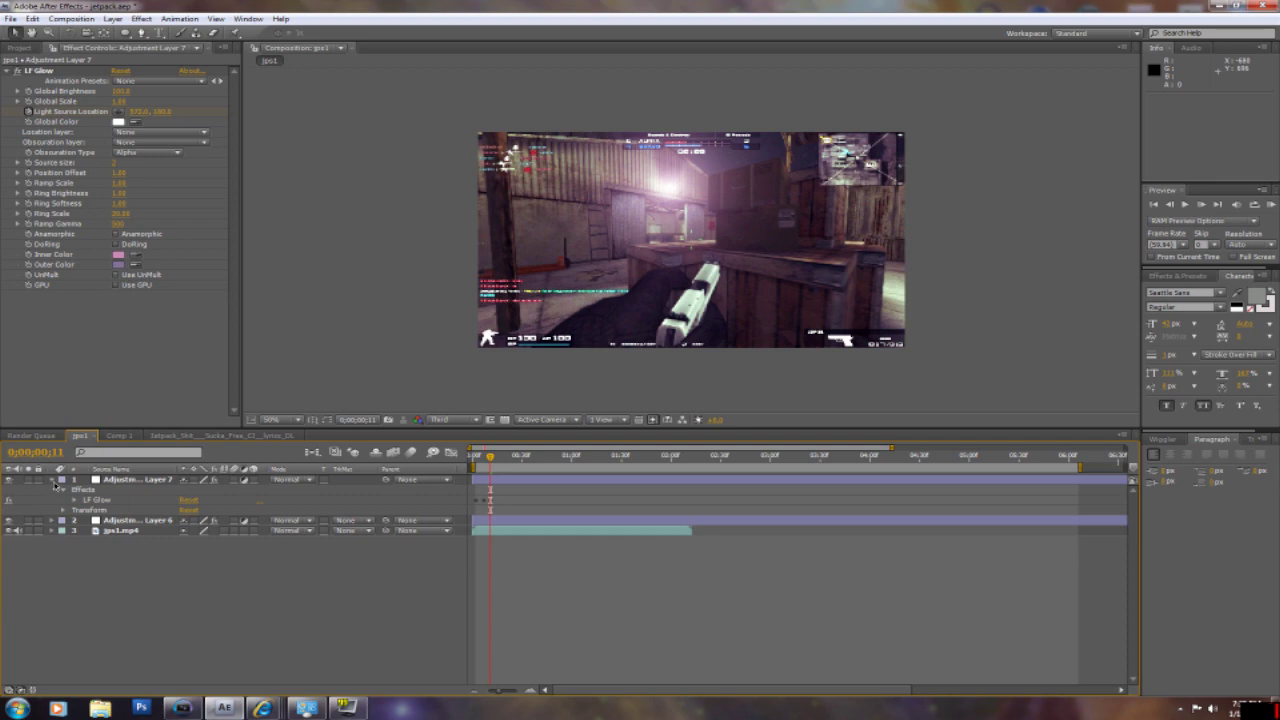
pyautogui.click(53, 482)
pyautogui.rightClick(124, 539)
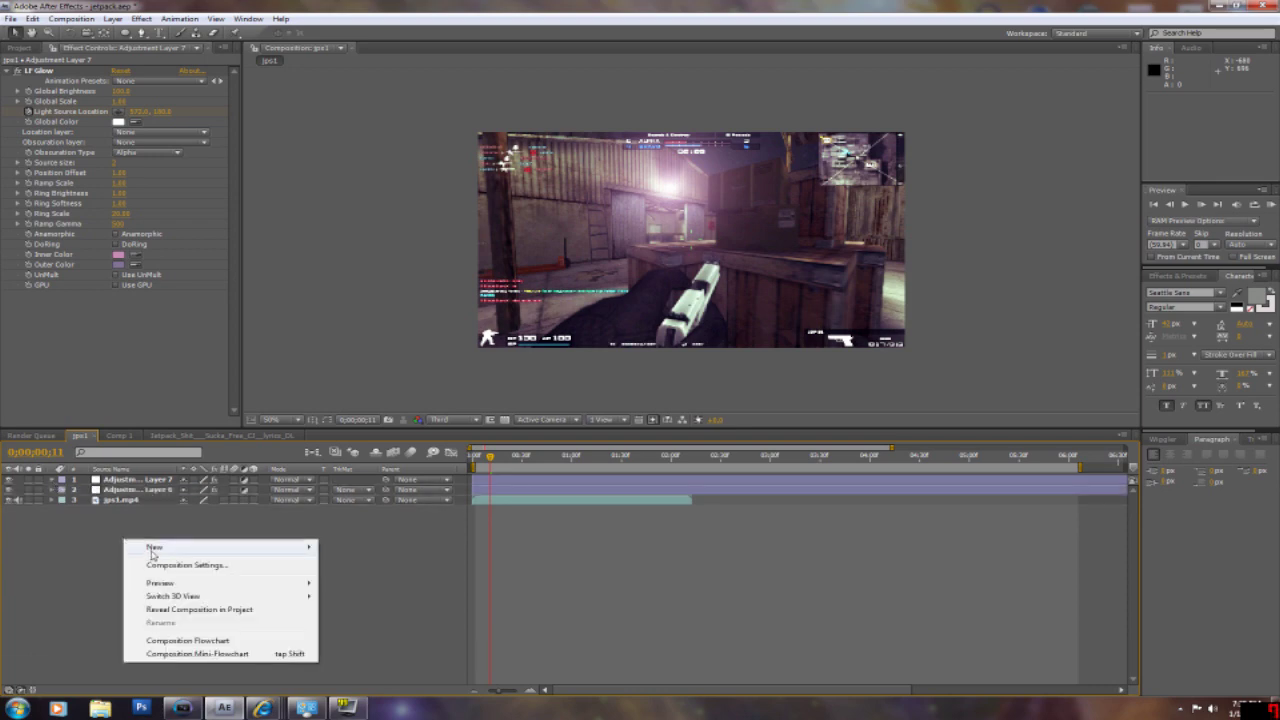
pyautogui.moveTo(180, 550)
pyautogui.click(368, 644)
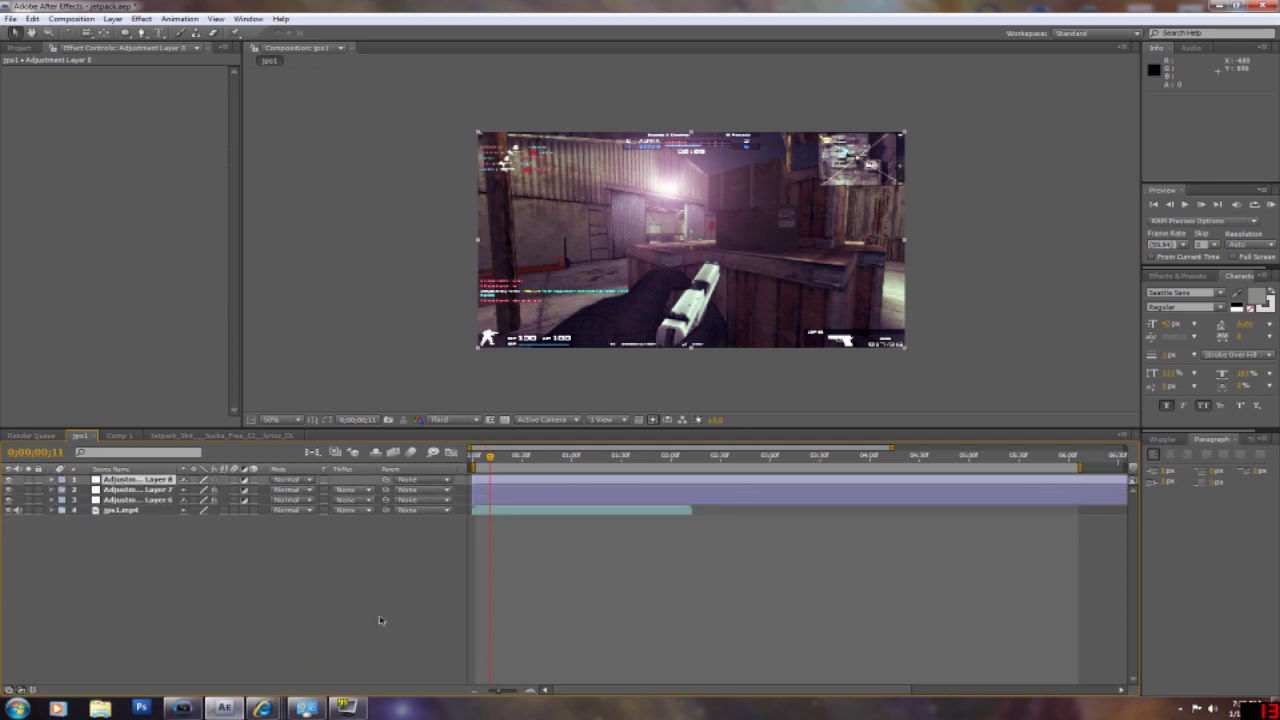
# Apply Video Copilot Twitch to Adjustment Layer 8 with the Light flicker enabled
pyautogui.click(141, 19)
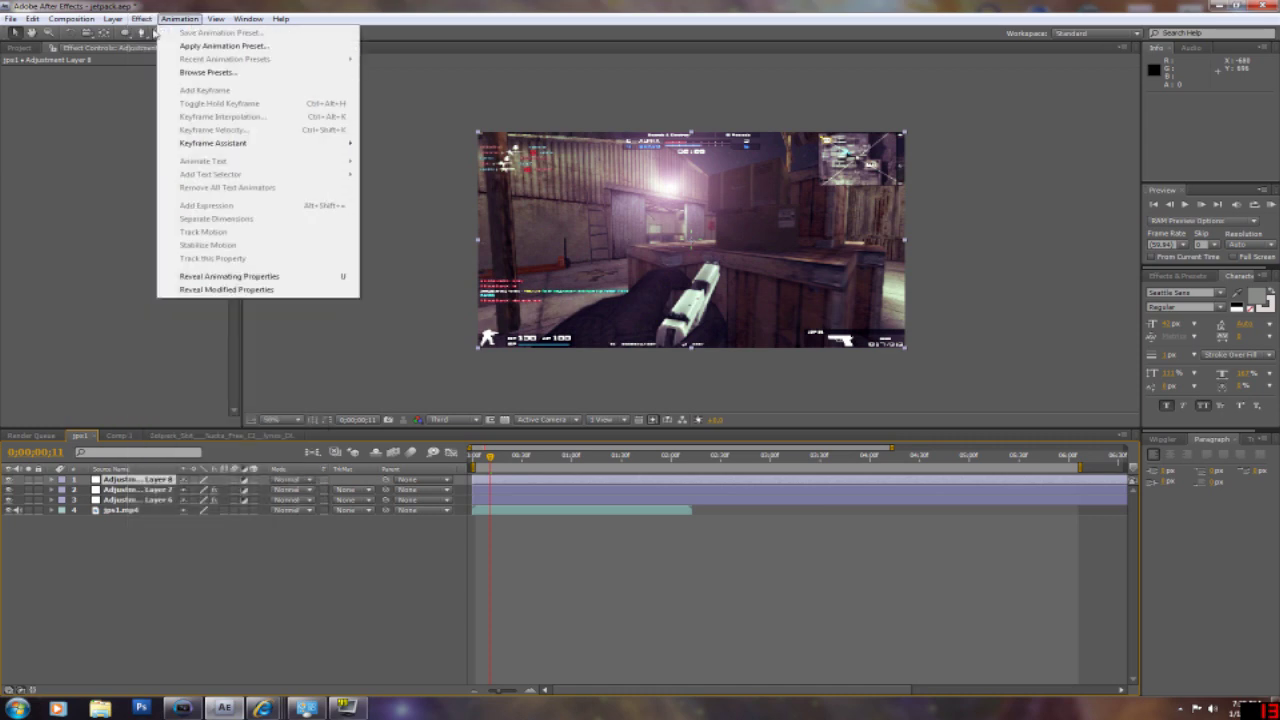
pyautogui.moveTo(228, 527)
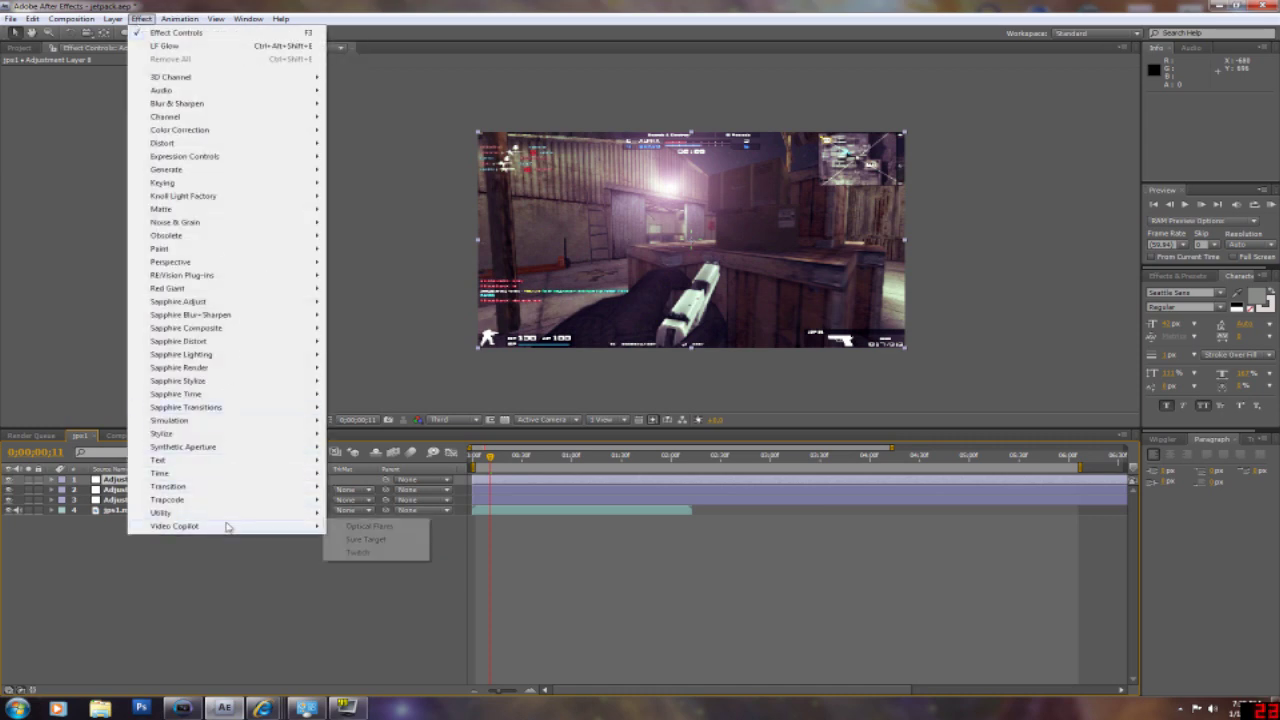
pyautogui.click(362, 552)
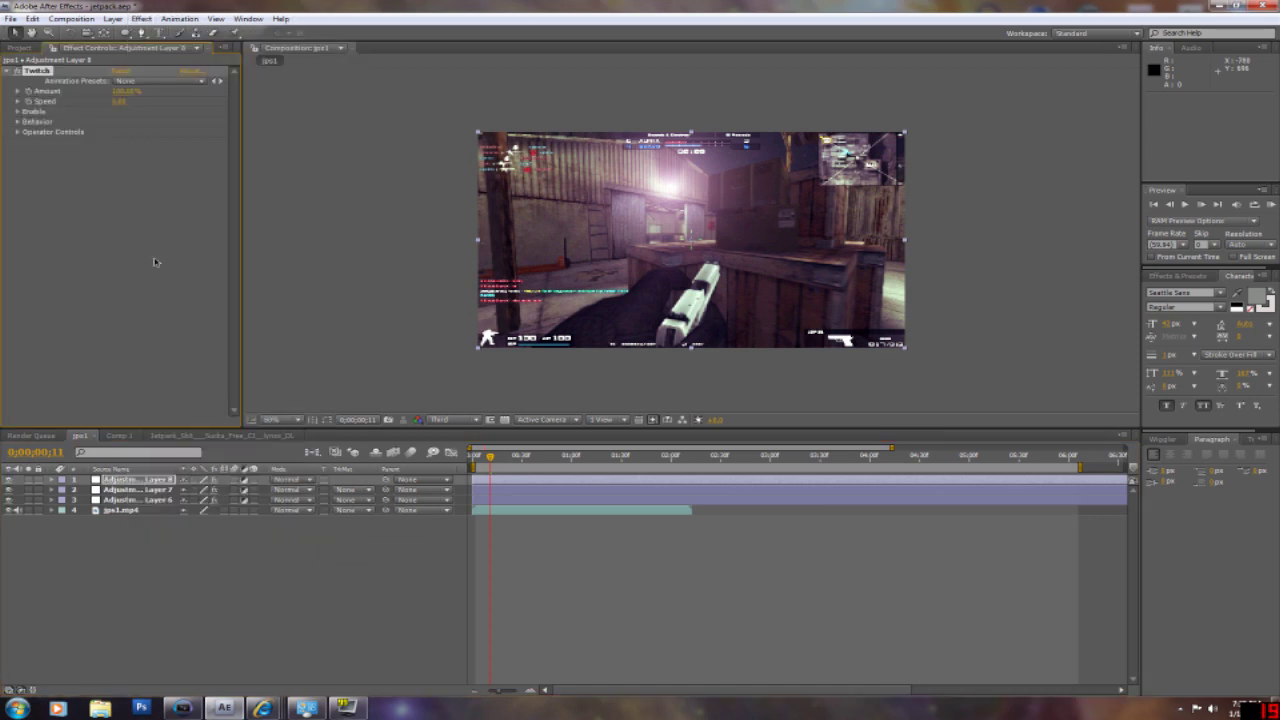
pyautogui.click(18, 111)
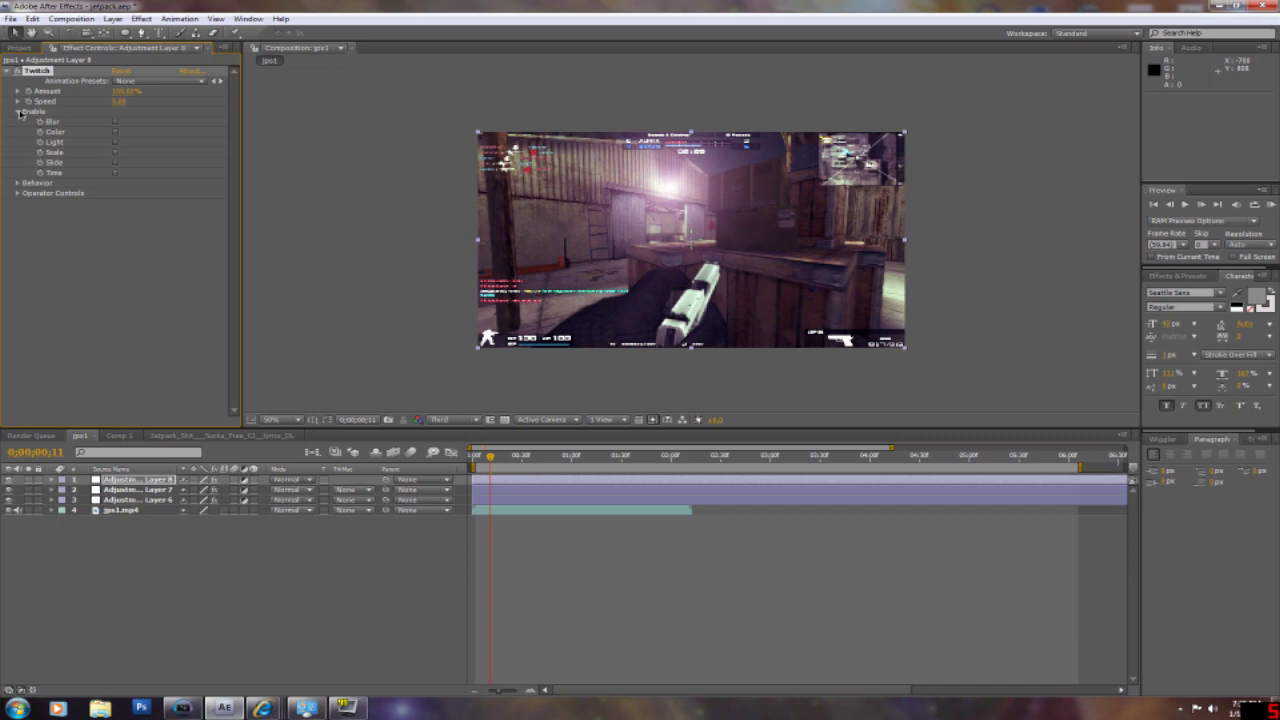
pyautogui.click(116, 143)
# Set Twitch Light Amount to about 12.55% and Light Twitches to about 2.5, then preview
pyautogui.click(17, 193)
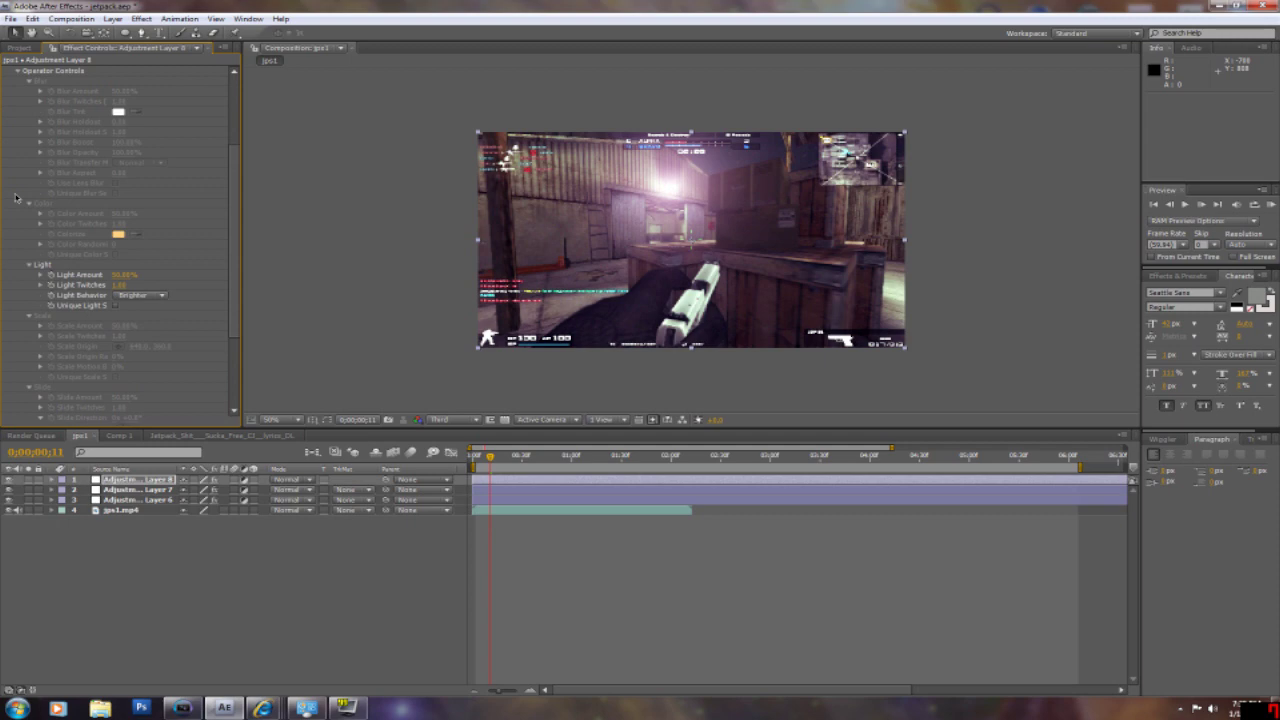
pyautogui.click(122, 275)
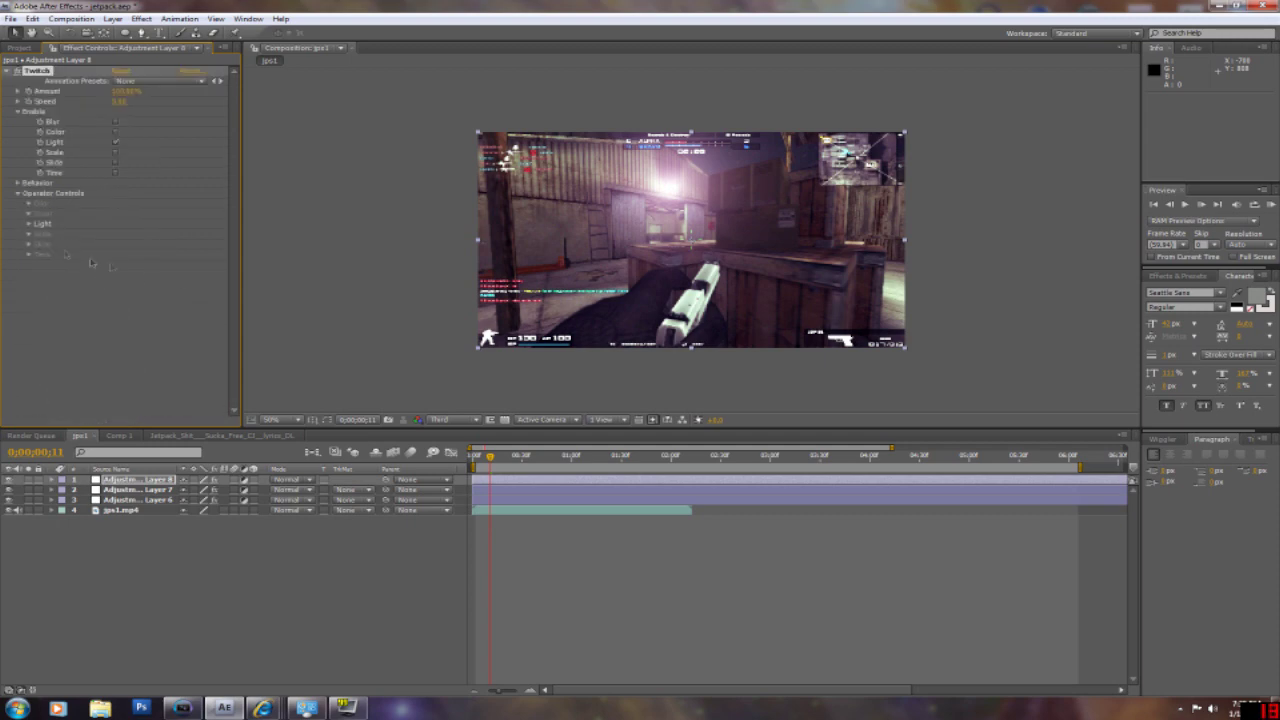
pyautogui.click(29, 224)
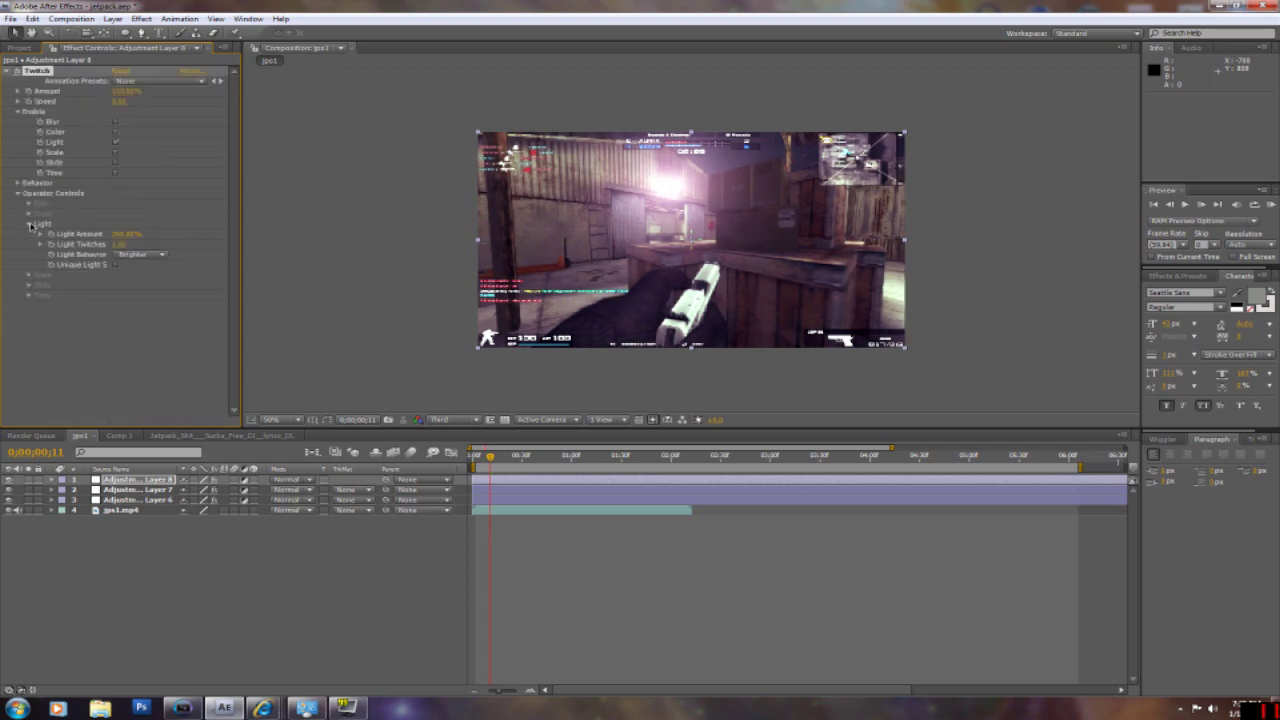
pyautogui.moveTo(127, 236); pyautogui.dragTo(88, 240)
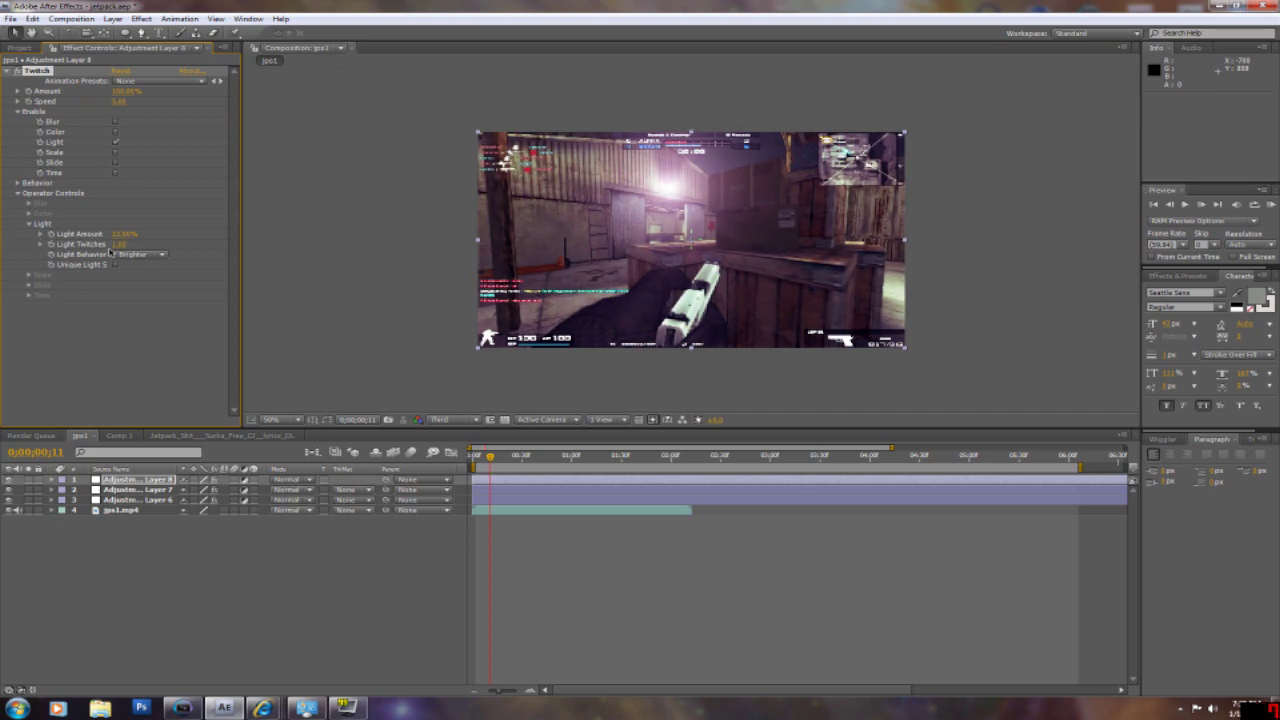
pyautogui.moveTo(117, 244); pyautogui.dragTo(151, 248)
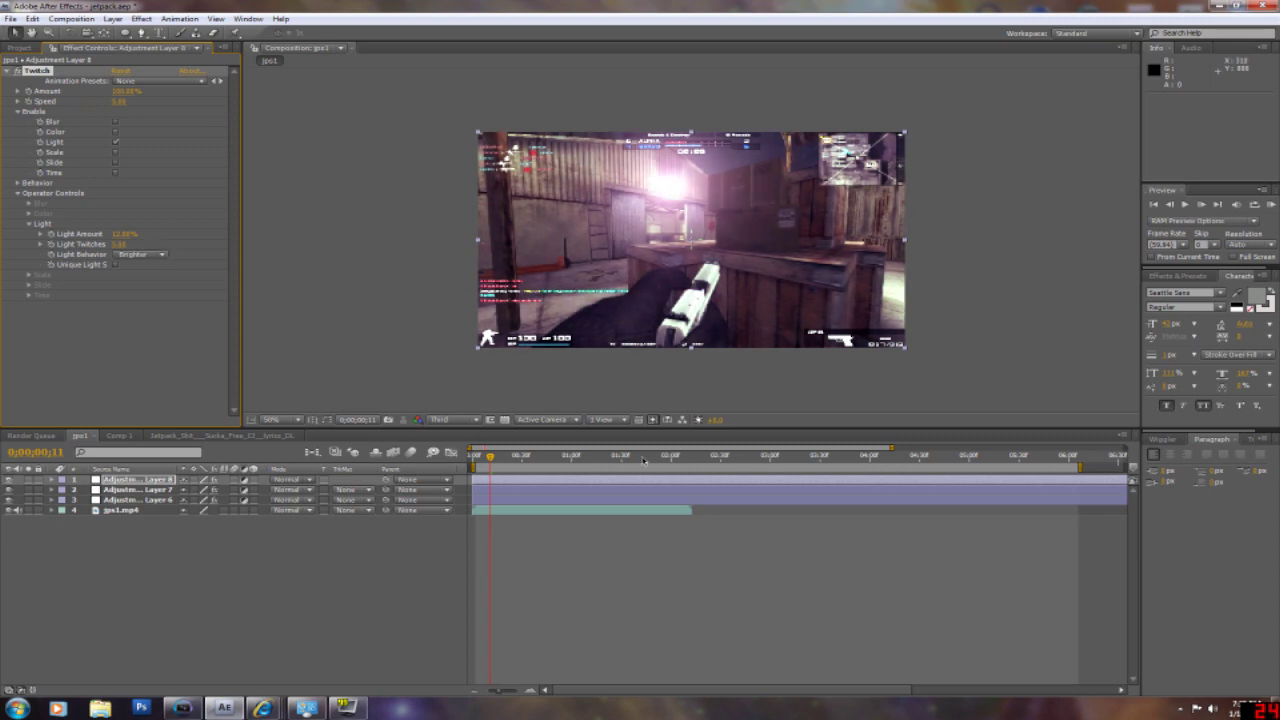
pyautogui.press('space')
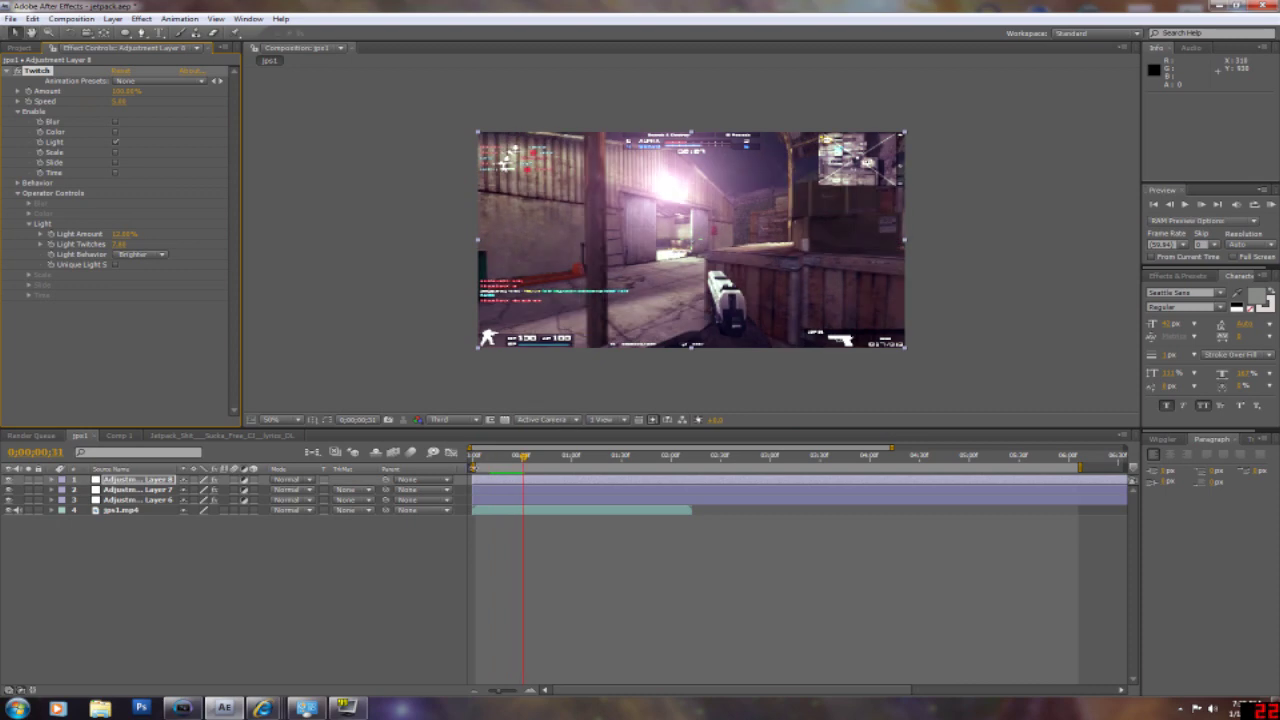
# Add another new adjustment layer, Adjustment Layer 9
pyautogui.rightClick(230, 548)
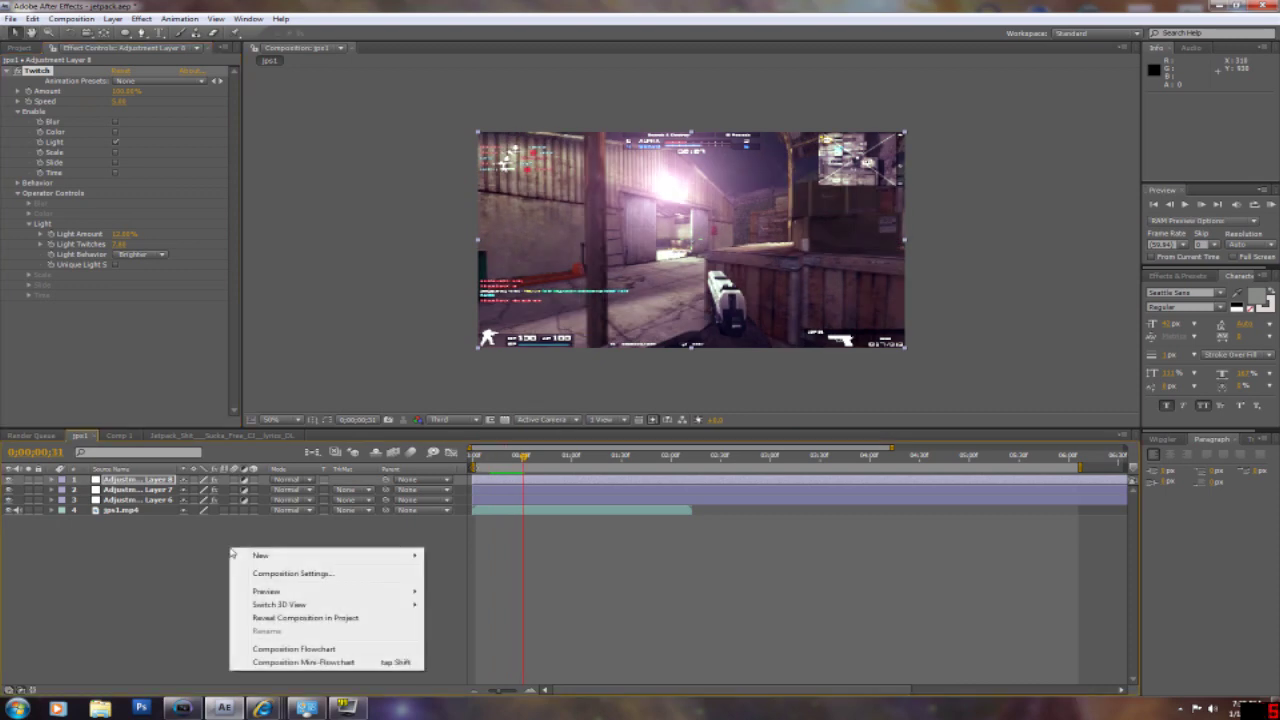
pyautogui.moveTo(354, 558)
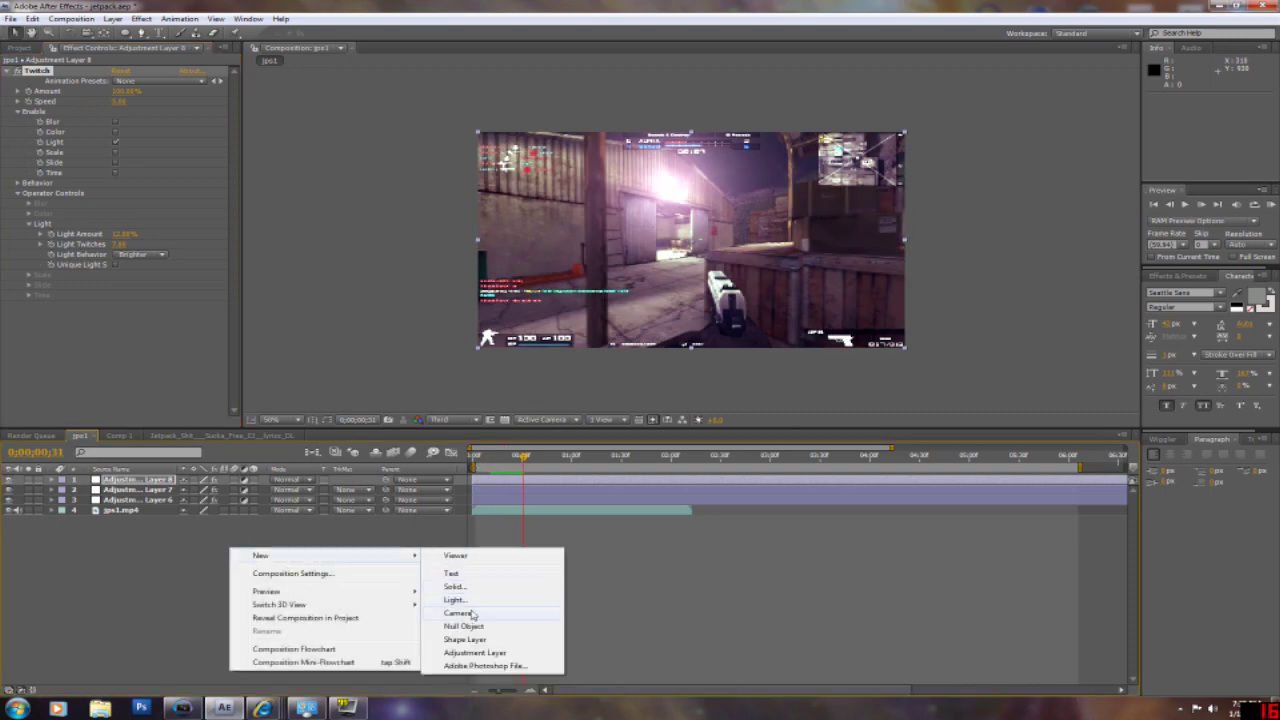
pyautogui.click(475, 652)
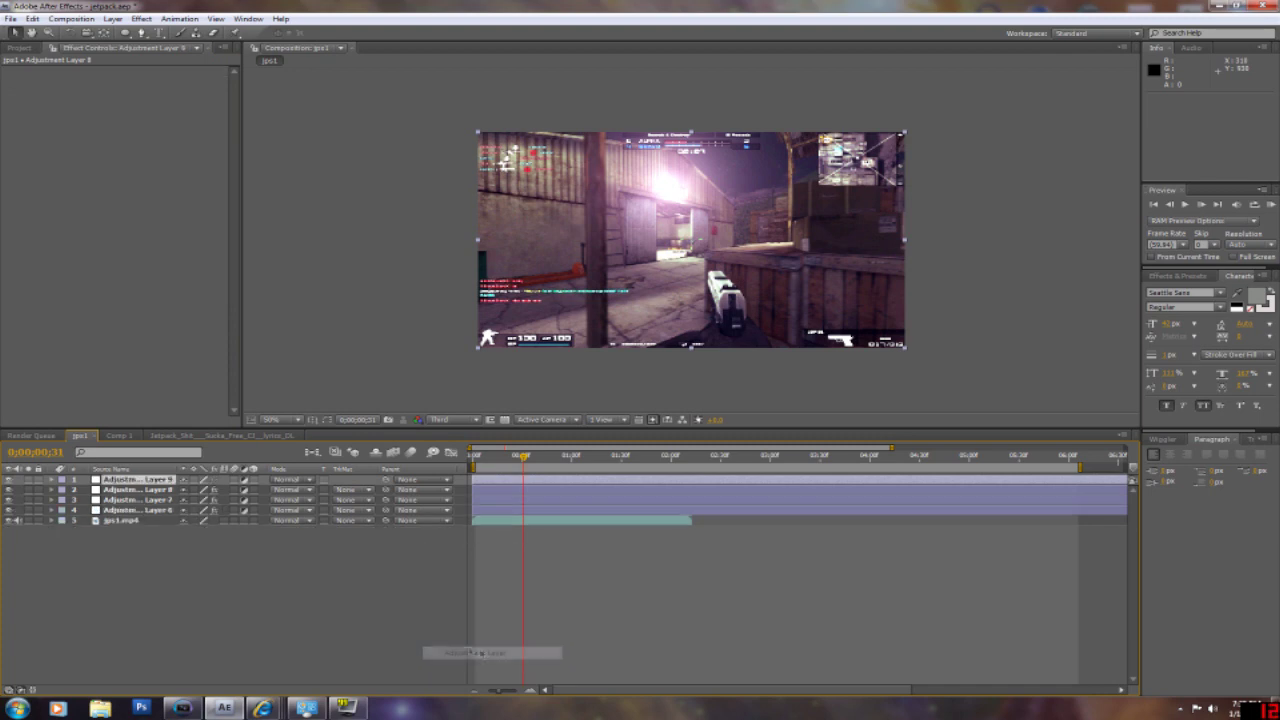
# Apply Optical Flares to Adjustment Layer 9 with Render Mode set to Over Original
pyautogui.click(153, 20)
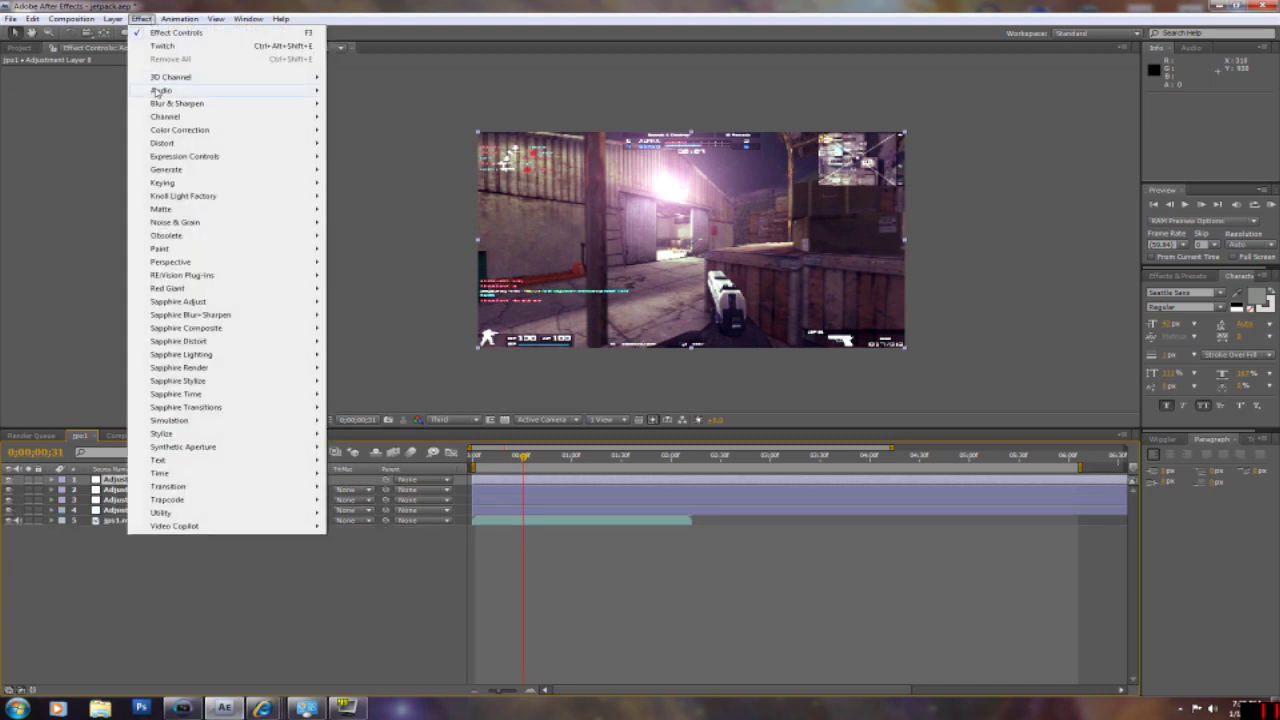
pyautogui.moveTo(220, 528)
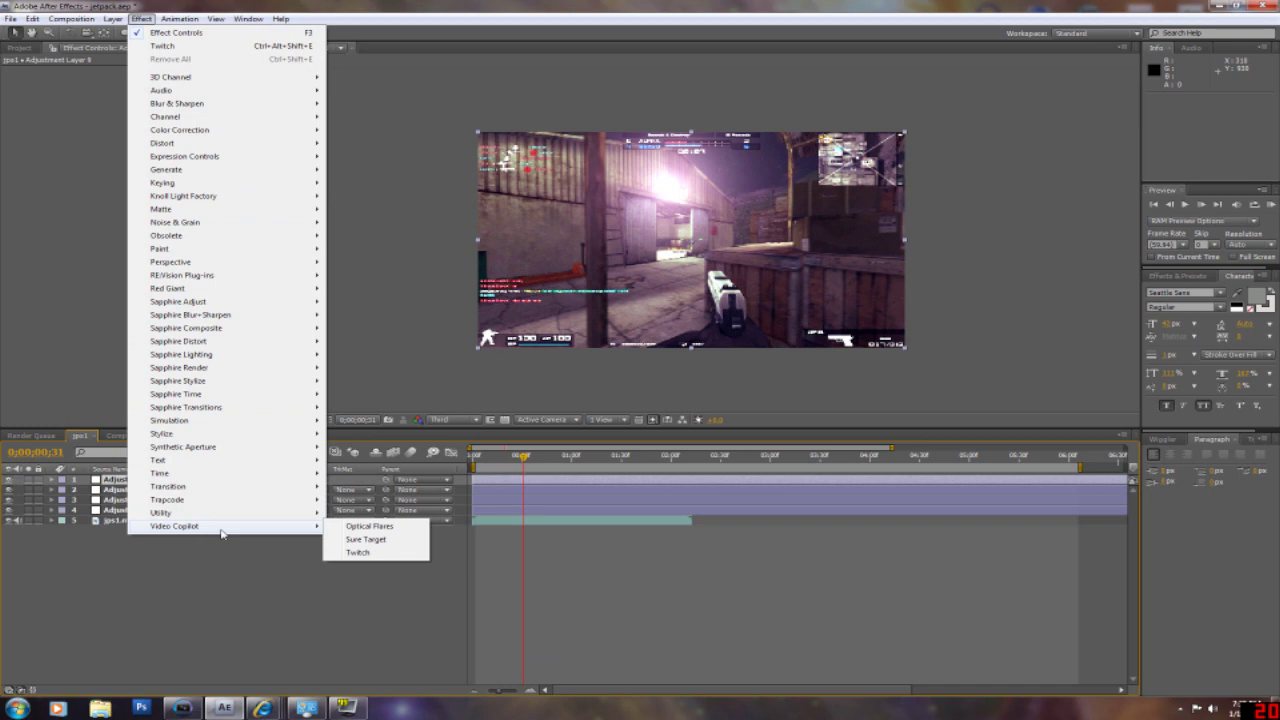
pyautogui.click(368, 526)
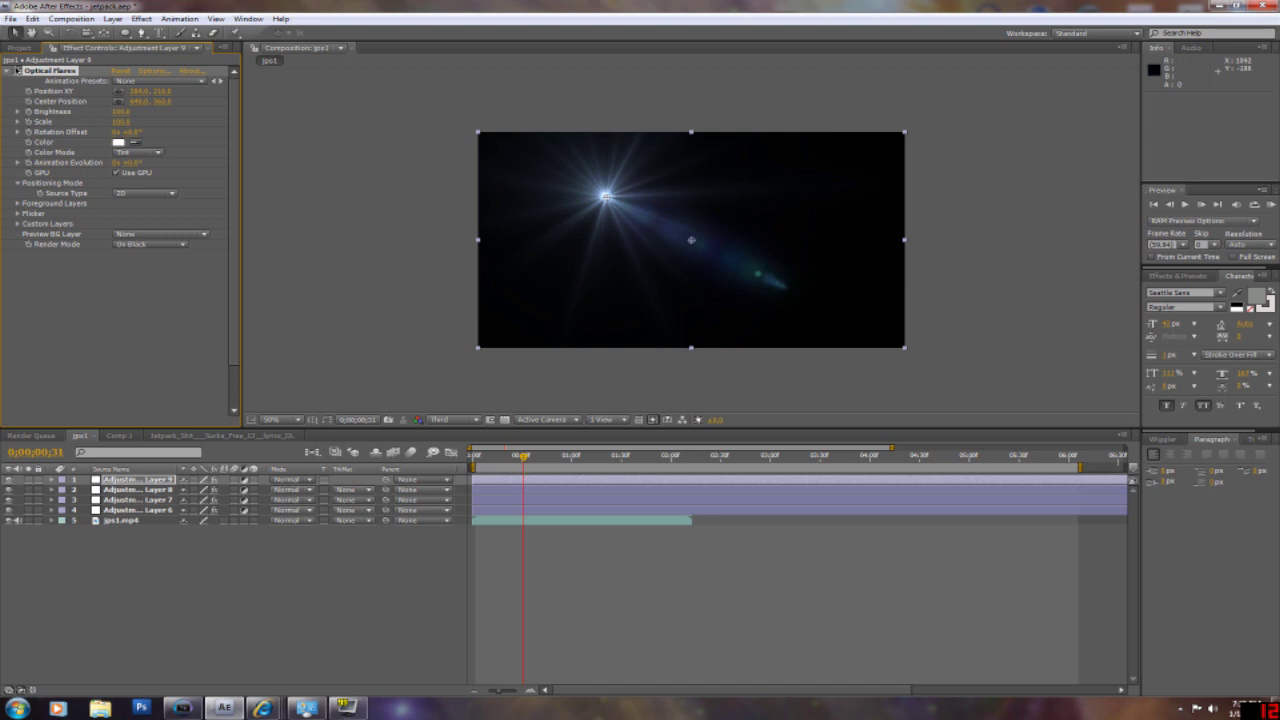
pyautogui.click(165, 80)
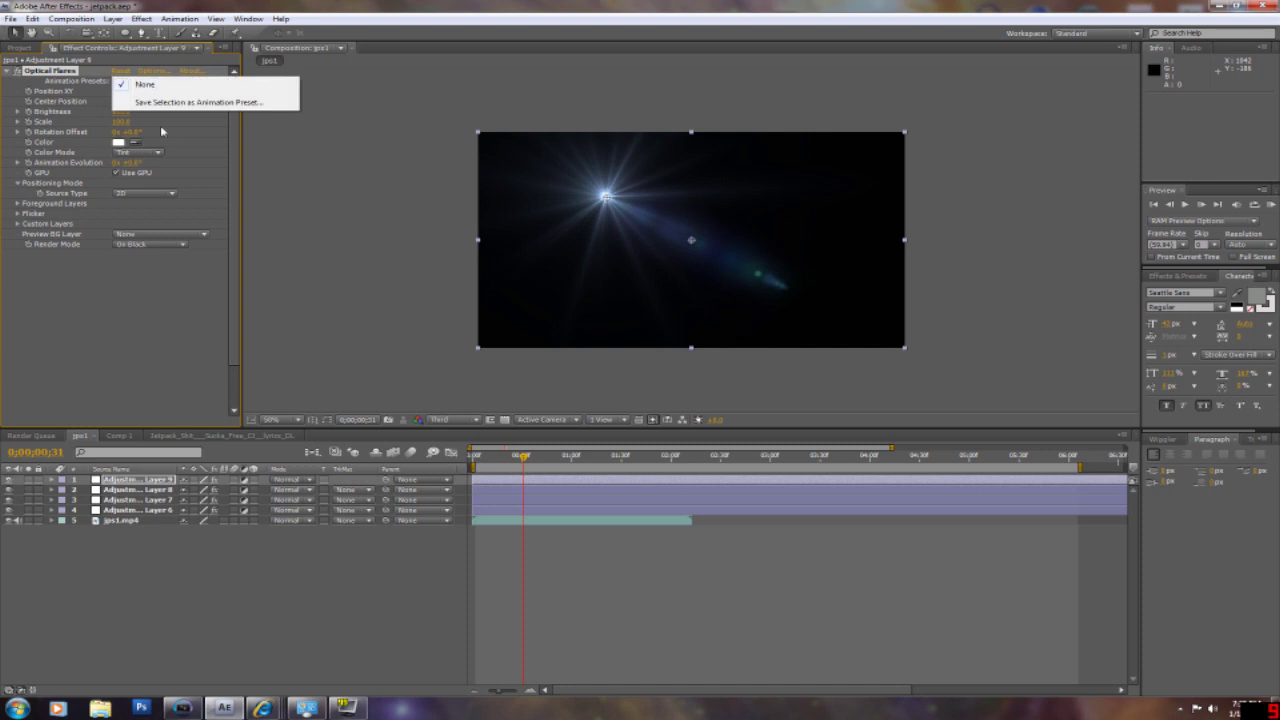
pyautogui.click(150, 244)
pyautogui.click(150, 244)
pyautogui.click(155, 272)
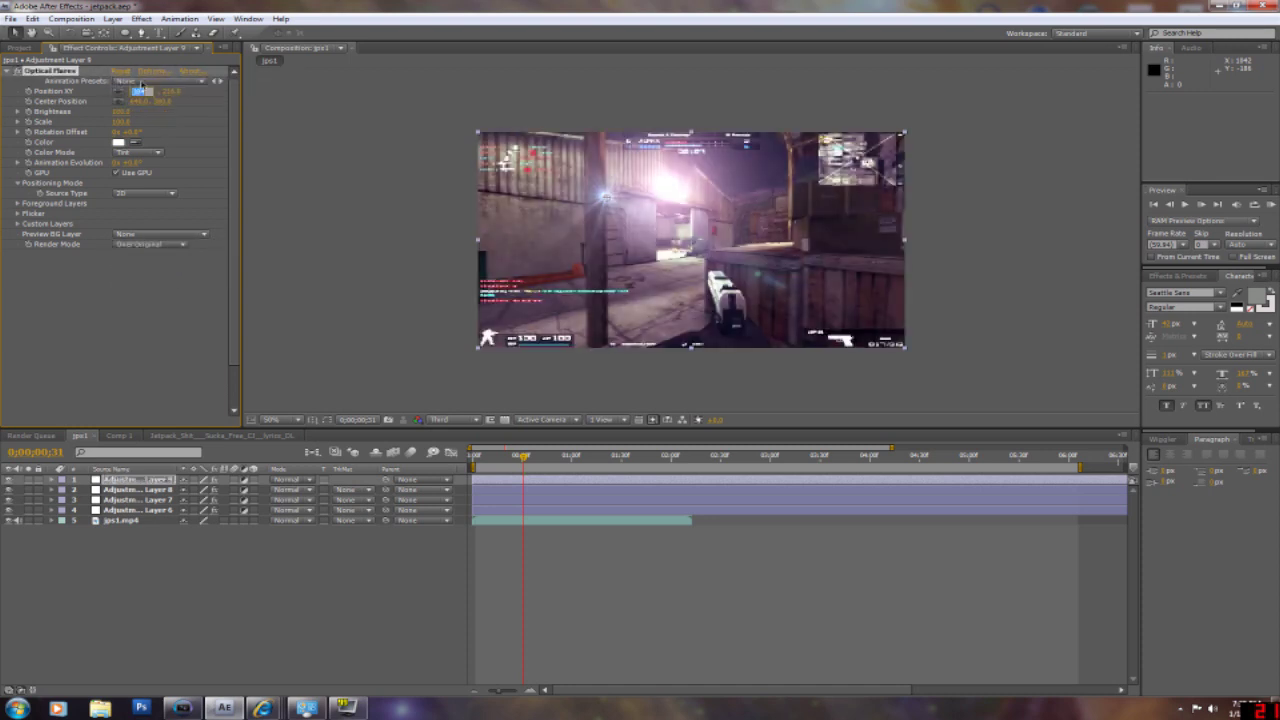
# In Optical Flares Options, set the lens Texture Image to Dag
pyautogui.click(149, 72)
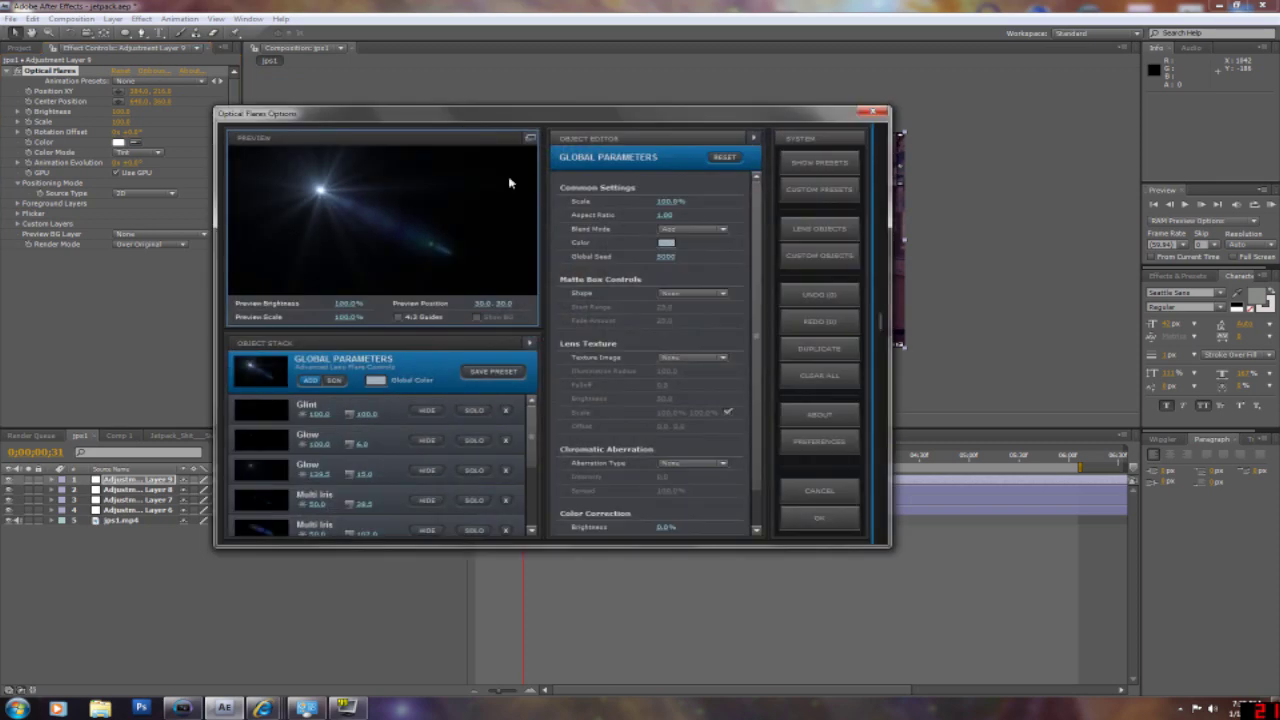
pyautogui.click(700, 357)
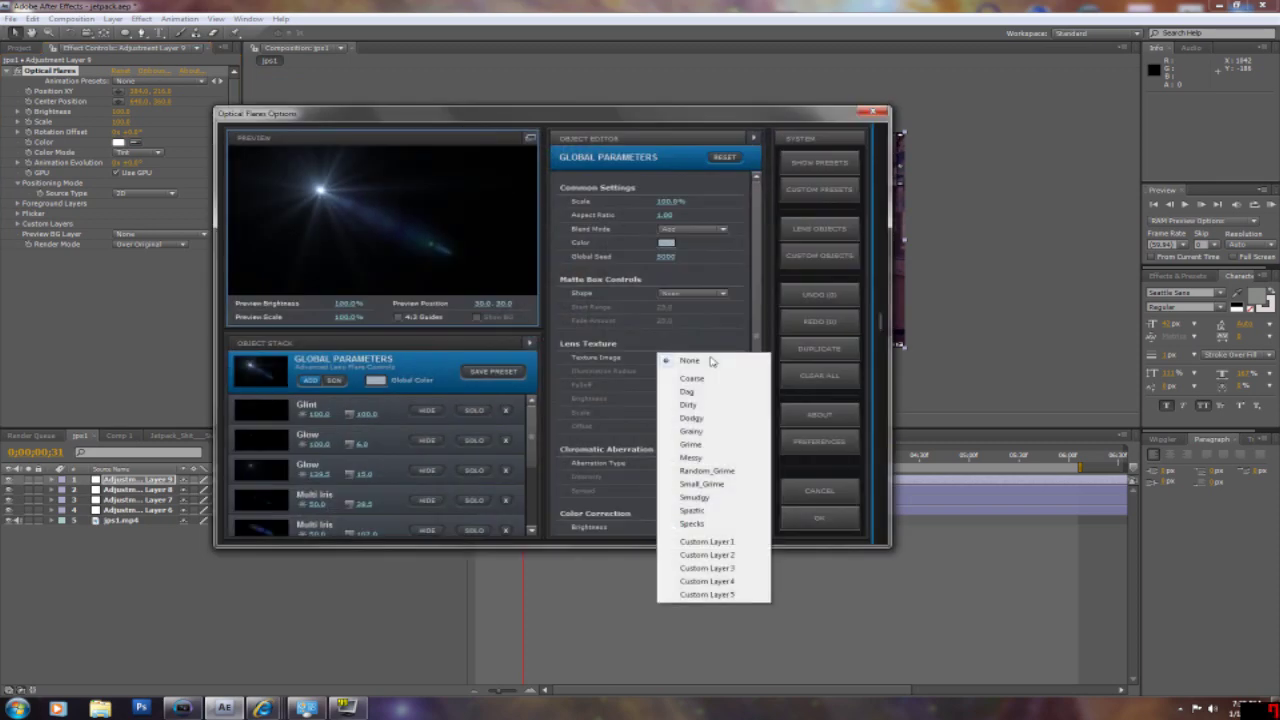
pyautogui.click(702, 445)
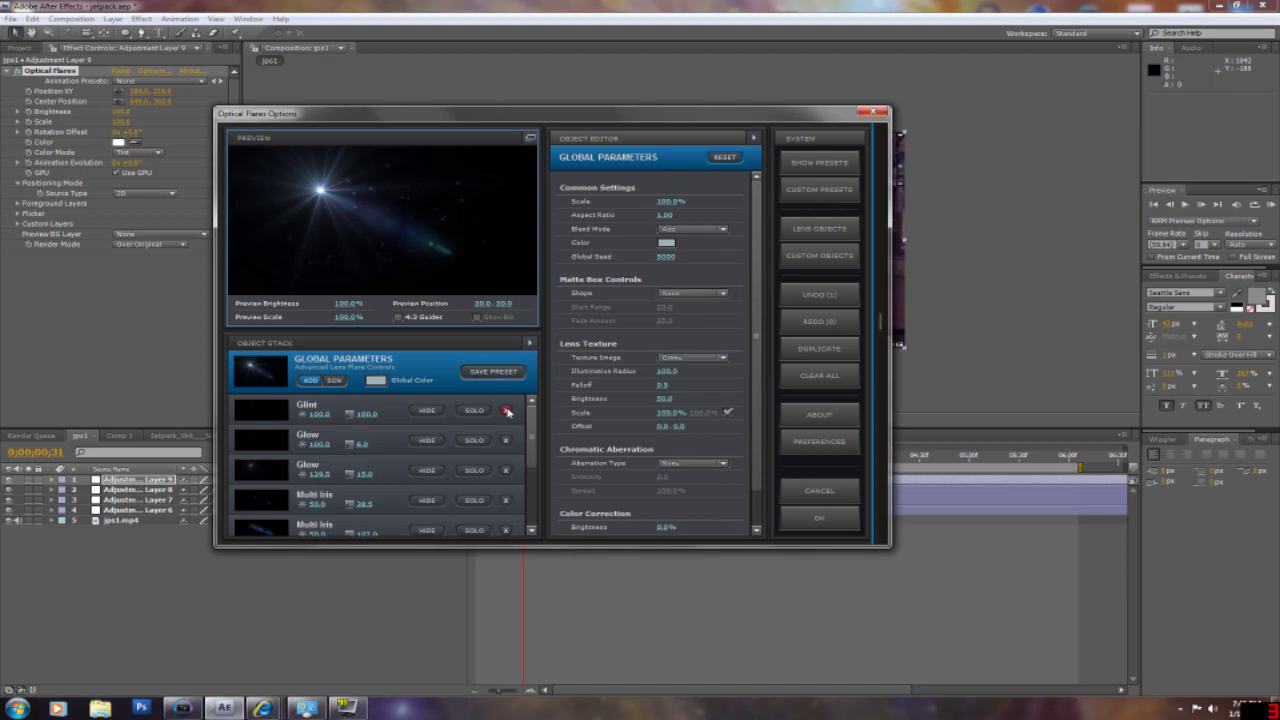
pyautogui.click(690, 357)
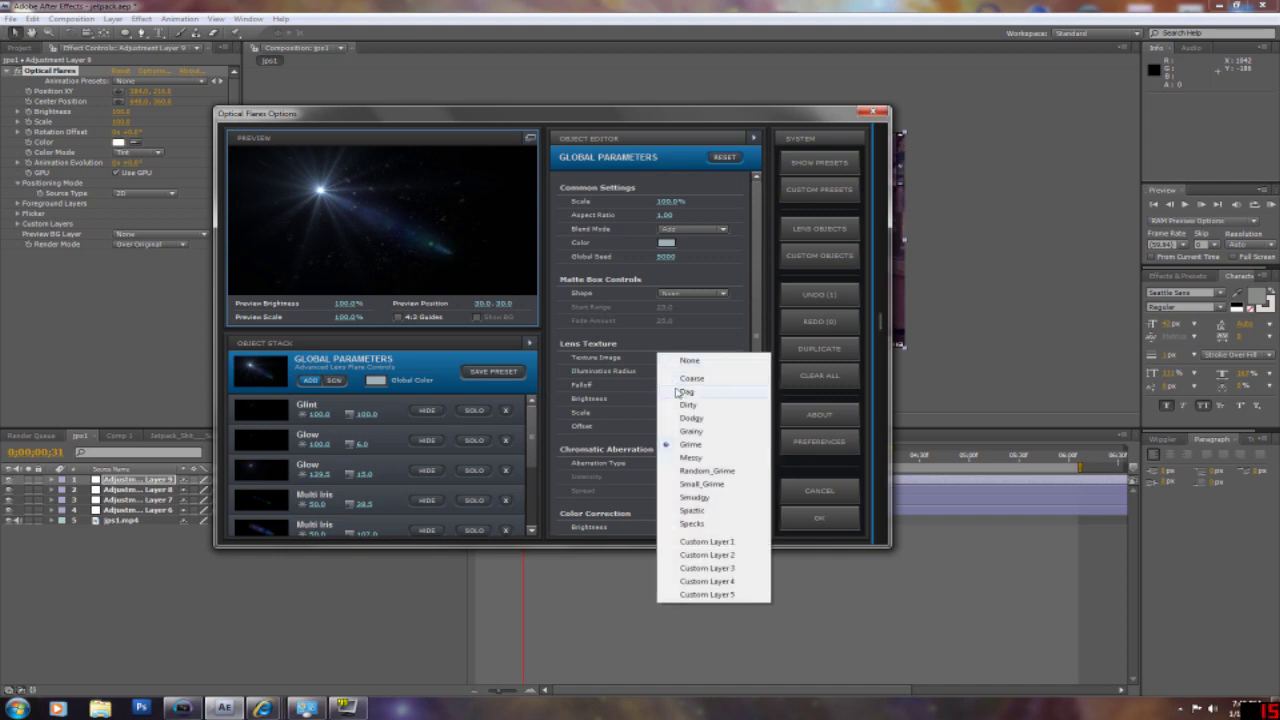
pyautogui.click(678, 378)
pyautogui.click(680, 357)
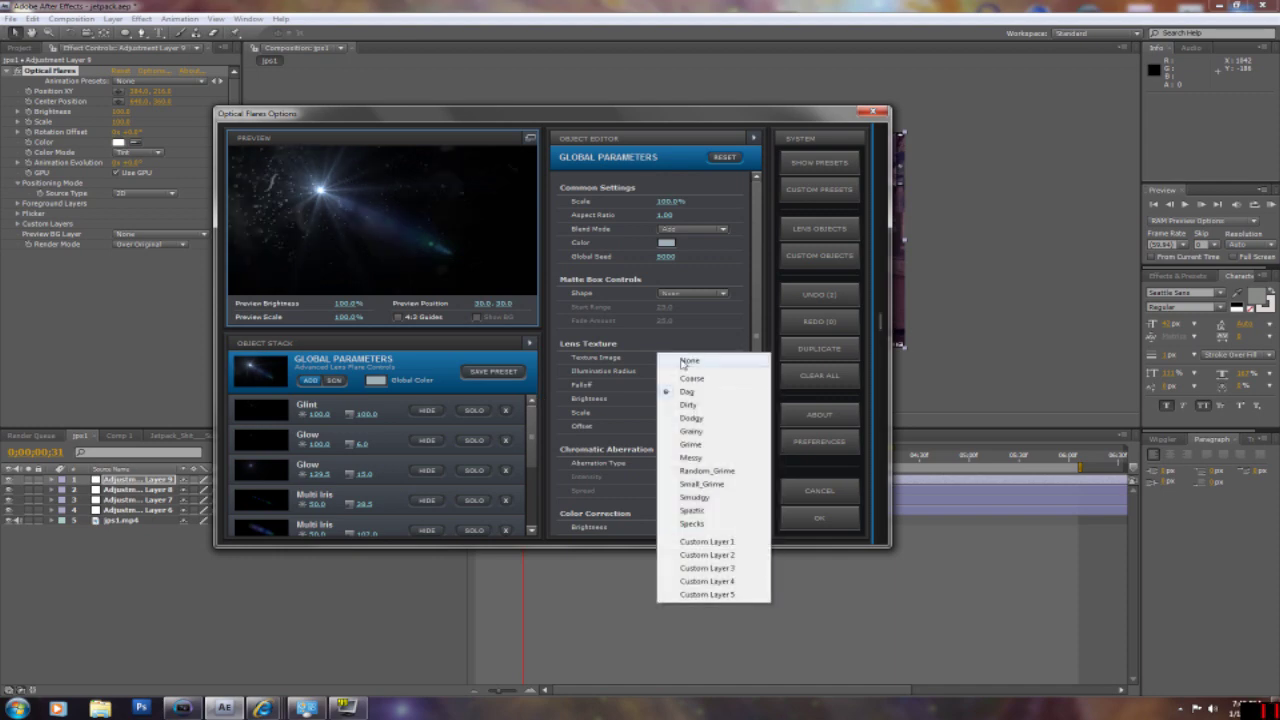
pyautogui.click(615, 414)
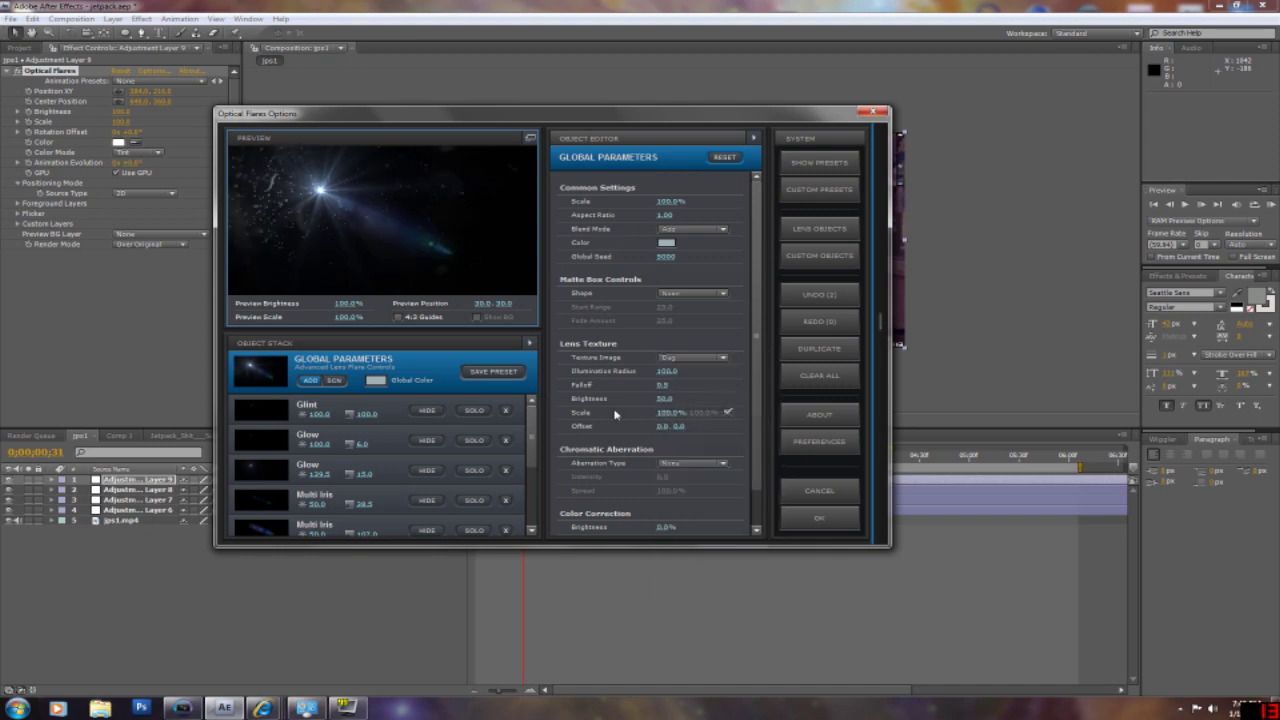
# Delete the five lens objects from the Object Stack and confirm with OK
pyautogui.click(506, 411)
pyautogui.click(506, 411)
pyautogui.click(506, 411)
pyautogui.click(506, 411)
pyautogui.click(506, 411)
pyautogui.click(506, 411)
pyautogui.click(506, 411)
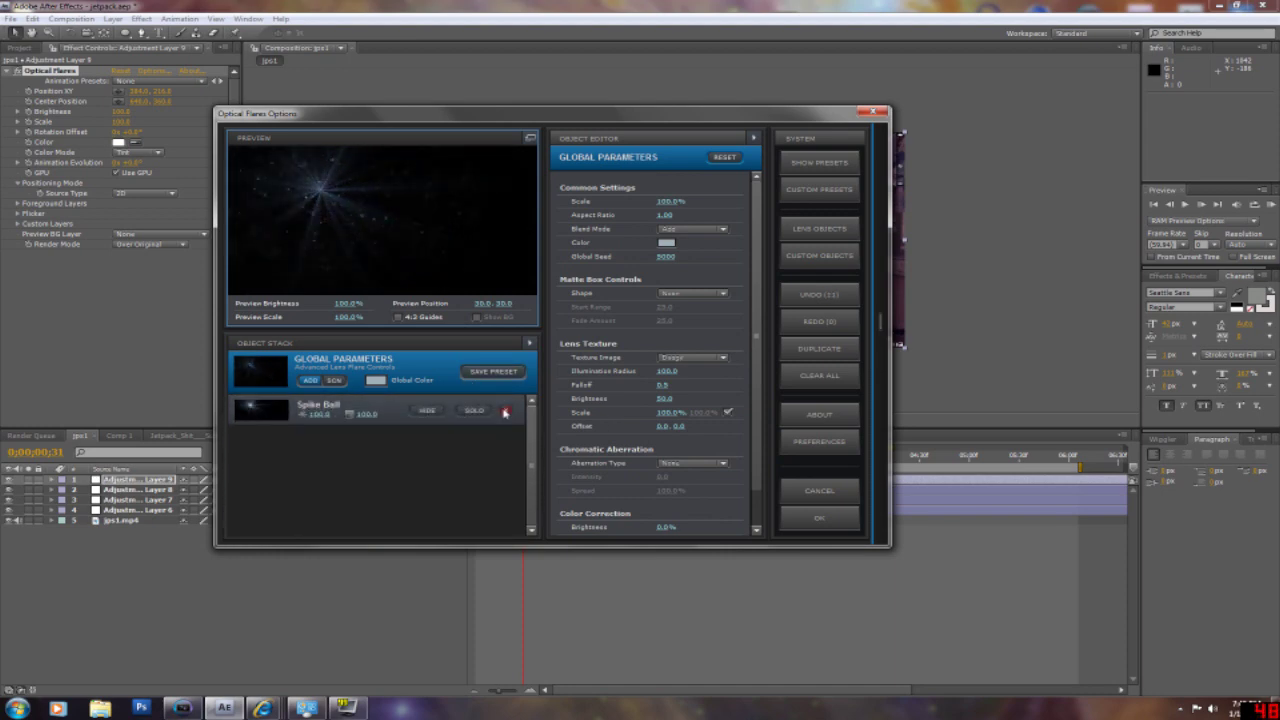
pyautogui.click(506, 411)
pyautogui.click(826, 518)
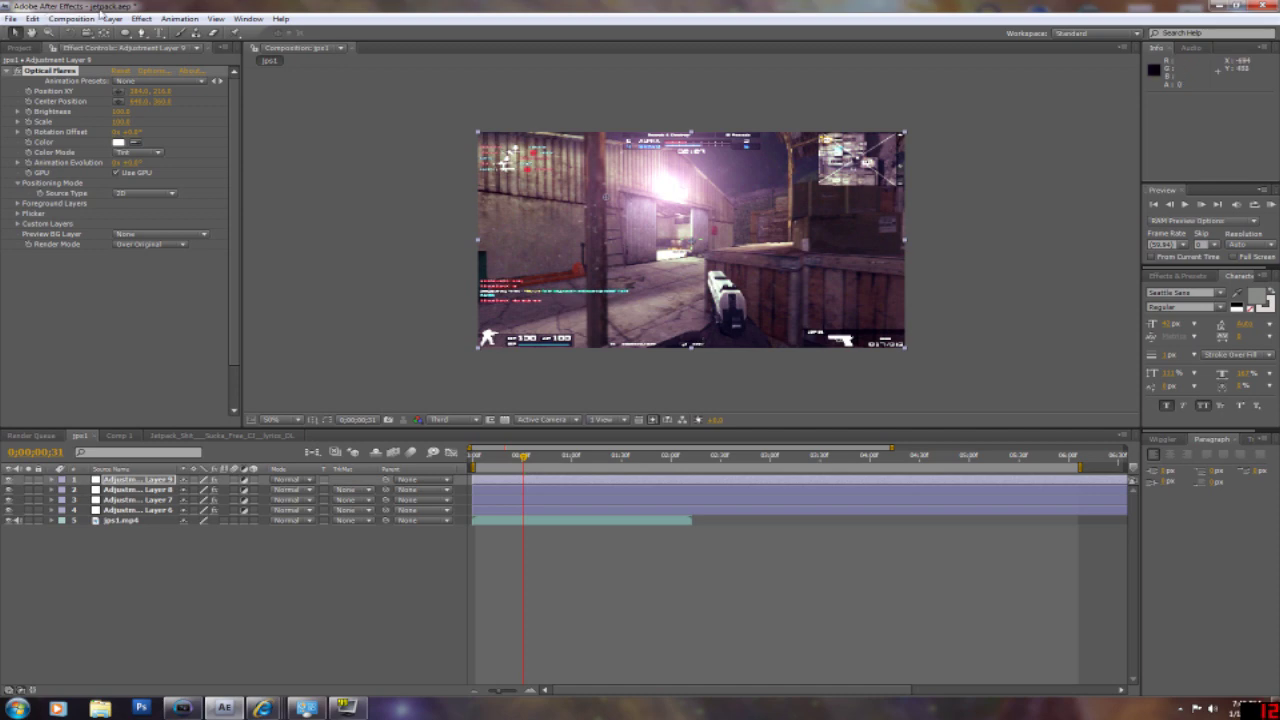
pyautogui.click(141, 19)
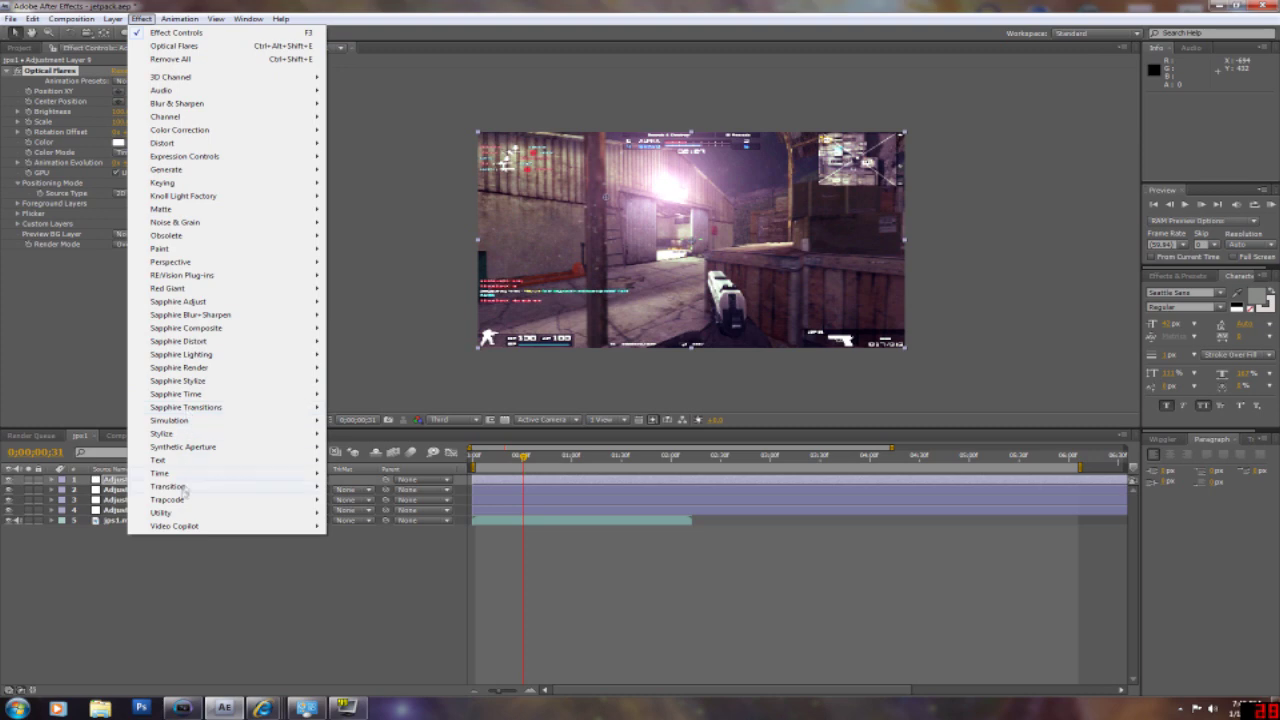
pyautogui.click(166, 600)
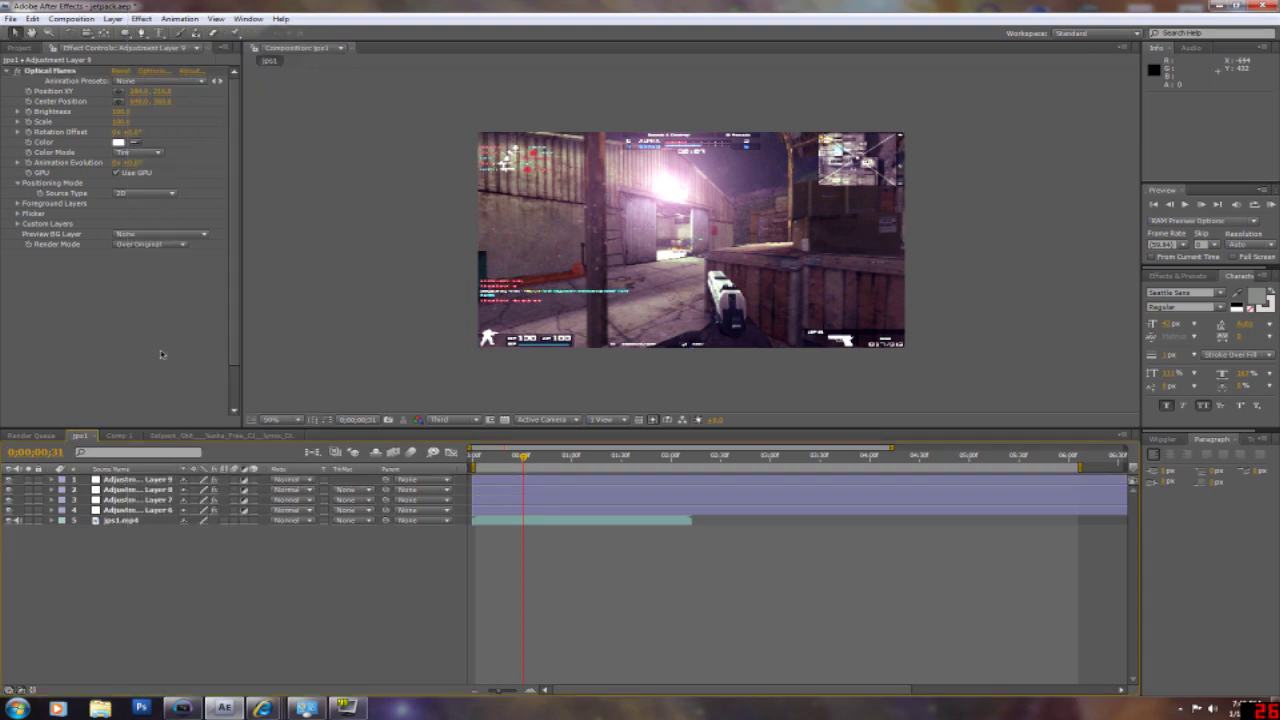
pyautogui.click(141, 18)
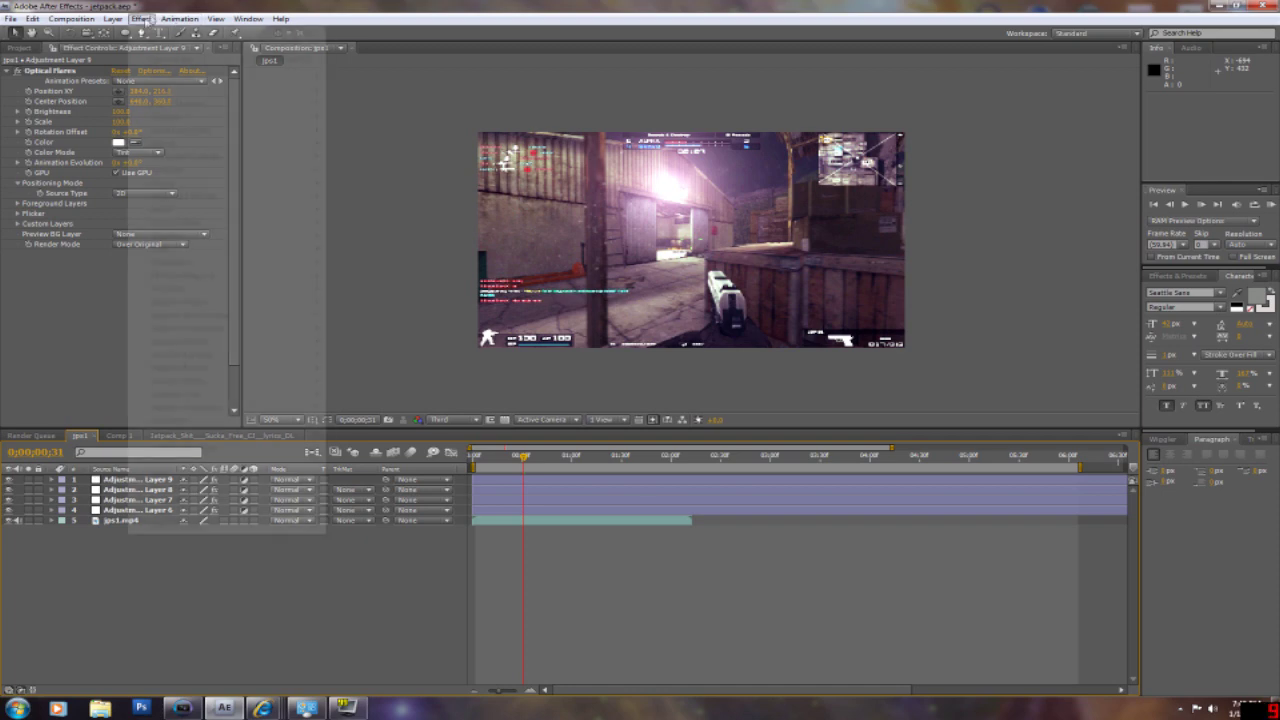
pyautogui.click(103, 563)
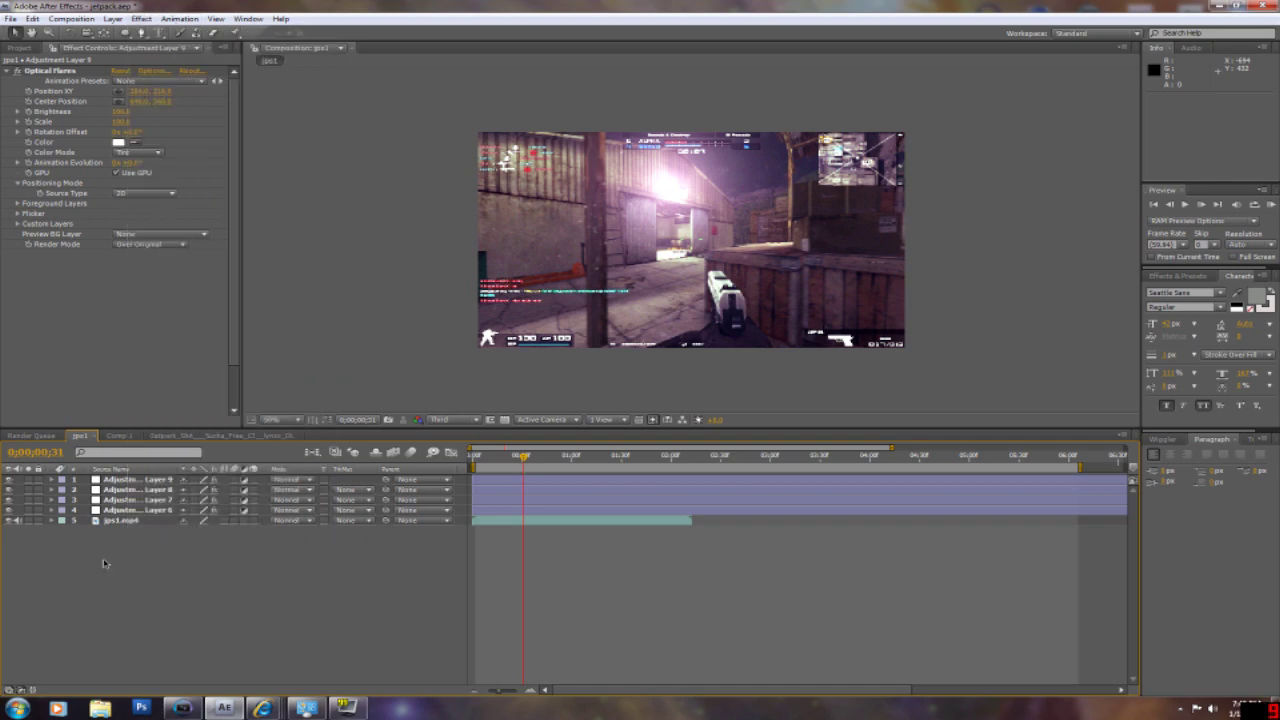
pyautogui.click(141, 18)
pyautogui.click(240, 565)
pyautogui.click(138, 479)
pyautogui.click(141, 18)
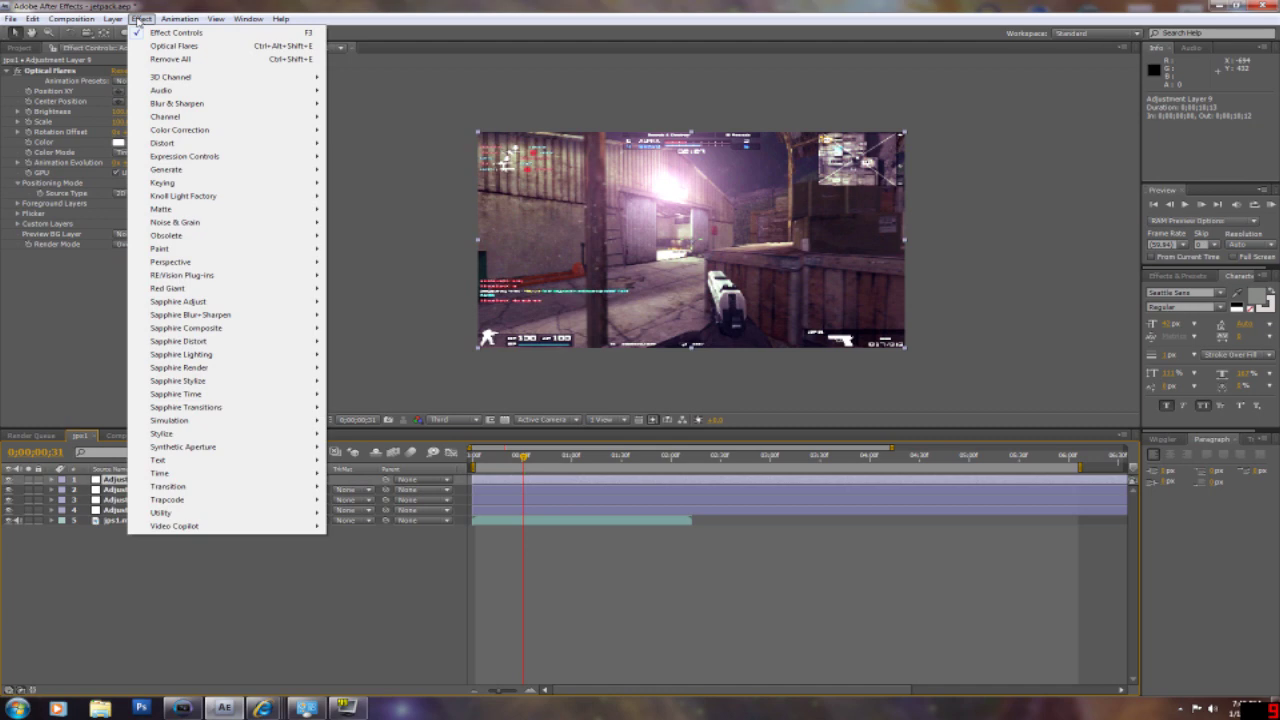
pyautogui.click(62, 572)
# Create Adjustment Layer 10, move it down briefly, then return it to the top of the stack
pyautogui.rightClick(176, 542)
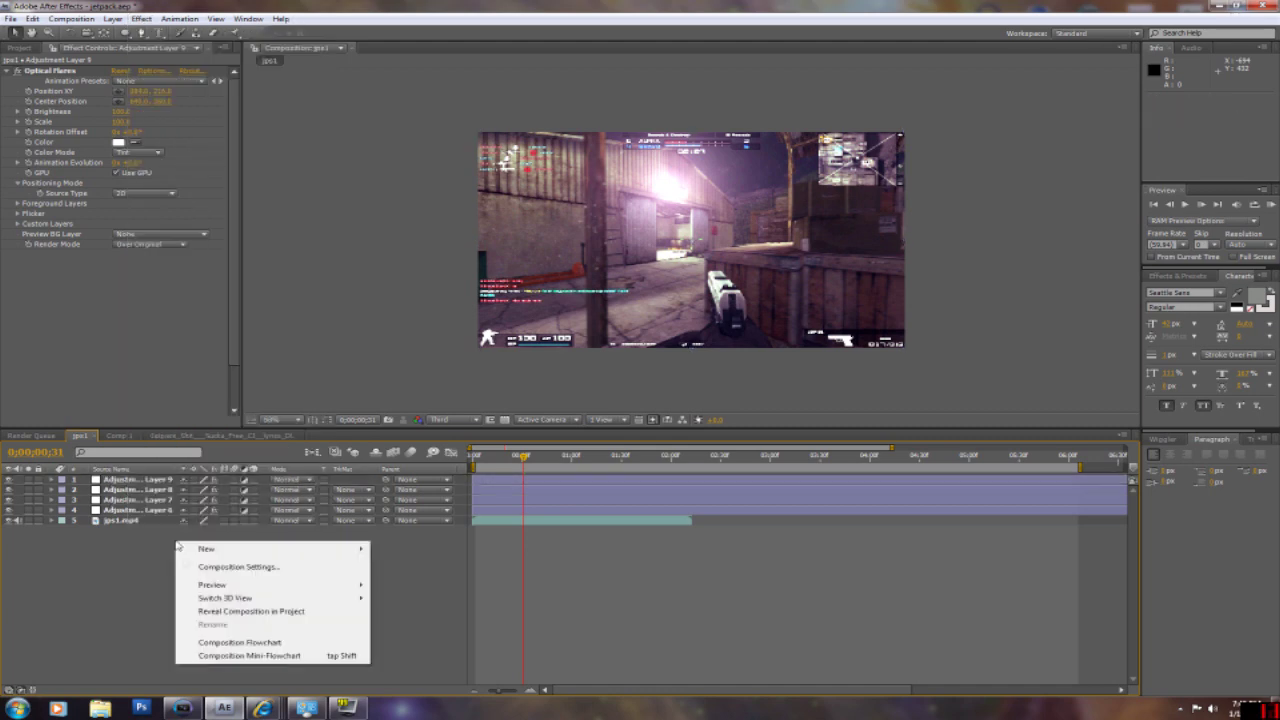
pyautogui.moveTo(305, 552)
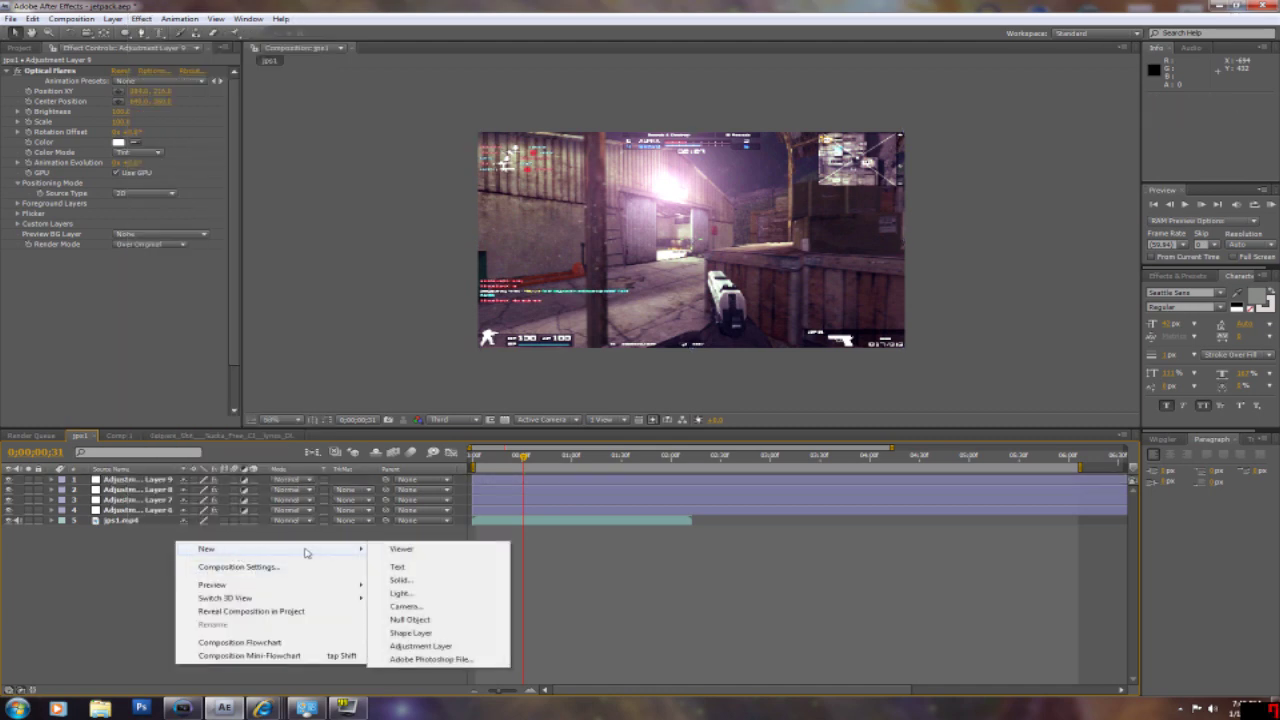
pyautogui.click(431, 646)
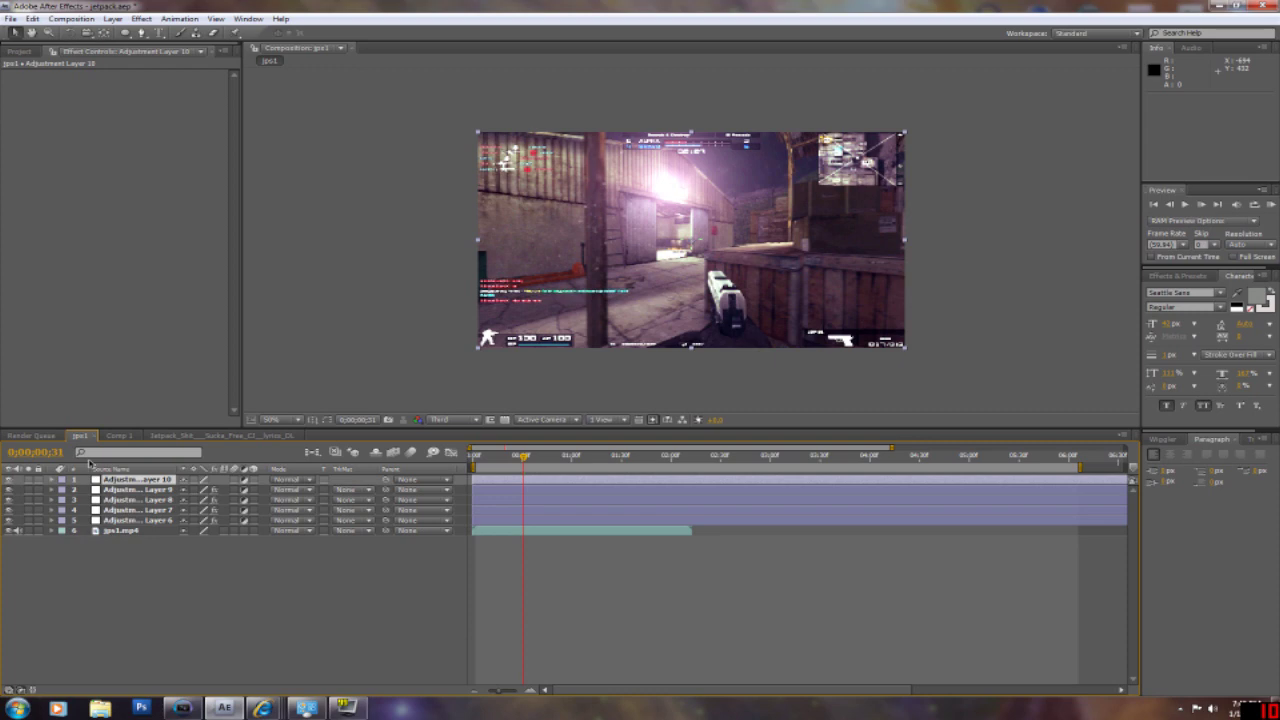
pyautogui.moveTo(135, 480); pyautogui.dragTo(155, 515)
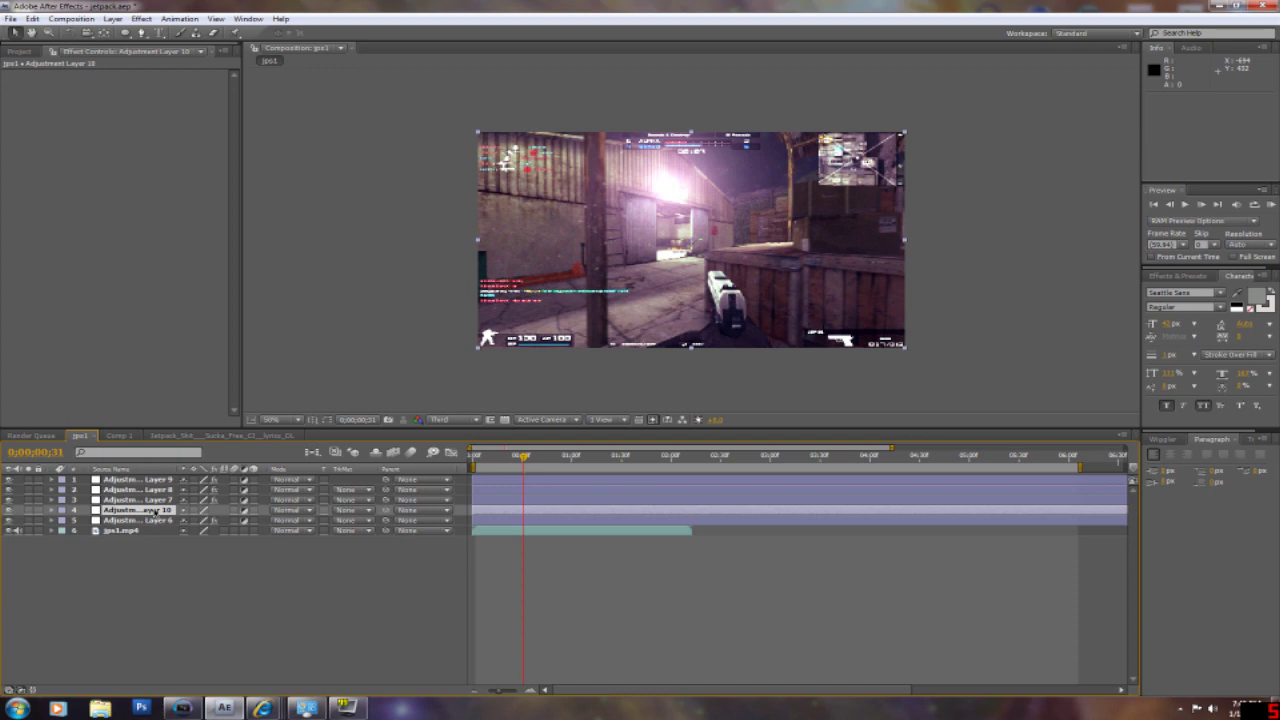
pyautogui.moveTo(122, 510); pyautogui.dragTo(143, 481)
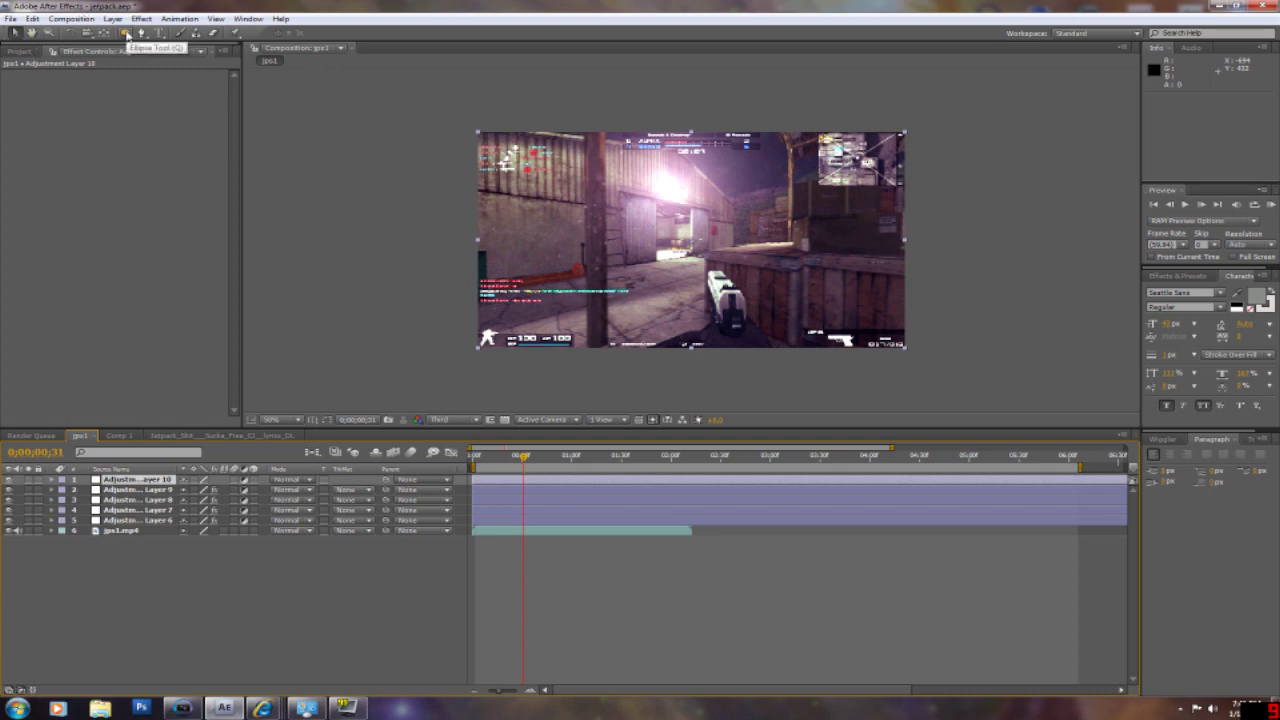
# Add a frame-filling elliptical Mask 1 to Adjustment Layer 10 with the Ellipse Tool
pyautogui.moveTo(126, 34); pyautogui.dragTo(165, 62)
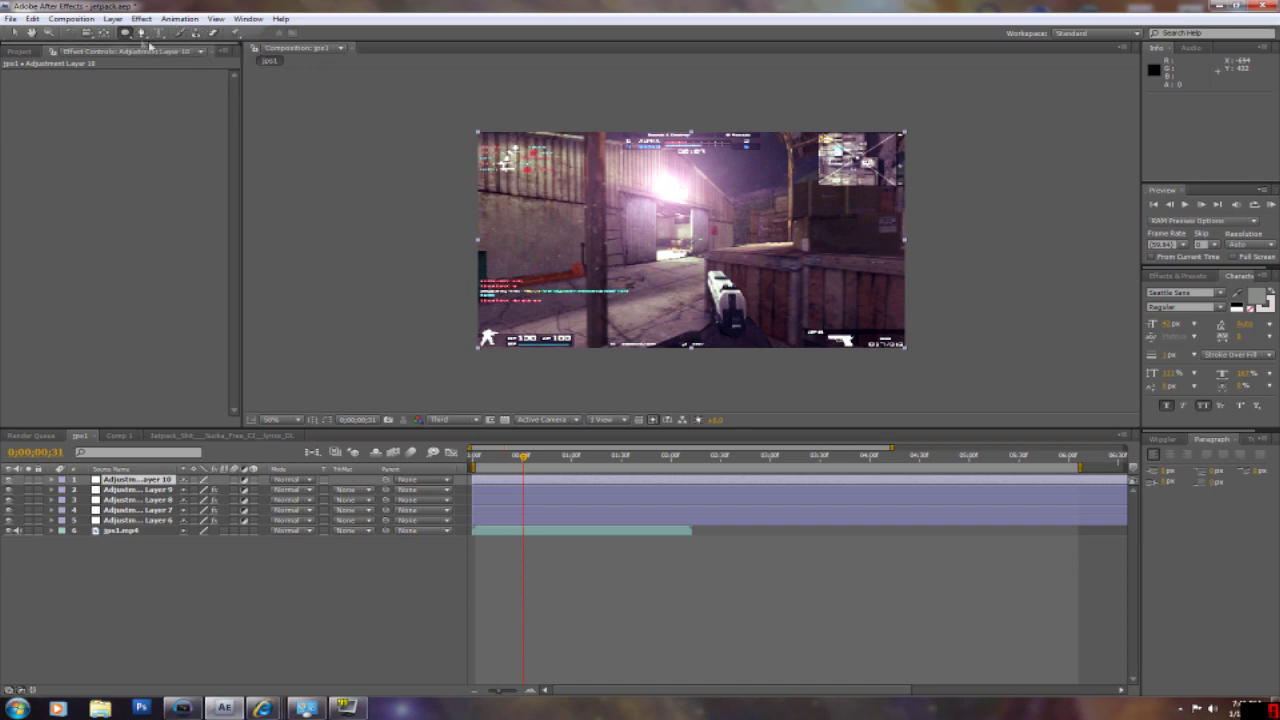
pyautogui.doubleClick(126, 33)
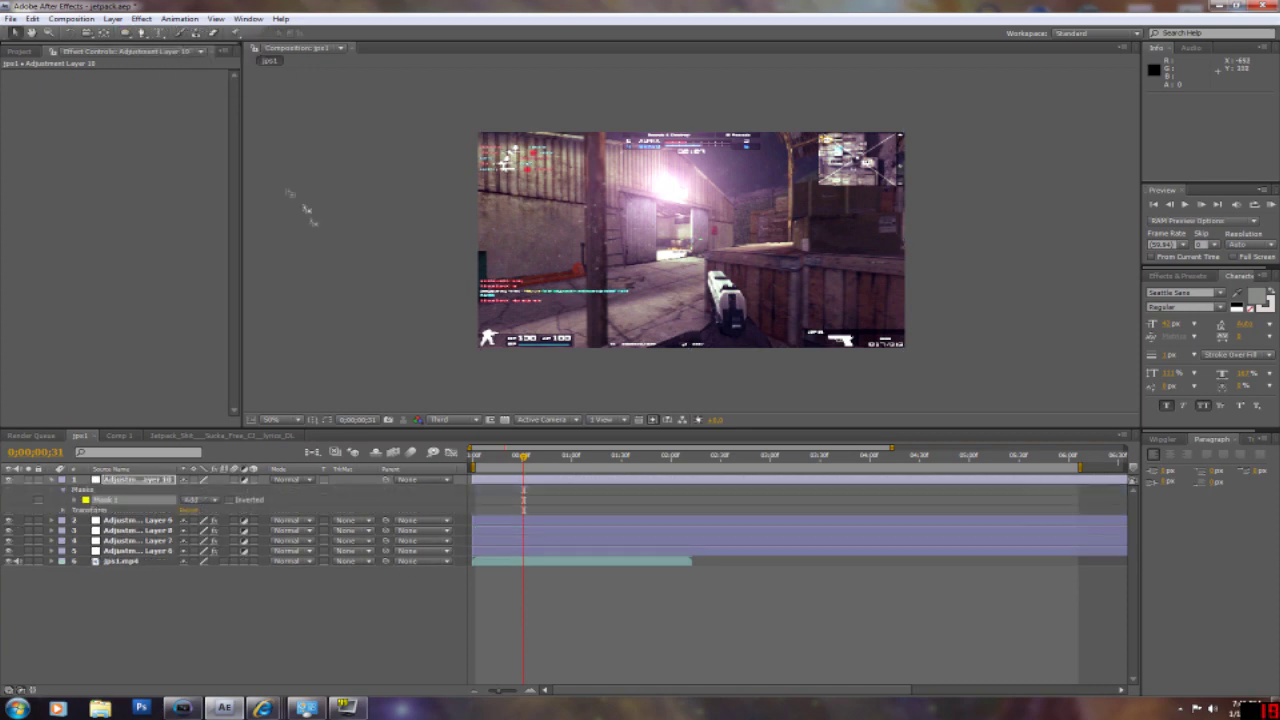
pyautogui.click(327, 419)
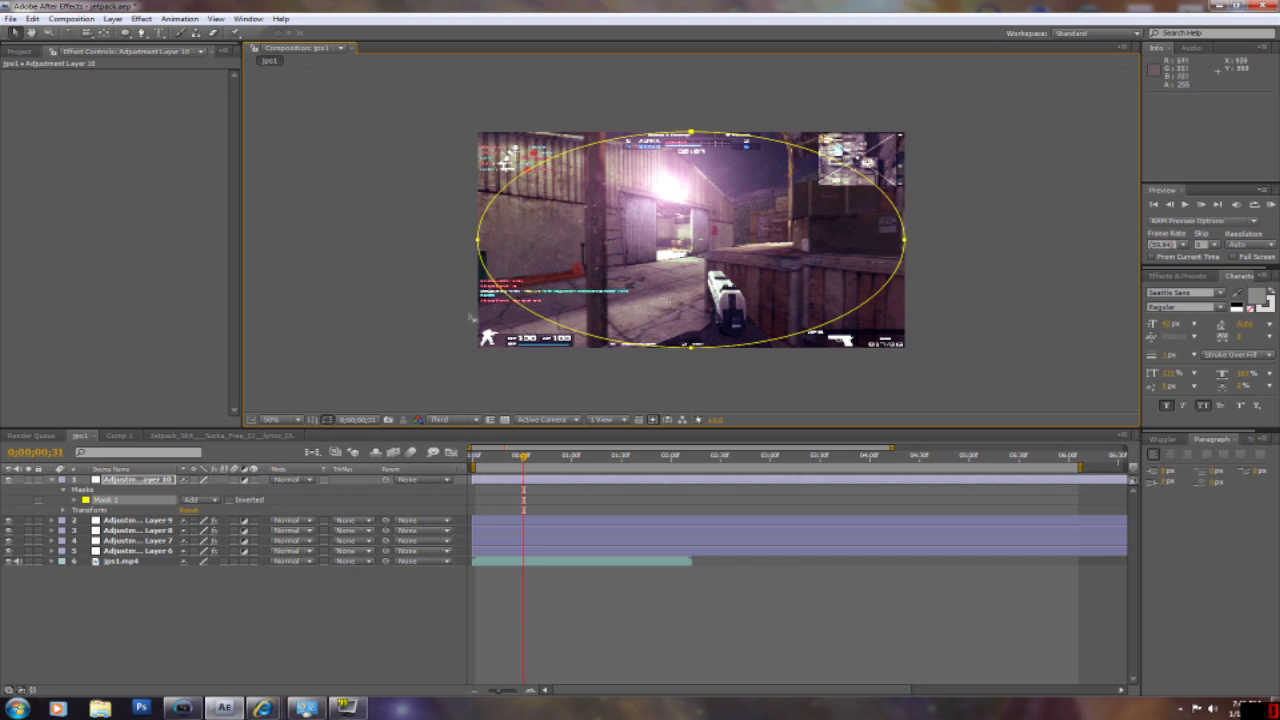
# Apply the Blur & Sharpen Gaussian Blur effect to Adjustment Layer 10
pyautogui.click(148, 18)
pyautogui.moveTo(178, 105)
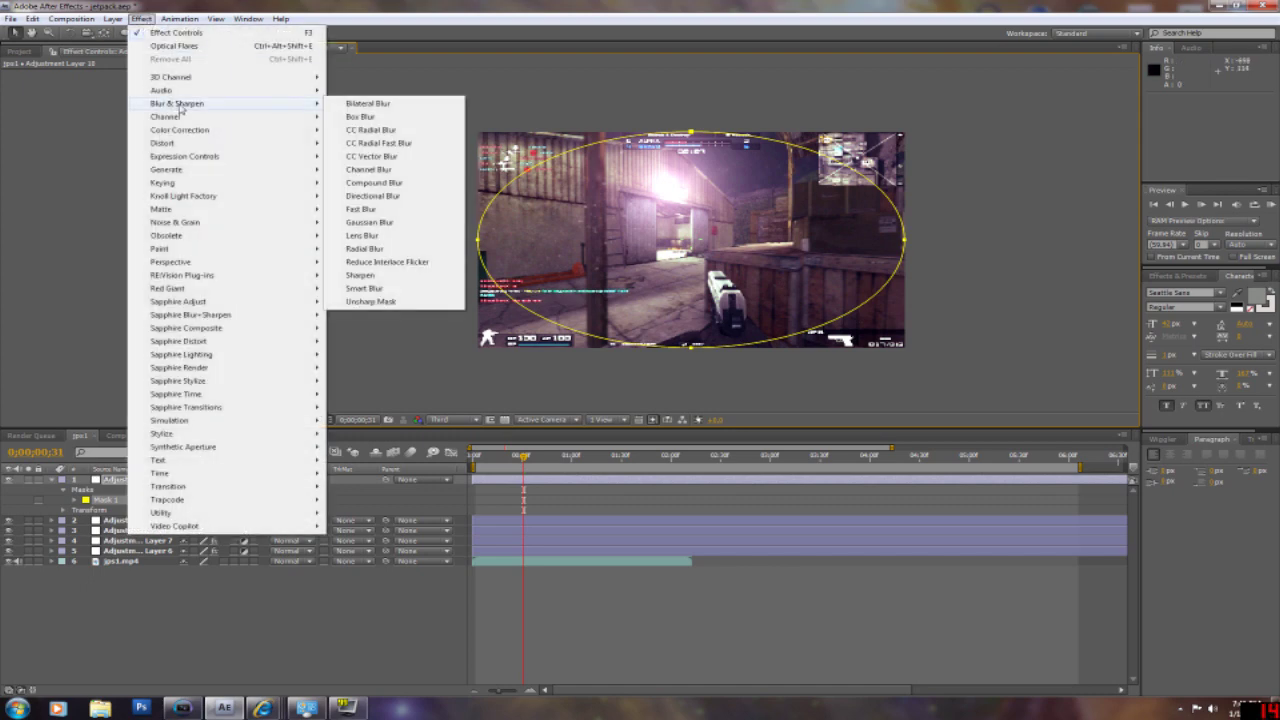
pyautogui.click(410, 222)
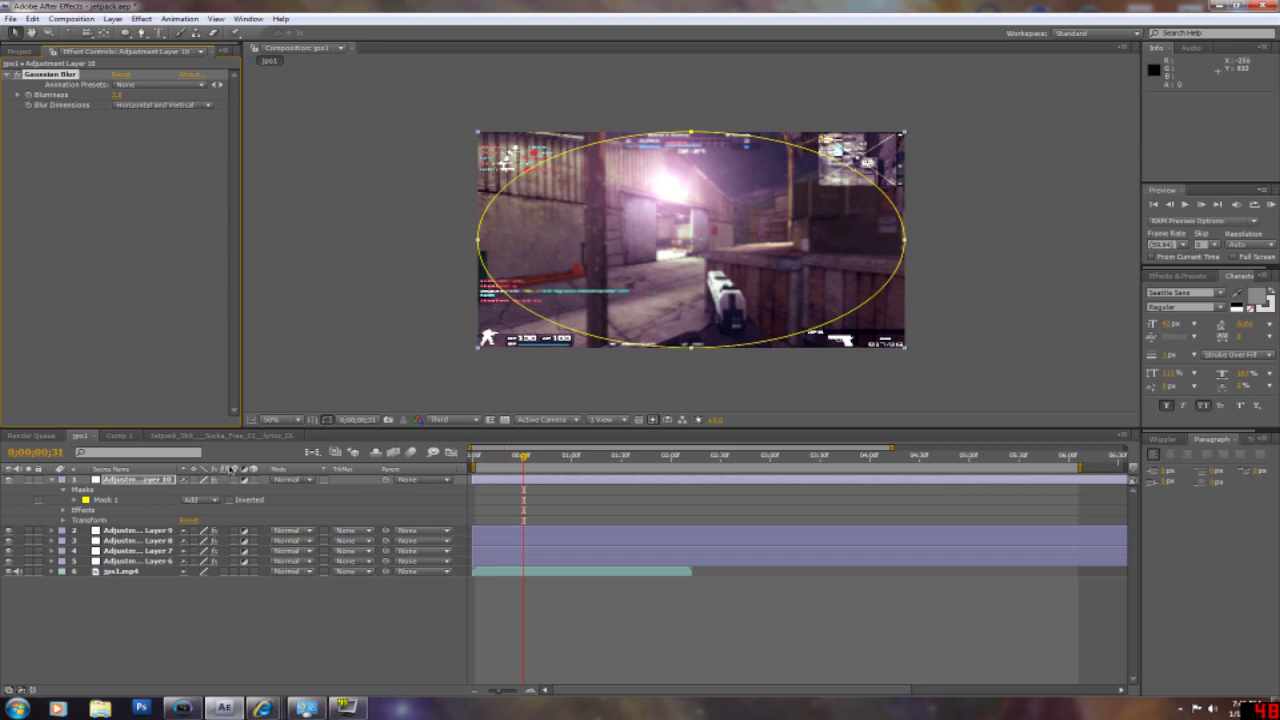
# Invert Mask 1 and raise its Mask Feather and Mask Expansion so only the edges blur
pyautogui.click(230, 500)
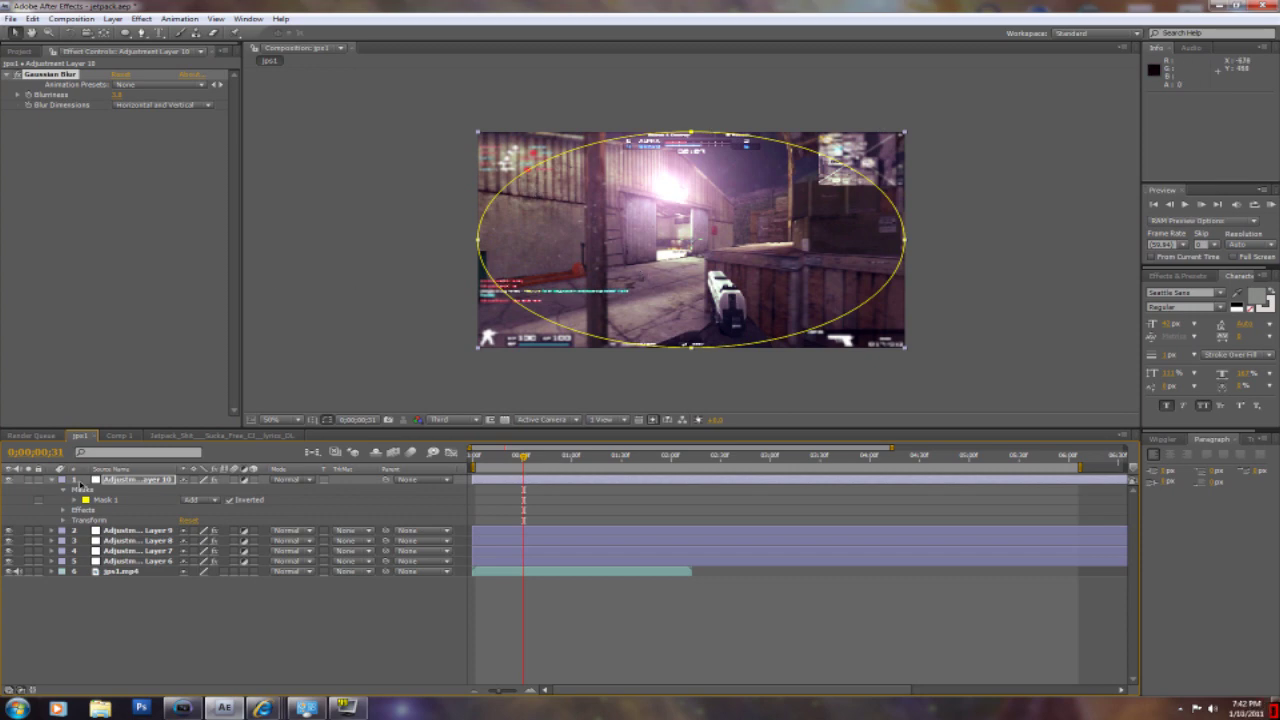
pyautogui.click(74, 500)
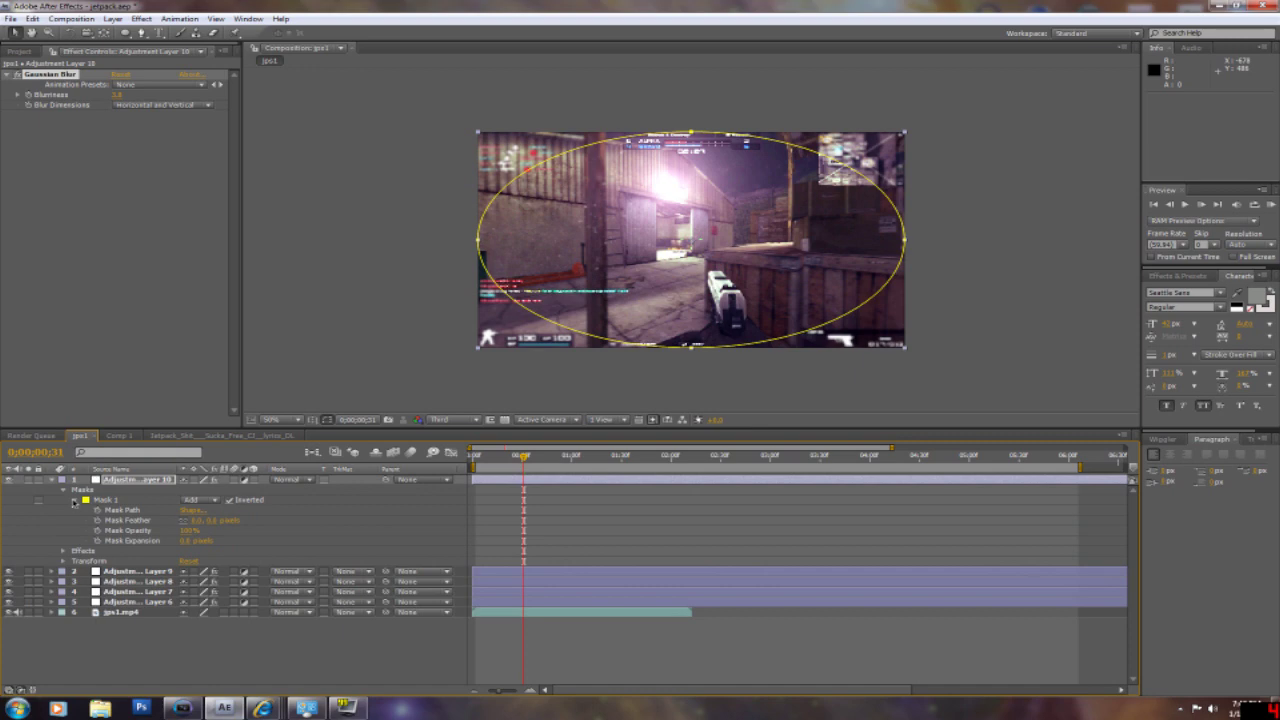
pyautogui.moveTo(195, 520); pyautogui.dragTo(301, 519)
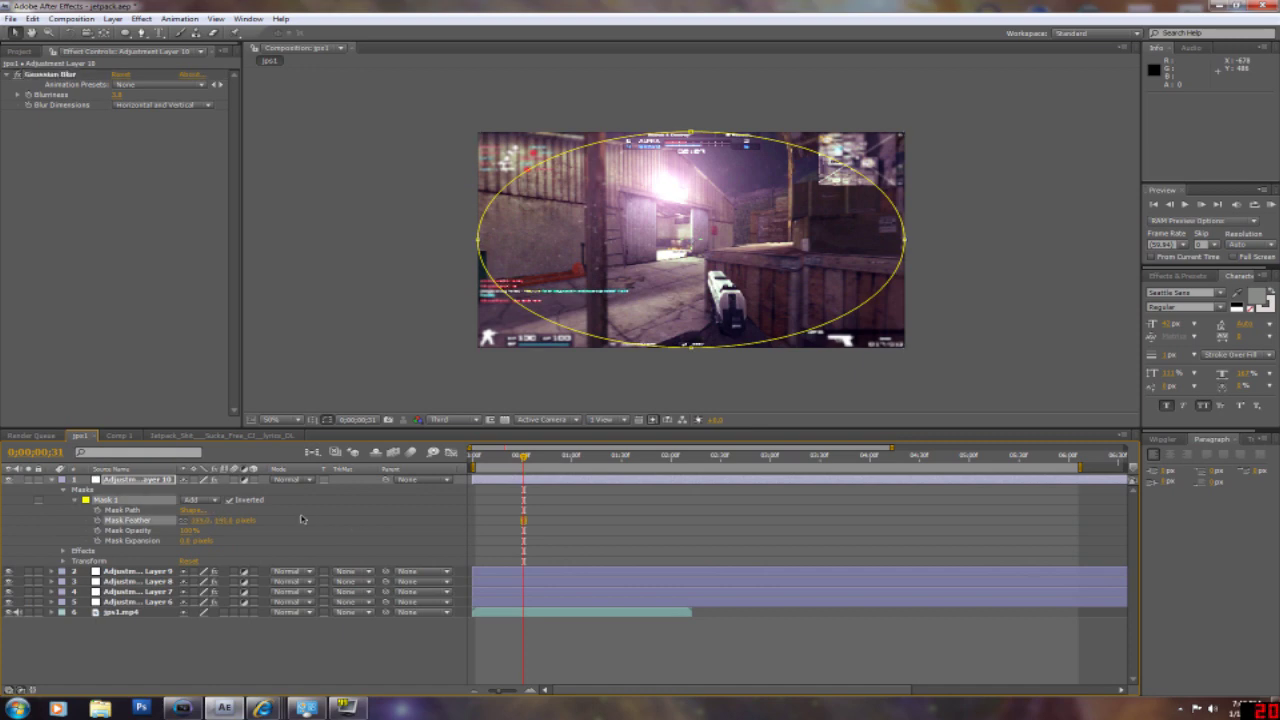
pyautogui.moveTo(186, 540); pyautogui.dragTo(100, 541)
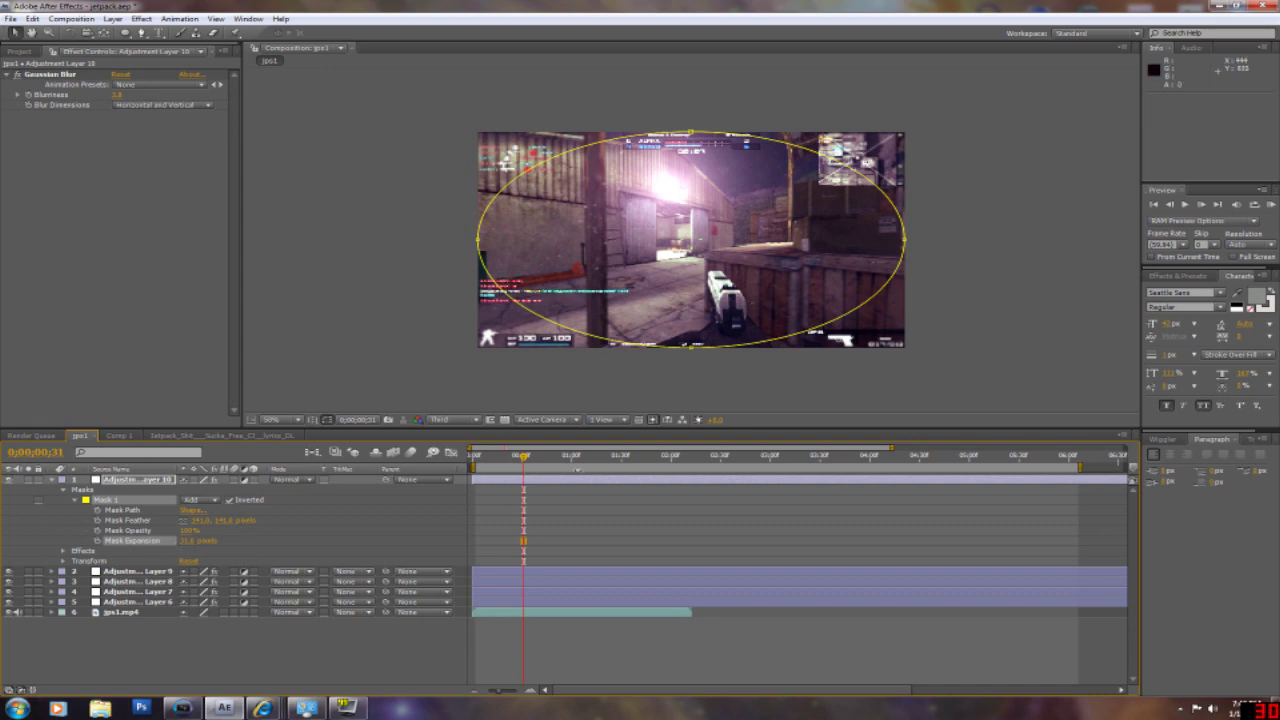
pyautogui.click(327, 419)
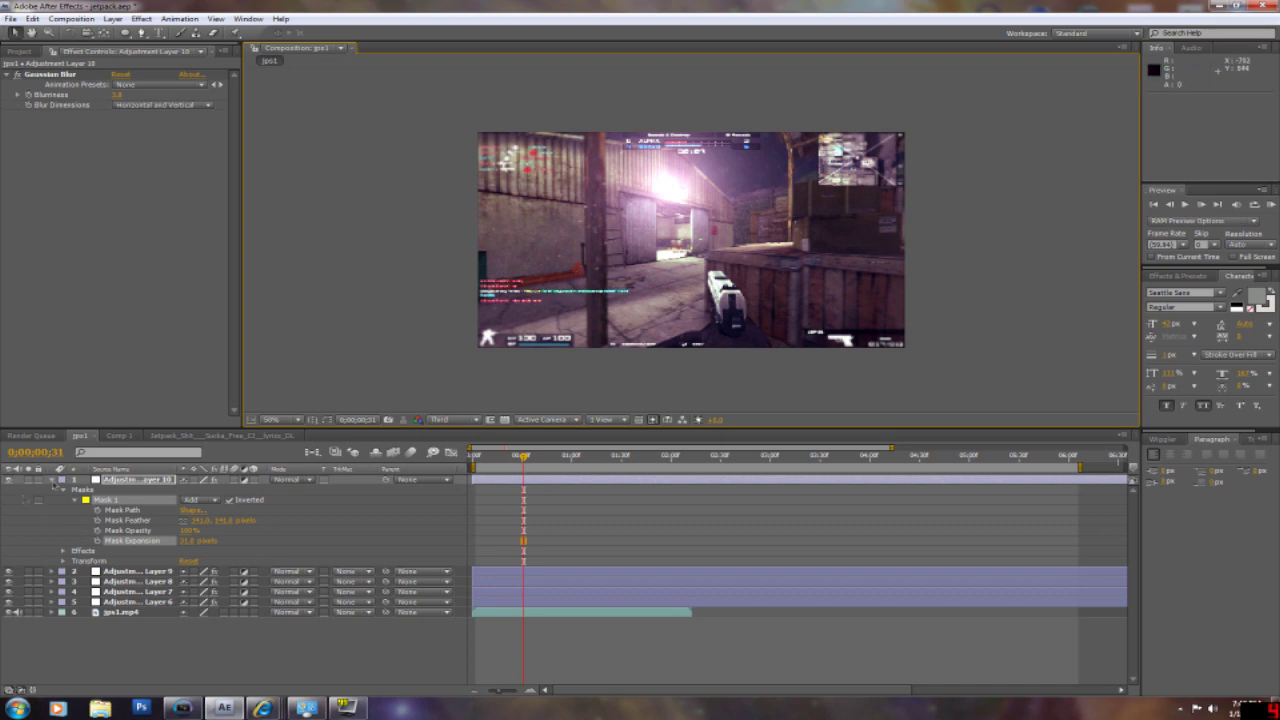
pyautogui.click(53, 481)
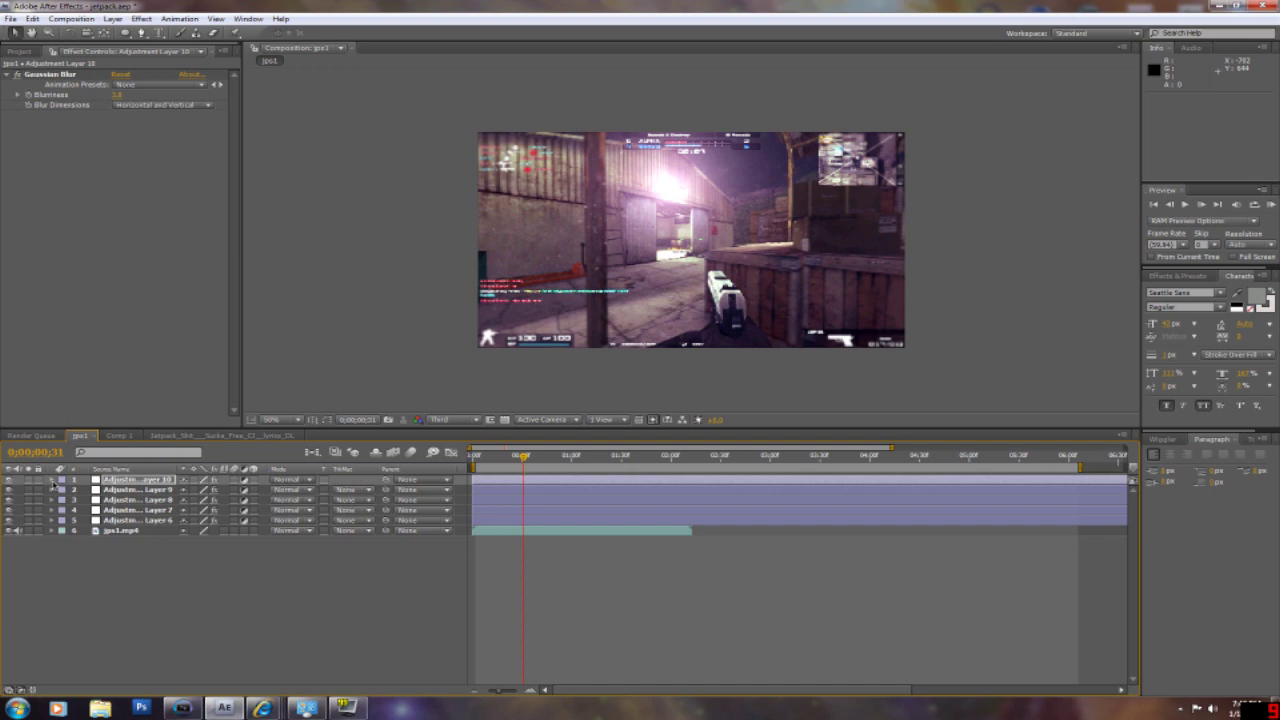
pyautogui.click(9, 480)
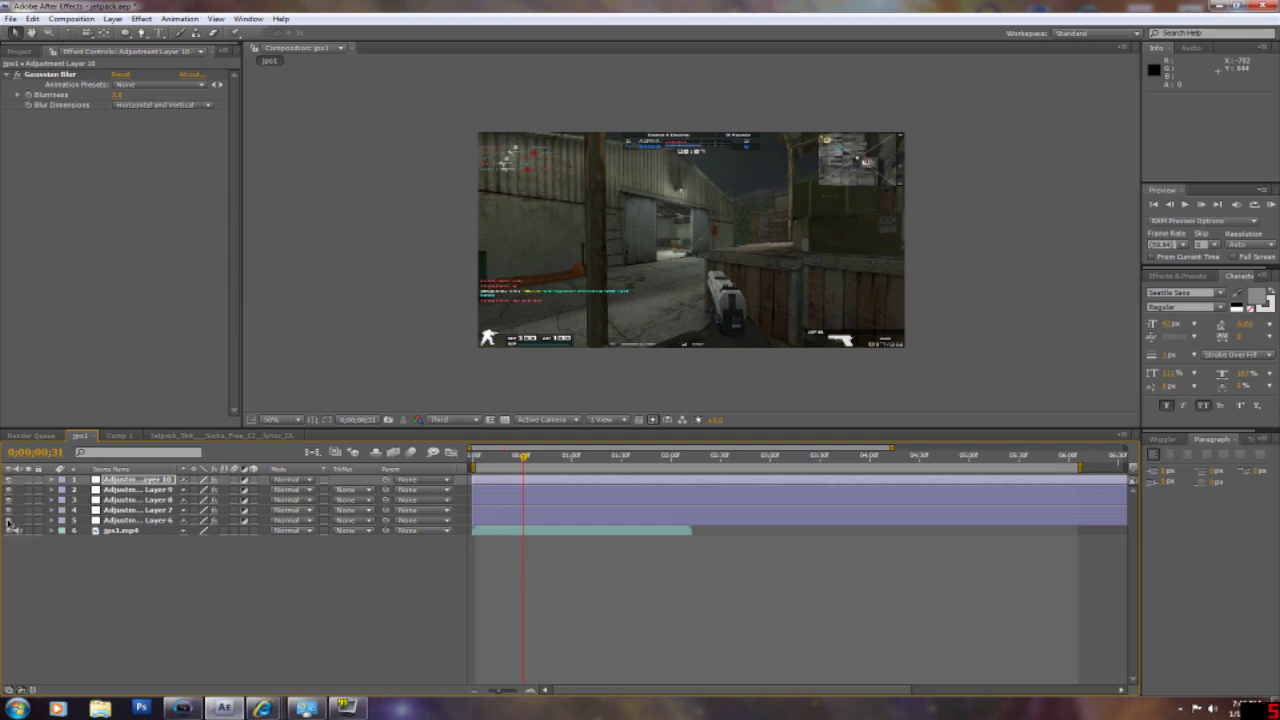
pyautogui.click(10, 521)
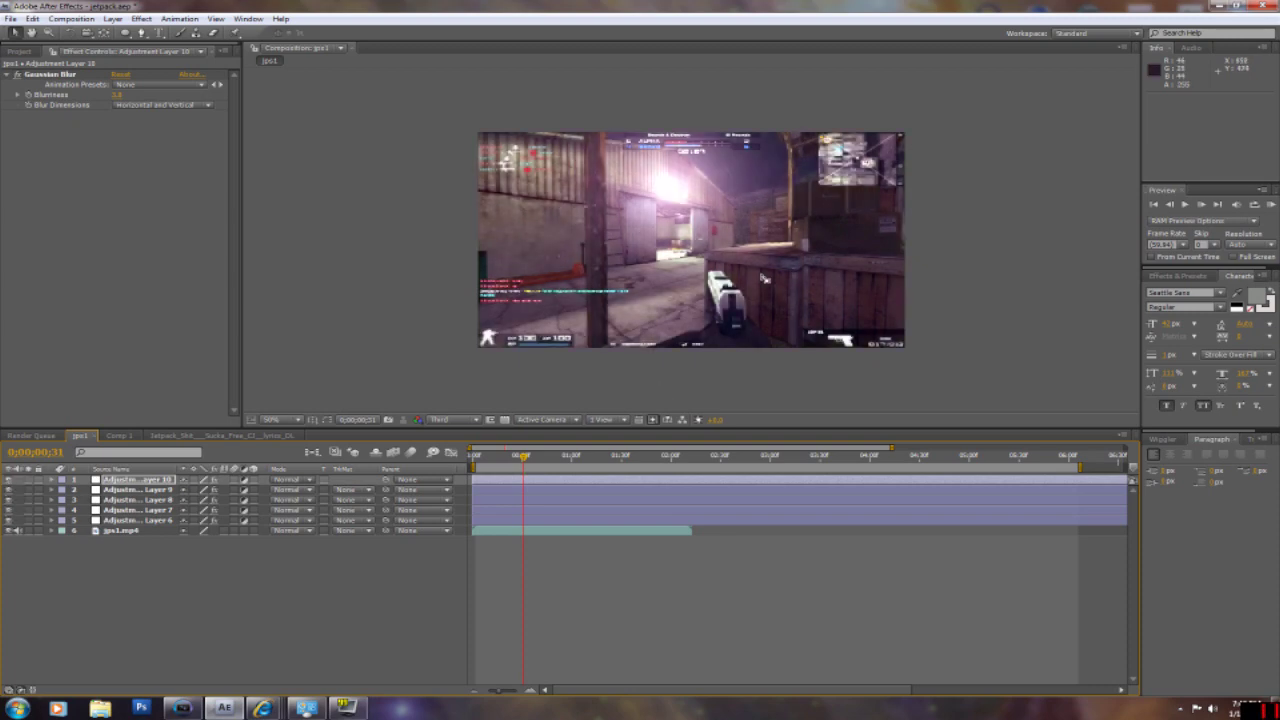